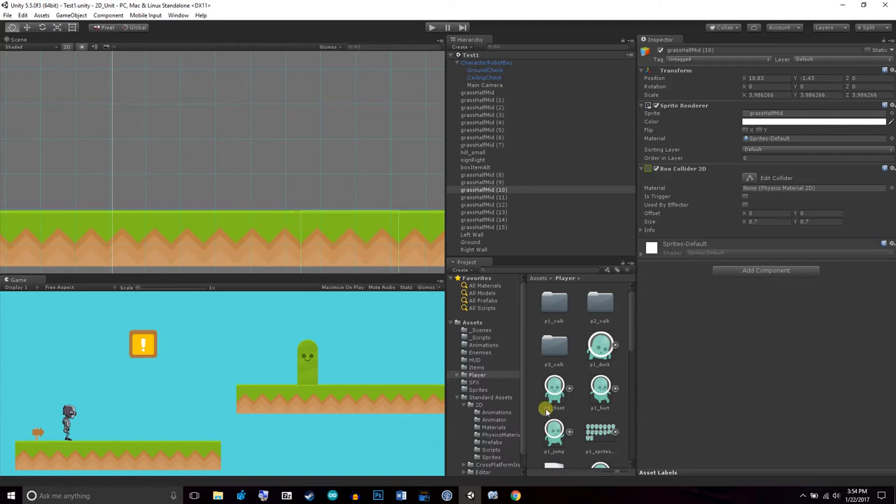
# Place the p2_front sprite from the Player folder into the scene, standing on the grass at about X 15.2, Y 0.47
pyautogui.scroll(-3, 620, 373)
pyautogui.scroll(-2, 615, 374)
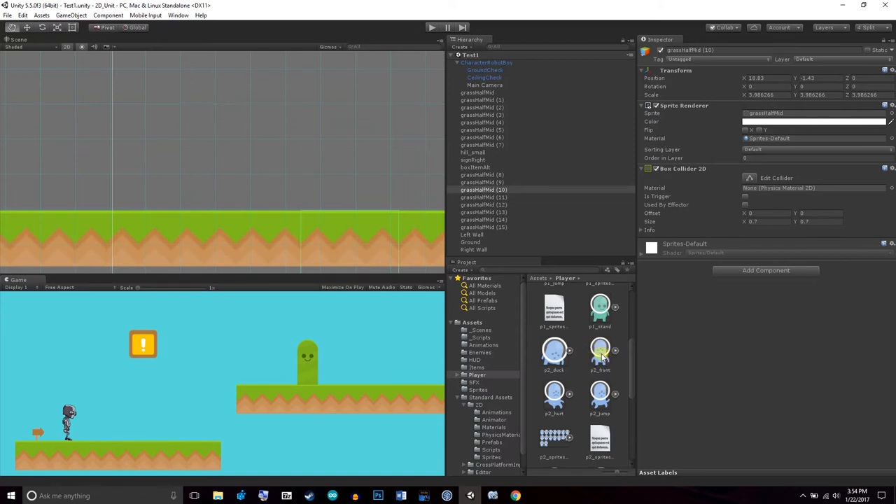
pyautogui.scroll(1, 603, 354)
pyautogui.scroll(3, 604, 354)
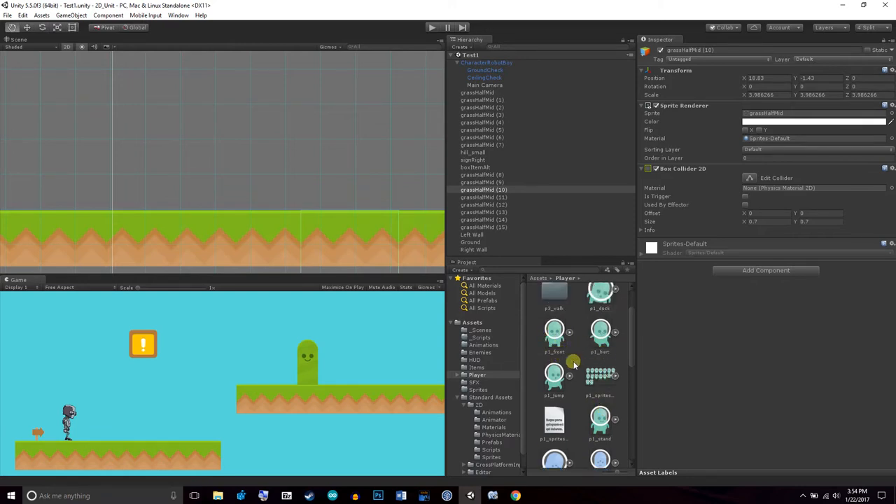
pyautogui.scroll(-3, 572, 362)
pyautogui.moveTo(601, 383); pyautogui.dragTo(222, 198)
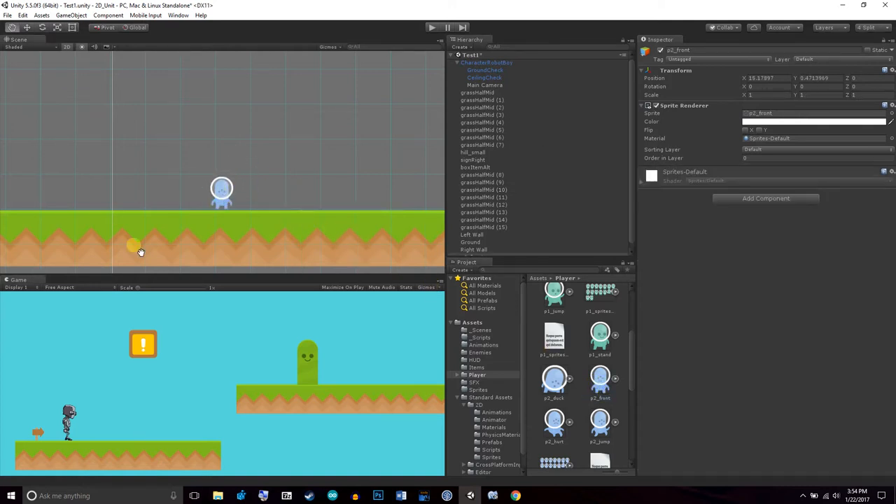
# Add an Animation view alongside the Game view
pyautogui.rightClick(36, 282)
pyautogui.moveTo(95, 333)
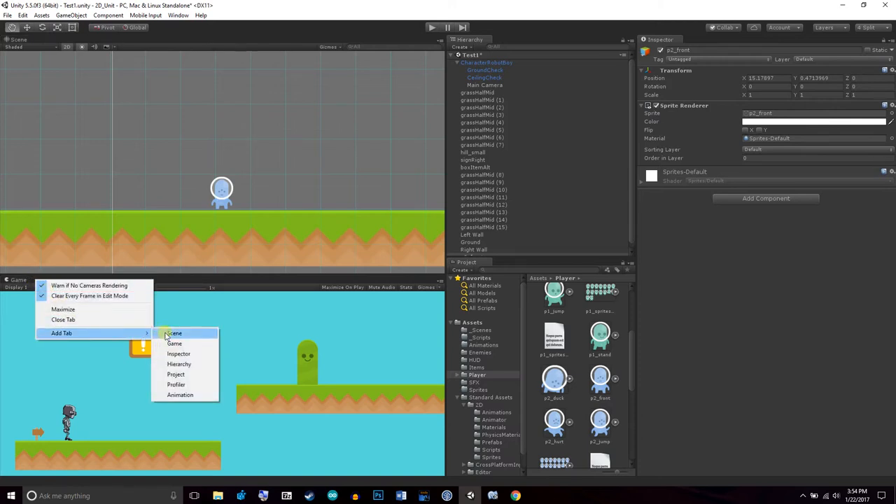
pyautogui.click(193, 395)
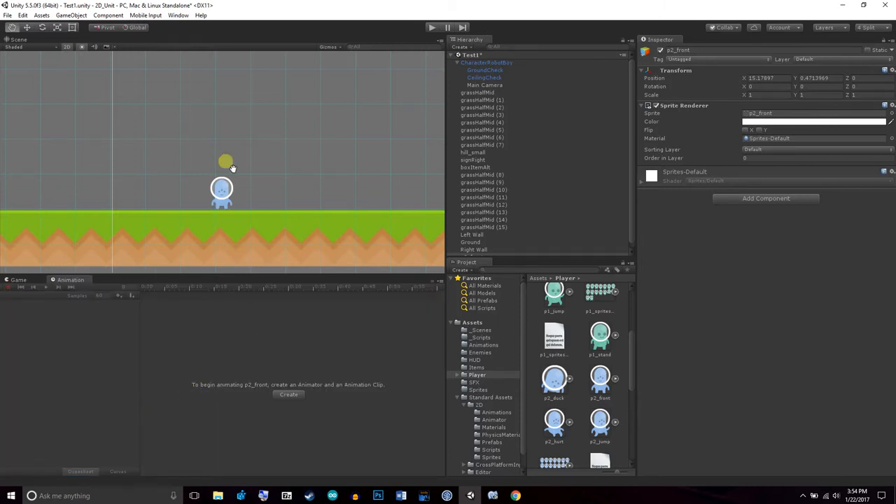
# Create an animation clip for p2_front and save it as alien_idle in the Assets/Animations folder
pyautogui.scroll(-1, 521, 228)
pyautogui.click(505, 252)
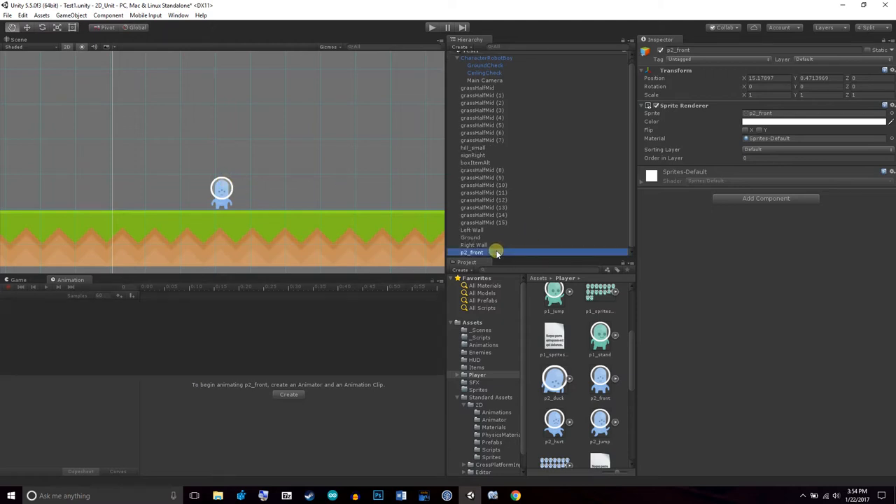
pyautogui.click(290, 397)
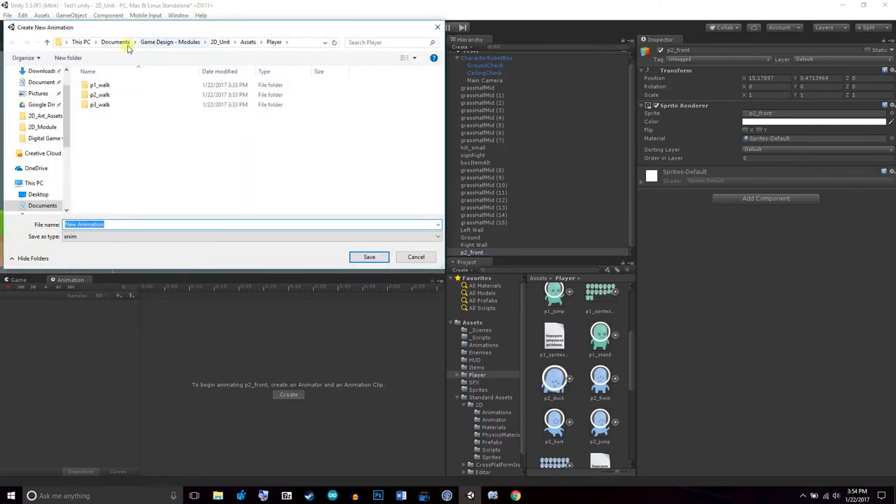
pyautogui.click(249, 43)
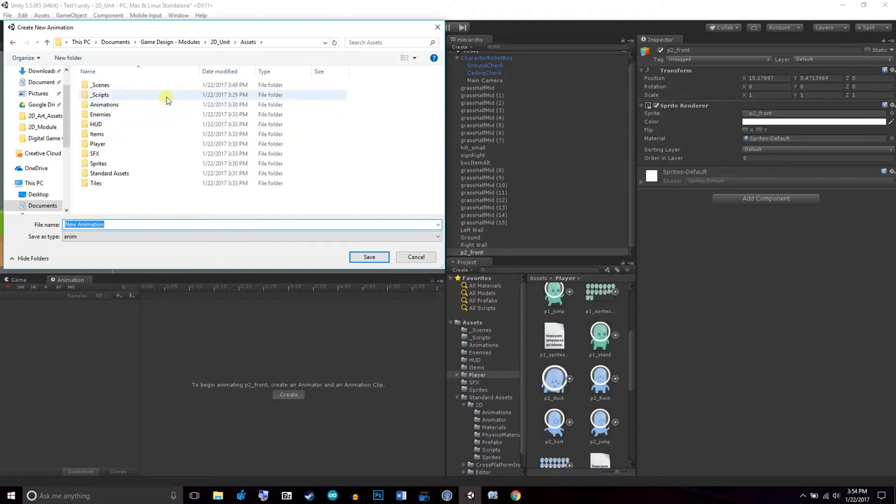
pyautogui.doubleClick(112, 105)
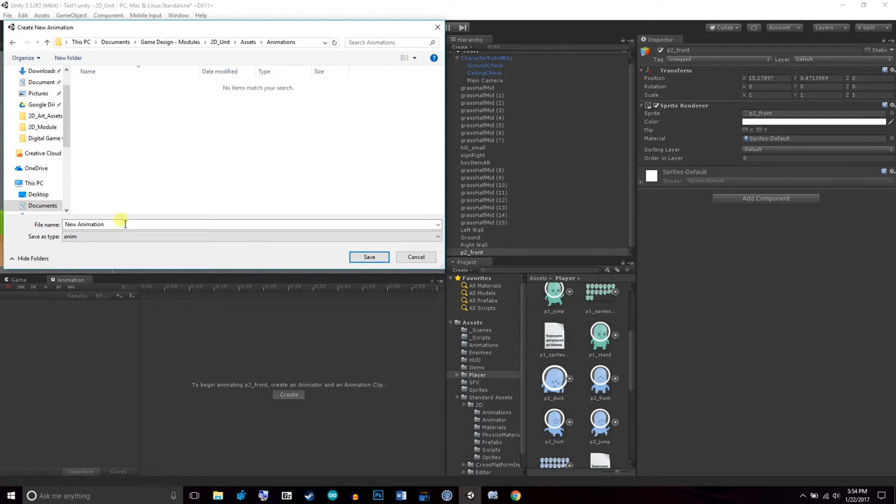
pyautogui.moveTo(115, 225); pyautogui.dragTo(35, 206)
pyautogui.write('alien_idle')
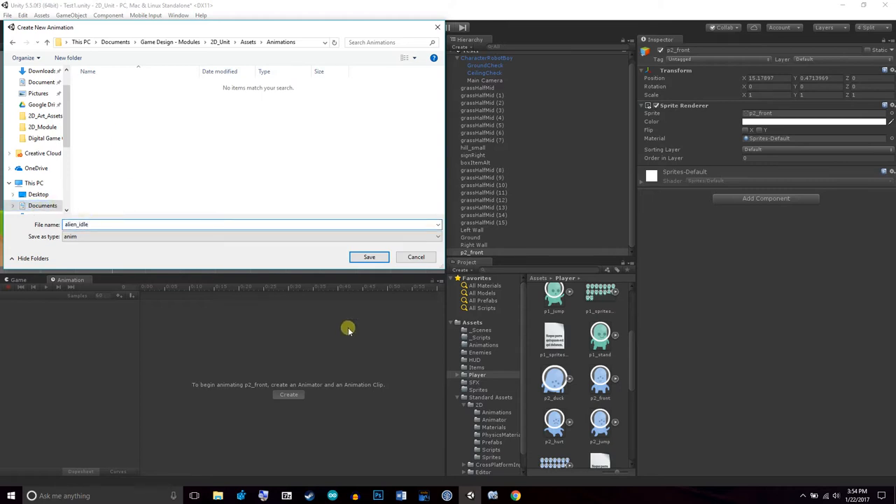
pyautogui.click(369, 257)
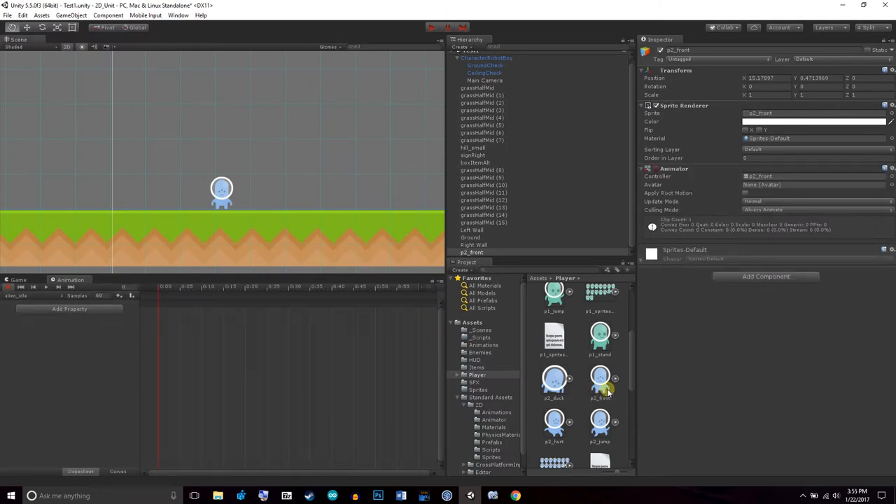
# Add the p2_front sprite as a keyframe at 0:00 in the alien_idle clip
pyautogui.moveTo(600, 380); pyautogui.dragTo(159, 304)
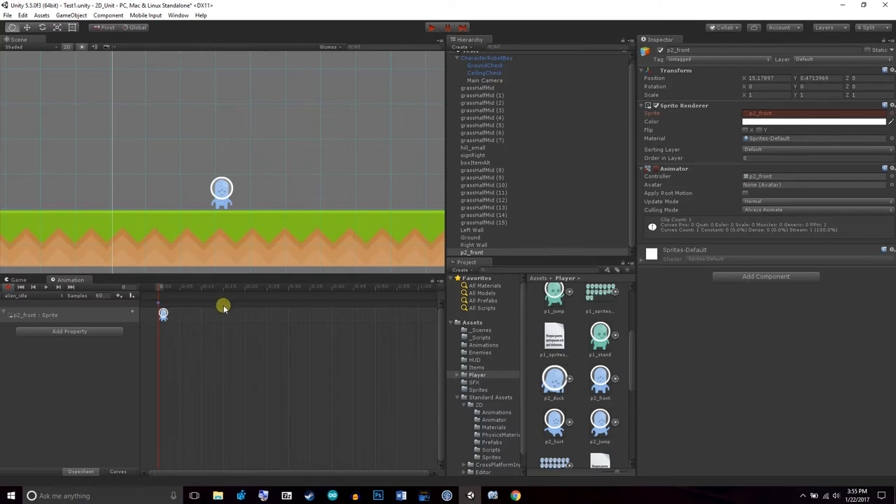
pyautogui.scroll(-2, 593, 404)
pyautogui.scroll(-1, 593, 404)
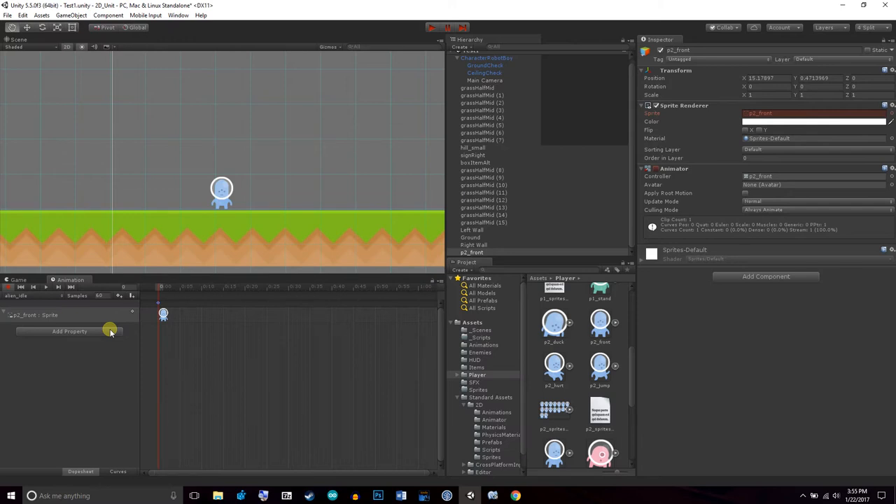
# Record a uniform scale of about 1.6 and a Z rotation of about 35 for the alien at the first frame
pyautogui.click(58, 29)
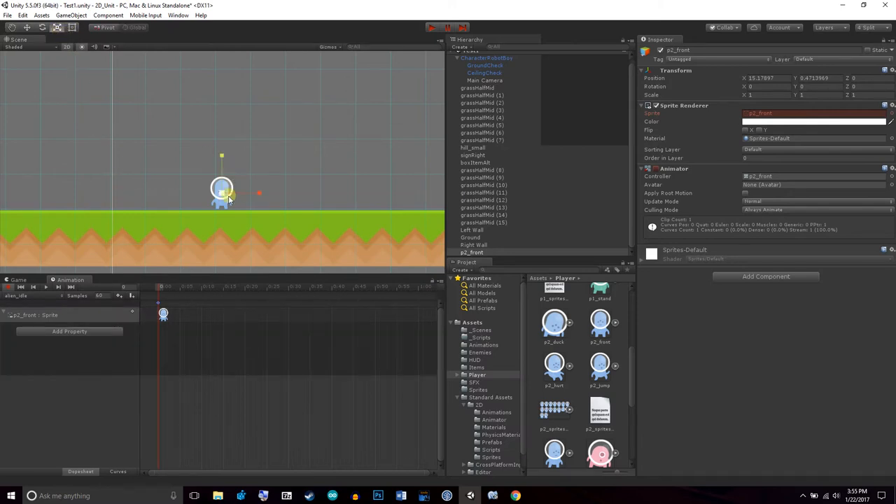
pyautogui.moveTo(228, 199); pyautogui.dragTo(259, 177)
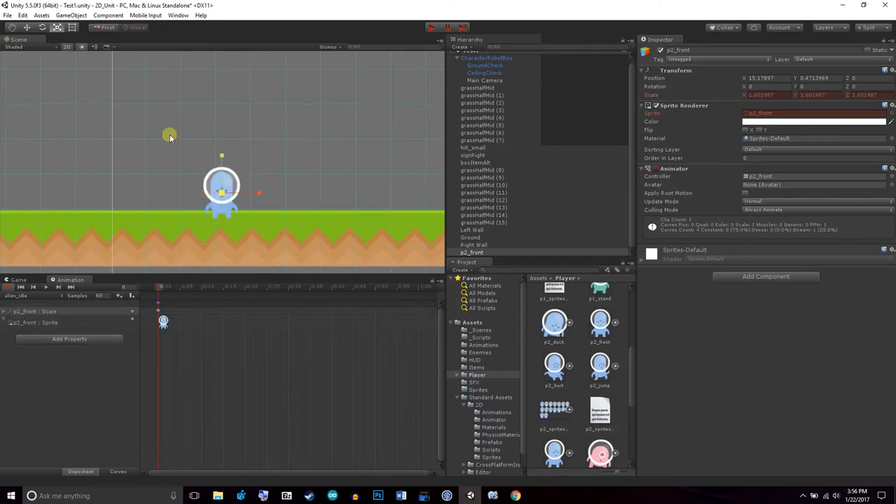
pyautogui.click(42, 27)
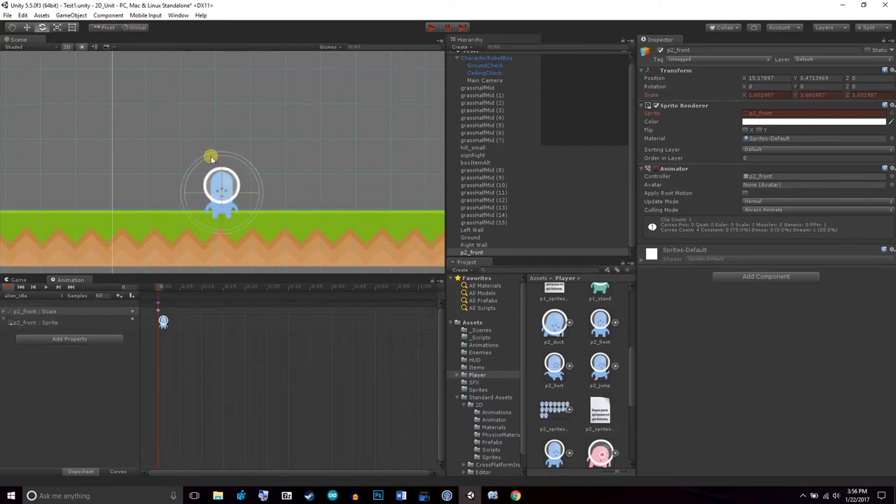
pyautogui.moveTo(210, 154); pyautogui.dragTo(170, 174)
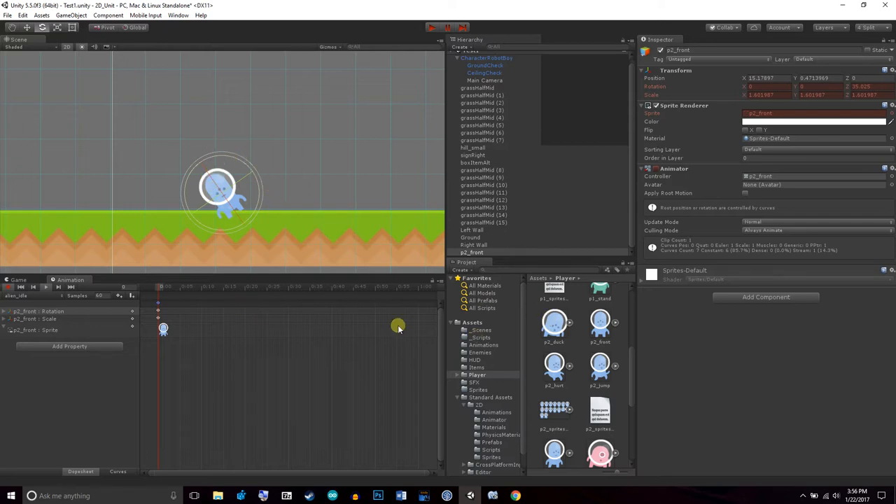
# Remove the Rotation and Scale properties of p2_front from the alien_idle clip
pyautogui.rightClick(64, 312)
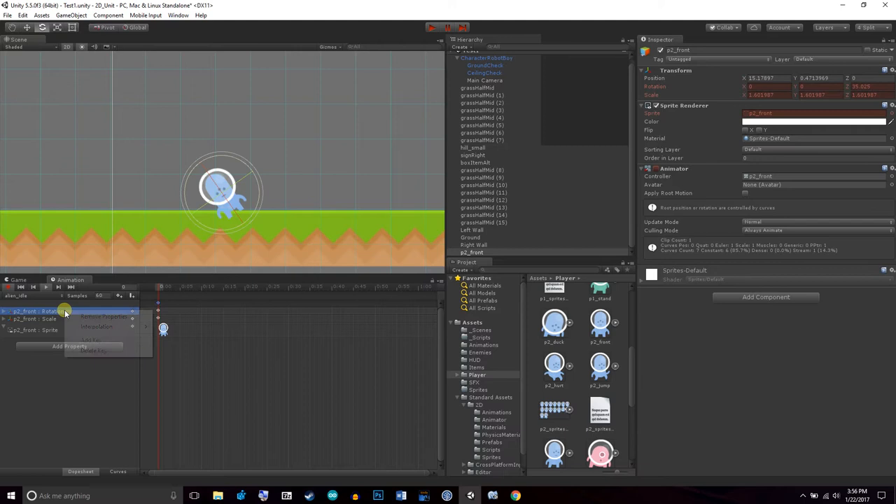
pyautogui.click(101, 350)
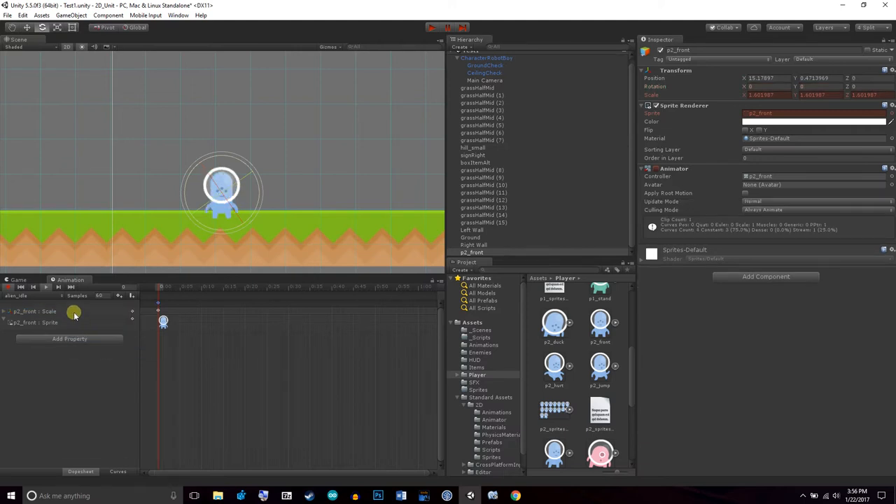
pyautogui.rightClick(75, 314)
pyautogui.click(105, 316)
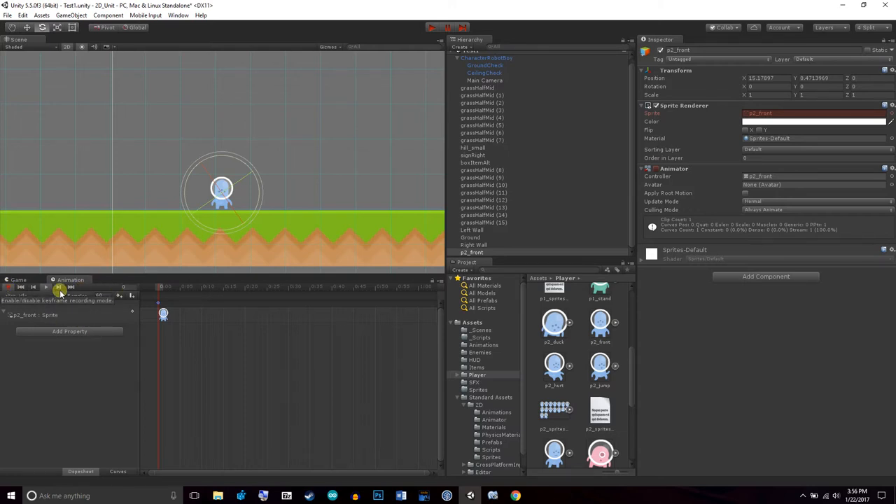
# Stop keyframe recording and delete the p2_front object from the scene hierarchy
pyautogui.click(10, 287)
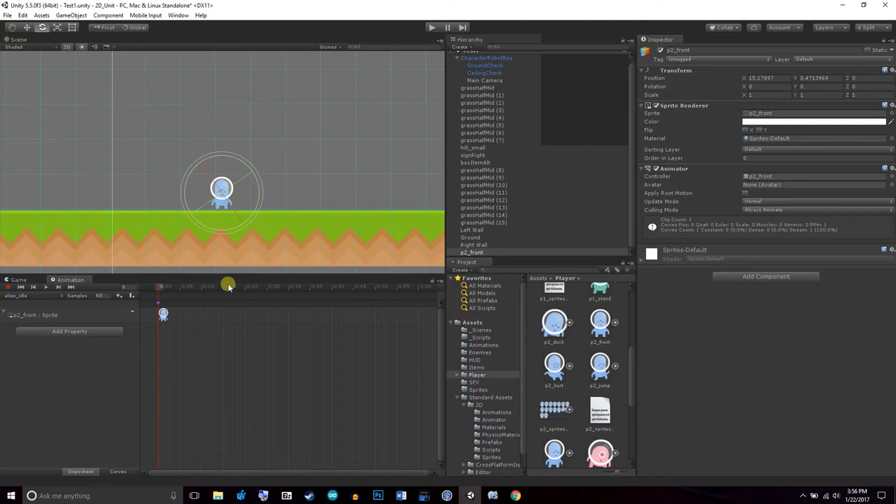
pyautogui.rightClick(488, 253)
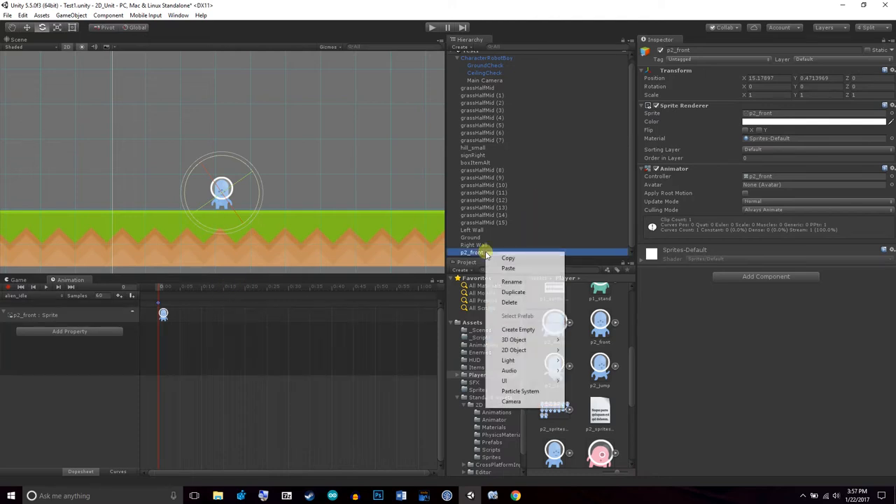
pyautogui.click(534, 306)
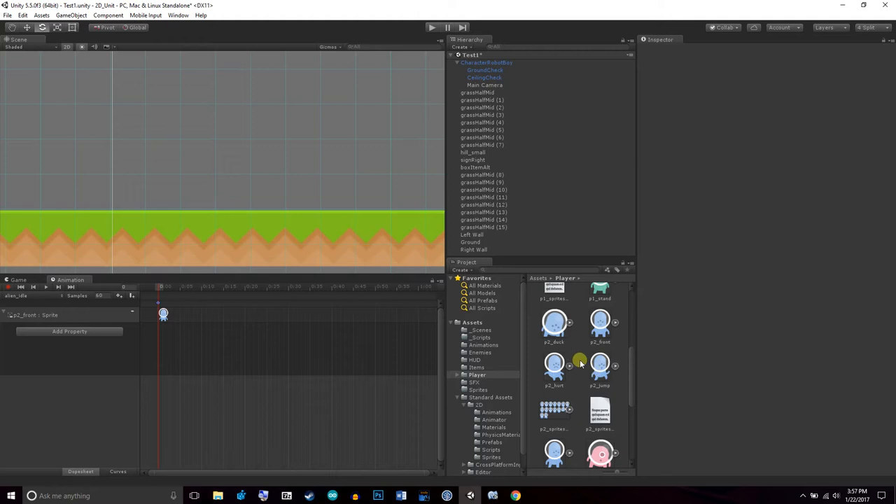
# Open the PNG folder inside Player's p2_walk folder and look through its walk frame sprites
pyautogui.scroll(5, 584, 360)
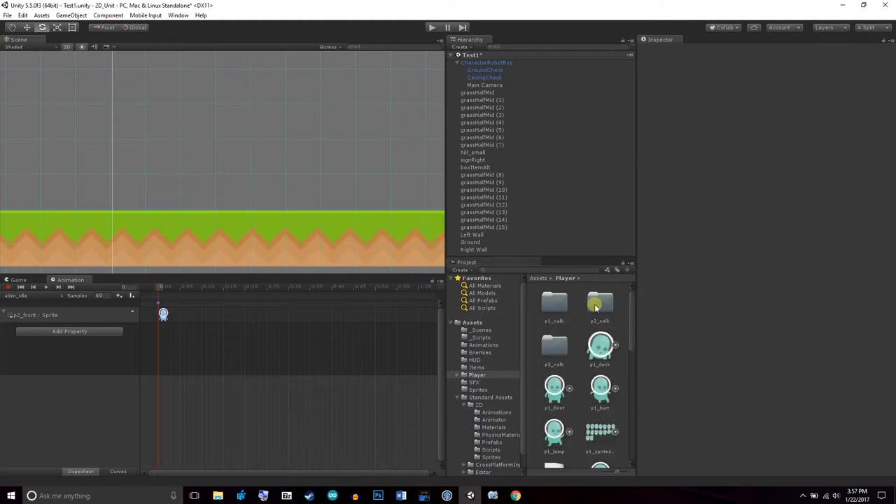
pyautogui.doubleClick(600, 309)
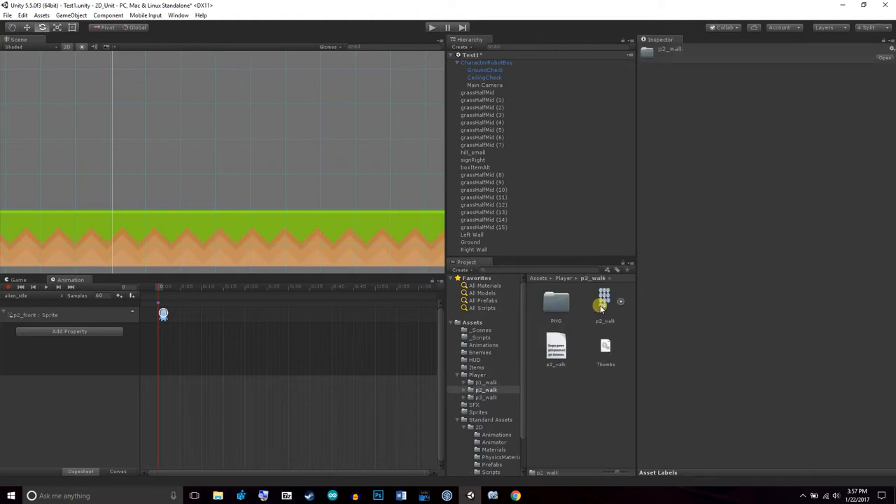
pyautogui.doubleClick(556, 308)
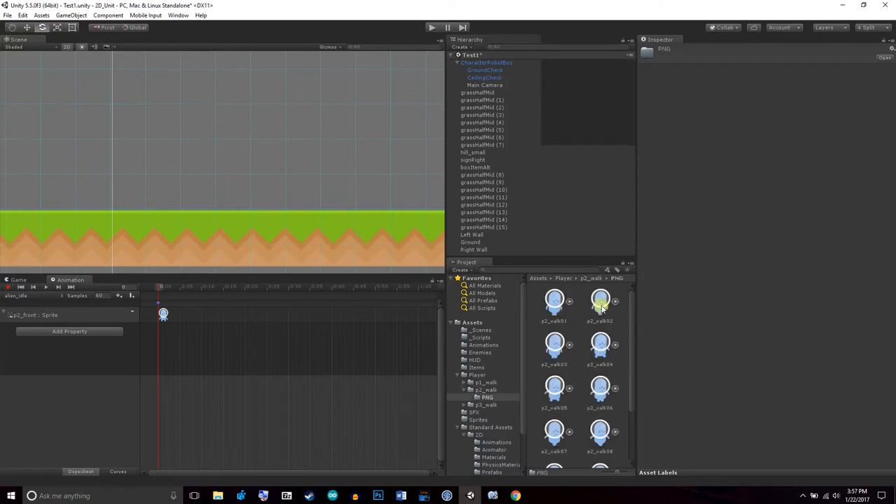
pyautogui.scroll(-3, 600, 322)
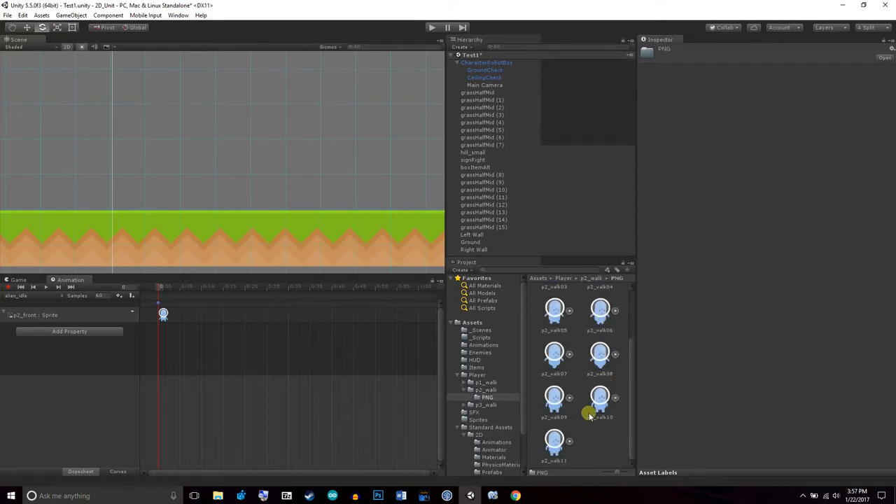
pyautogui.scroll(3, 587, 372)
pyautogui.scroll(-3, 596, 392)
pyautogui.scroll(3, 601, 413)
pyautogui.scroll(-3, 601, 391)
pyautogui.scroll(3, 601, 400)
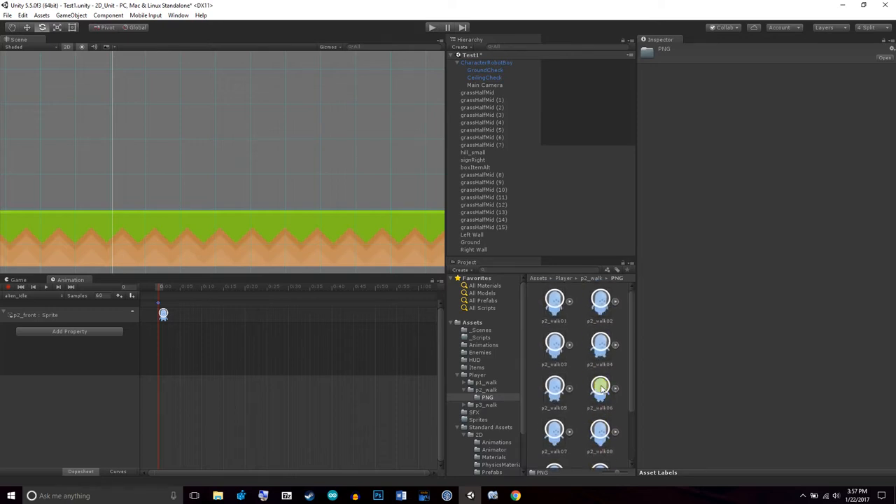
# Inspect the p2_walk sprite sheet in the Sprite Editor, then close the editor
pyautogui.click(584, 279)
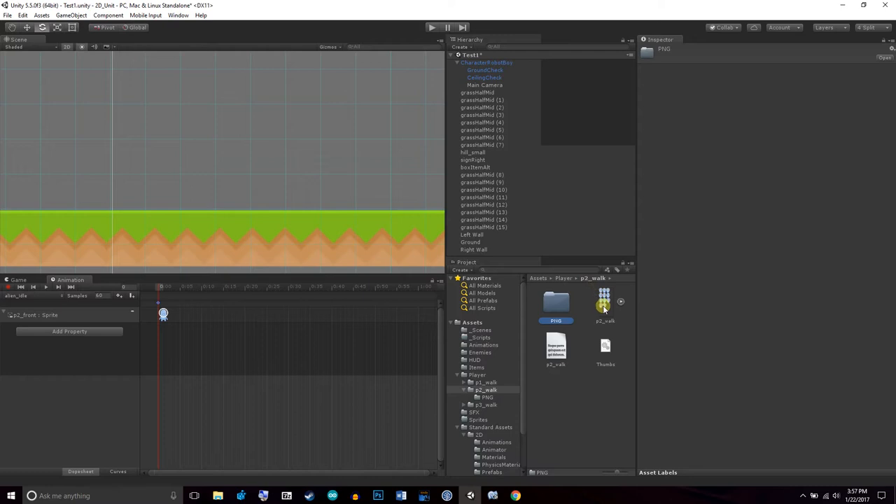
pyautogui.click(604, 305)
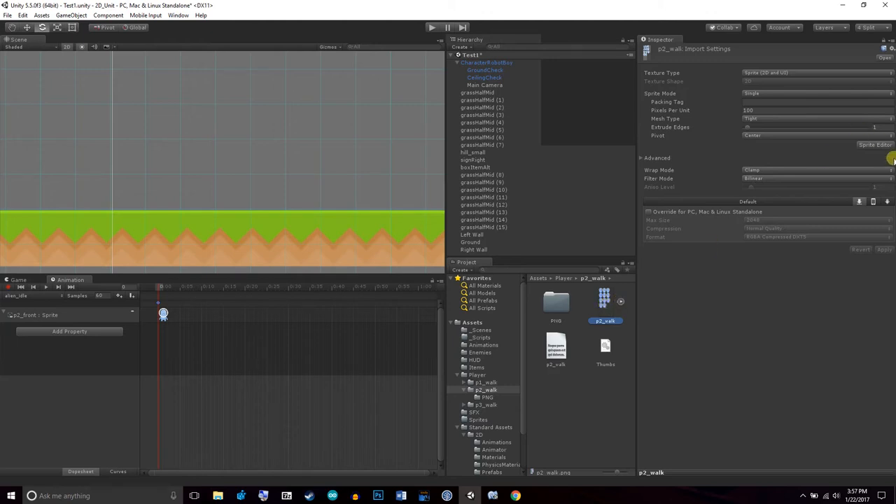
pyautogui.click(874, 145)
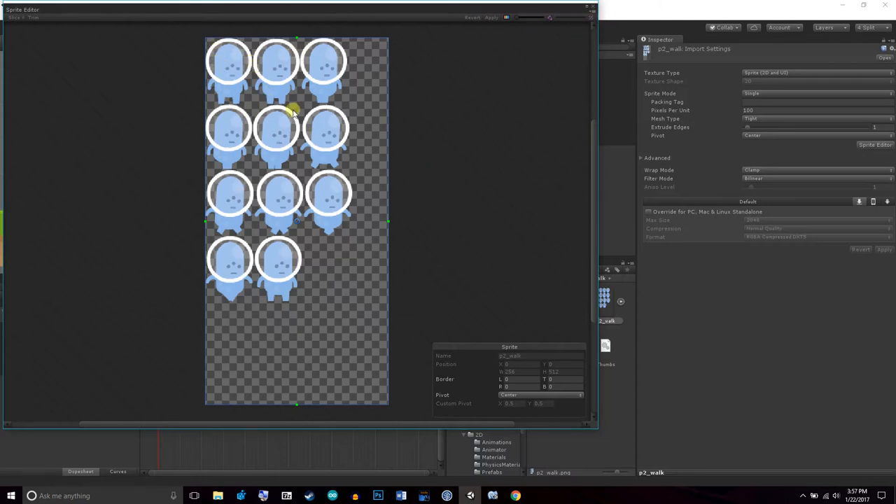
pyautogui.click(594, 8)
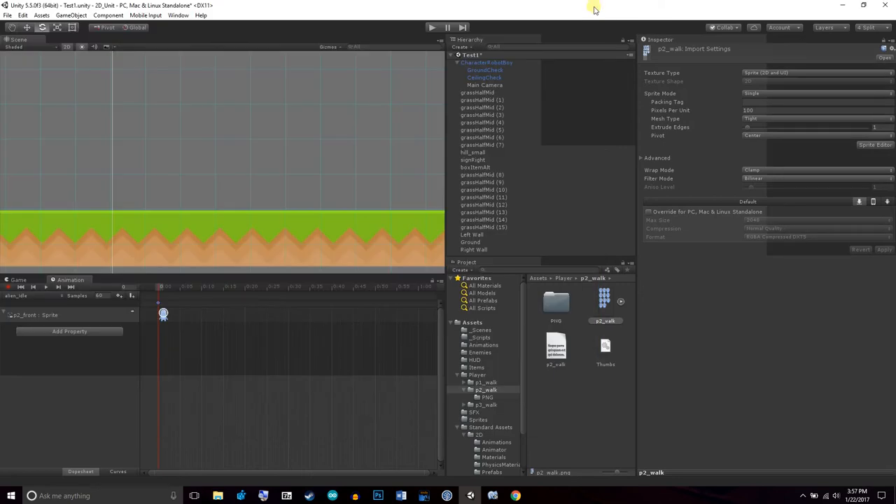
# Return to the p2_walk PNG folder and review the separate frames from p2_walk01 to p2_walk11
pyautogui.doubleClick(555, 303)
pyautogui.scroll(-3, 592, 374)
pyautogui.scroll(3, 591, 399)
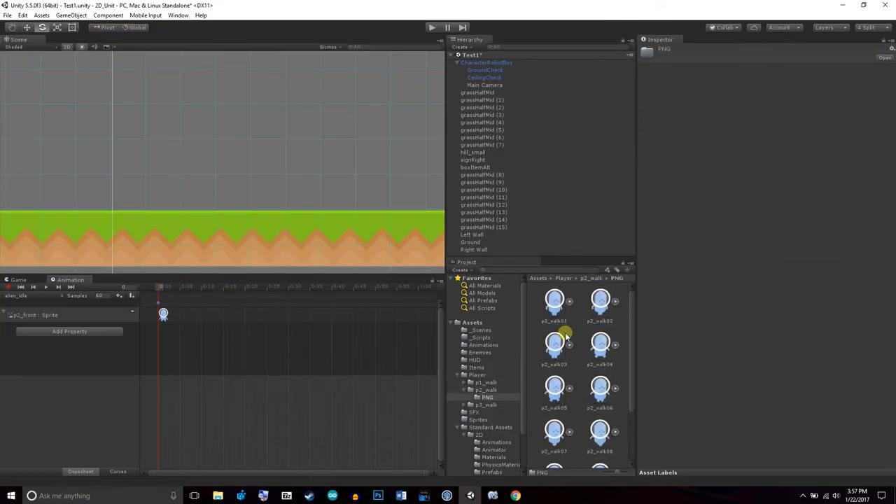
pyautogui.scroll(-2, 576, 350)
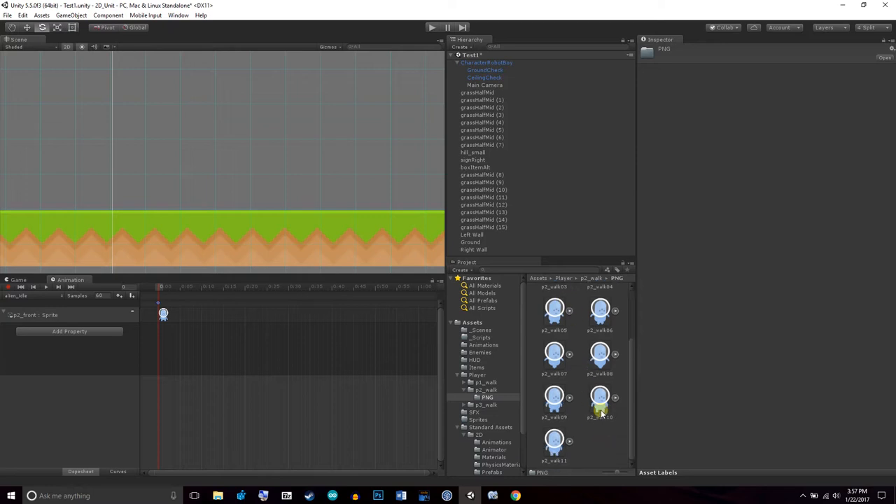
pyautogui.scroll(2, 599, 378)
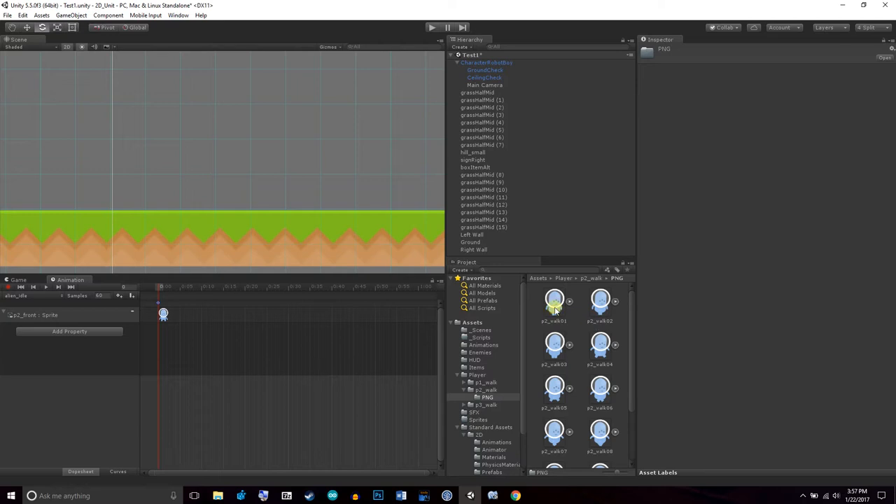
# Place the p2_walk01 sprite on the grass in the scene and create an animation clip named alien_walking for it in the Animations folder
pyautogui.moveTo(554, 305); pyautogui.dragTo(260, 198)
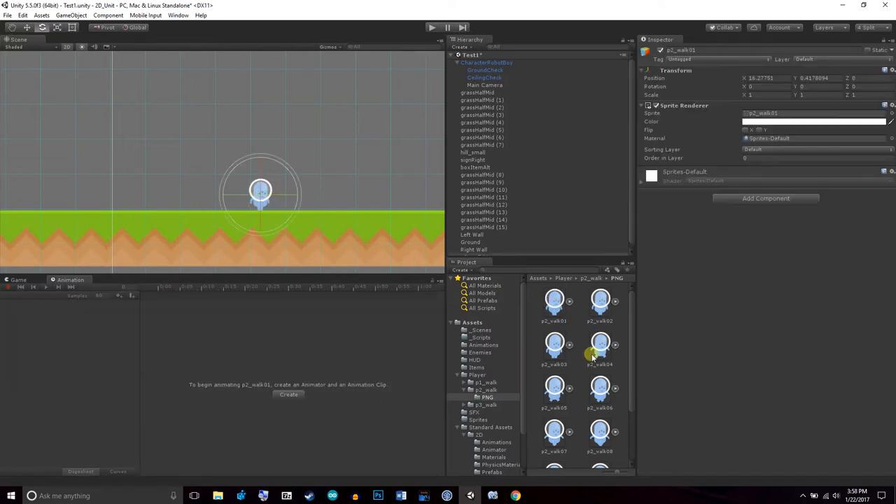
pyautogui.scroll(-1, 609, 413)
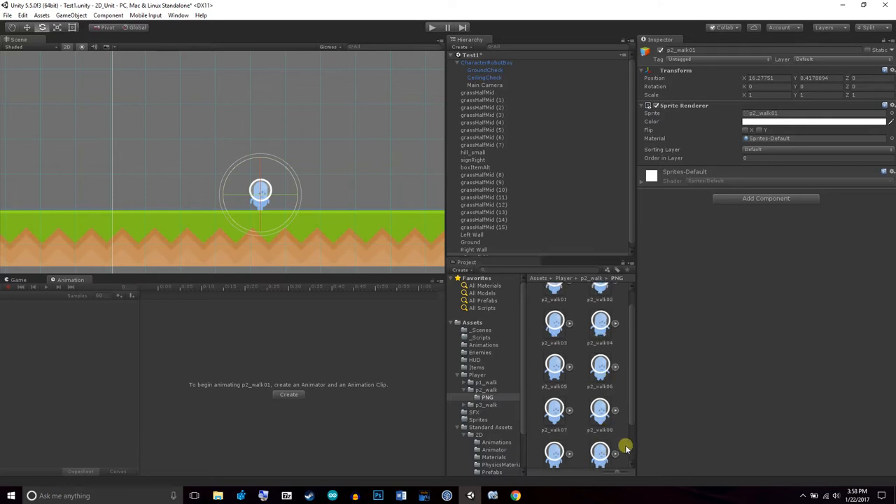
pyautogui.scroll(1, 594, 344)
pyautogui.click(286, 393)
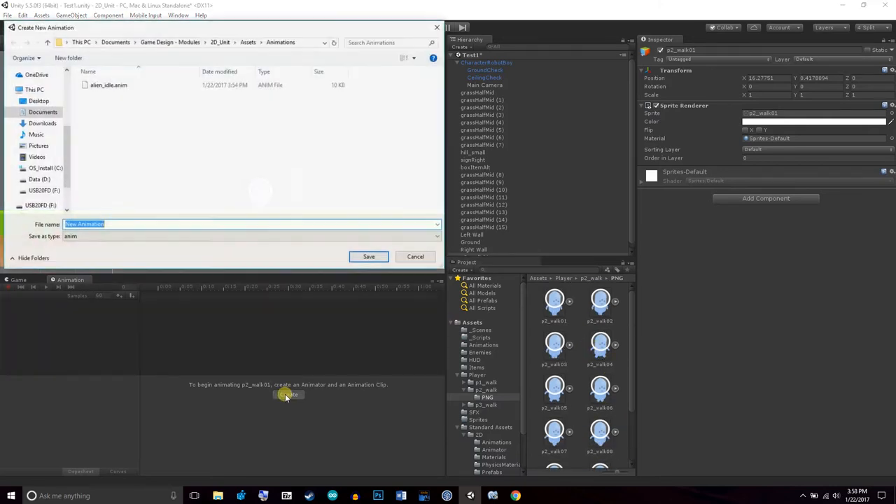
pyautogui.write('ali')
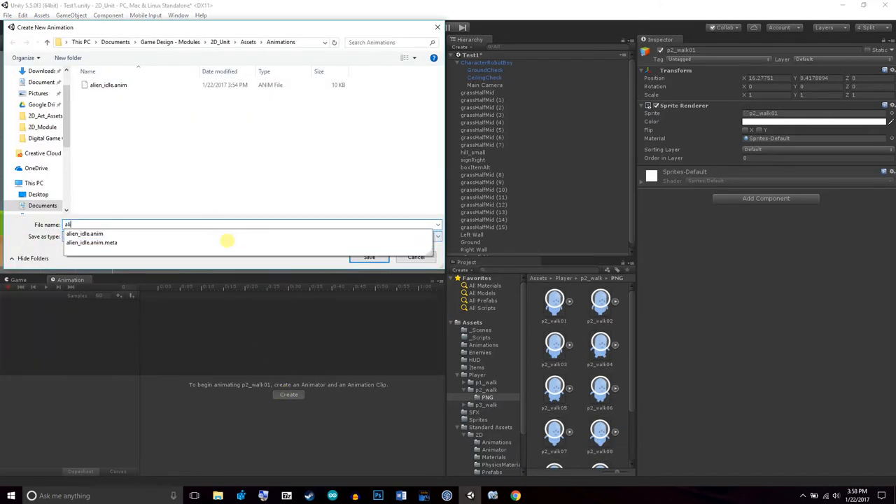
pyautogui.write('en_walking')
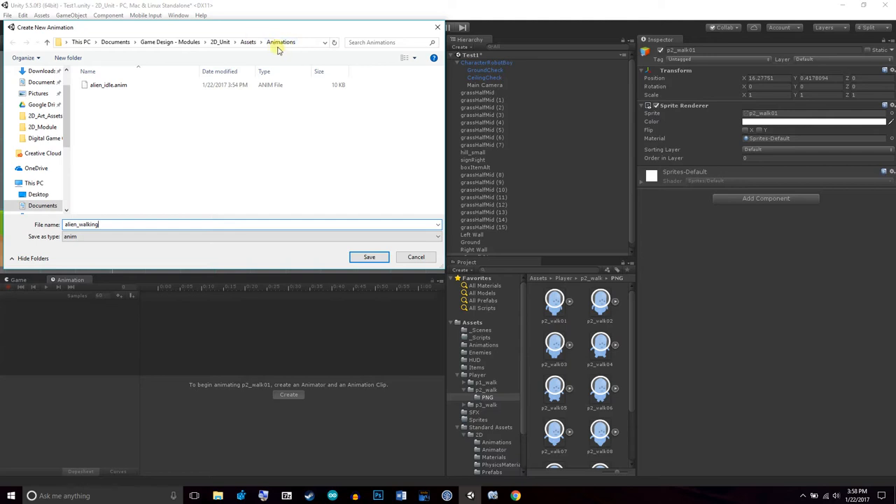
pyautogui.click(375, 257)
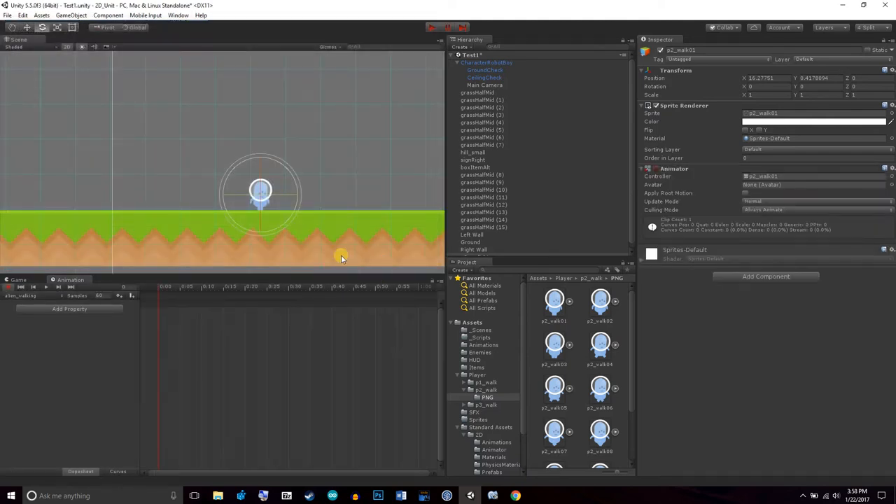
# Add all the walk sprites from p2_walk01 to p2_walk11 to the start of the alien_walking timeline
pyautogui.click(545, 302)
pyautogui.scroll(-2, 603, 357)
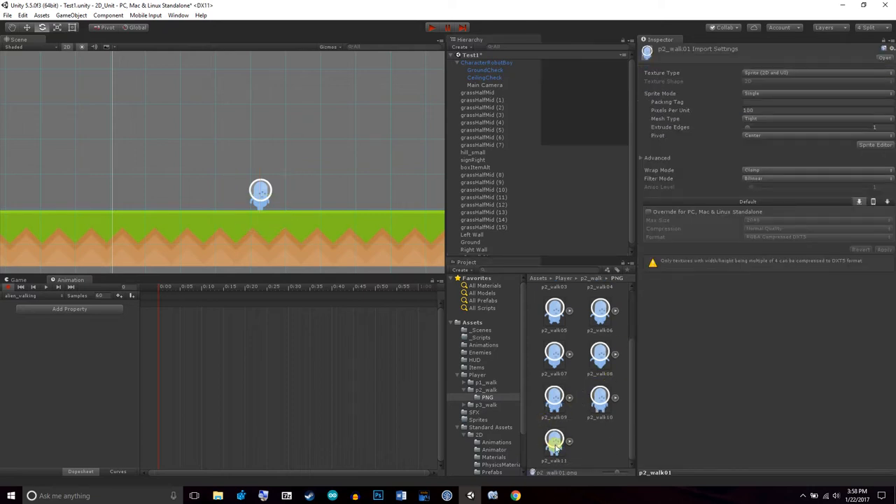
pyautogui.keyDown('shift'); pyautogui.click(555, 441); pyautogui.keyUp('shift')
pyautogui.moveTo(553, 357); pyautogui.dragTo(168, 316)
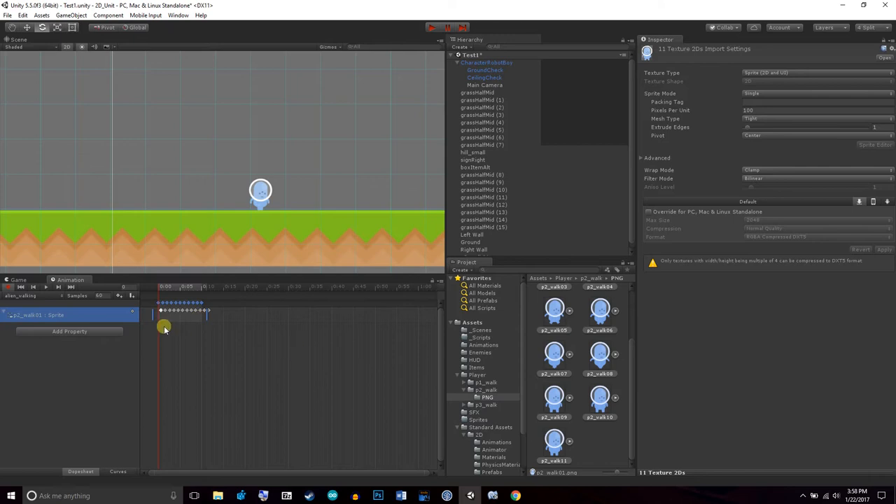
pyautogui.scroll(3, 191, 348)
pyautogui.scroll(3, 208, 337)
pyautogui.moveTo(274, 473); pyautogui.dragTo(206, 469)
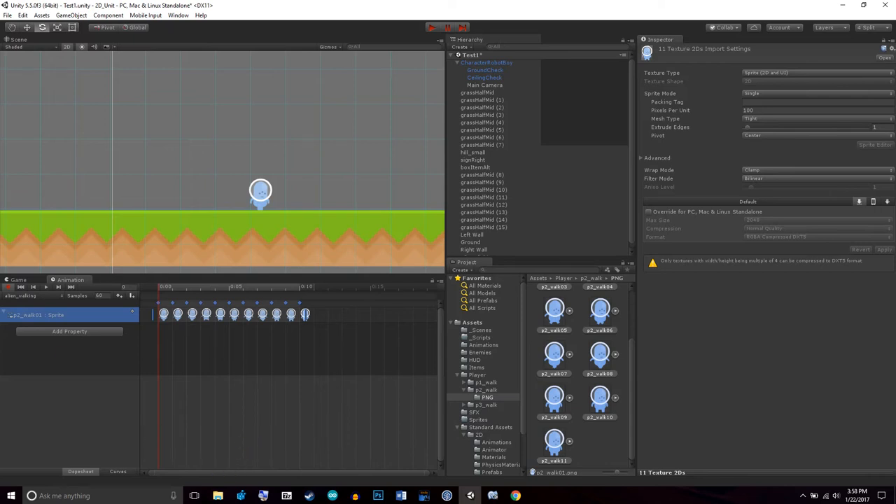
# Frame the alien closely in the Scene view and preview the alien_walking clip, checking its motion and keyframes
pyautogui.scroll(5, 314, 245)
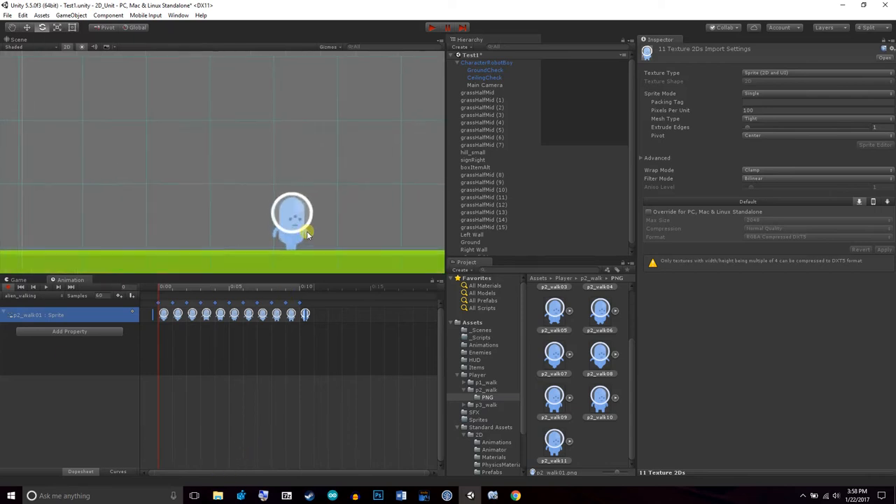
pyautogui.click(10, 27)
pyautogui.moveTo(313, 219); pyautogui.dragTo(188, 148)
pyautogui.scroll(4, 209, 179)
pyautogui.moveTo(215, 189); pyautogui.dragTo(282, 206)
pyautogui.scroll(3, 282, 213)
pyautogui.click(46, 287)
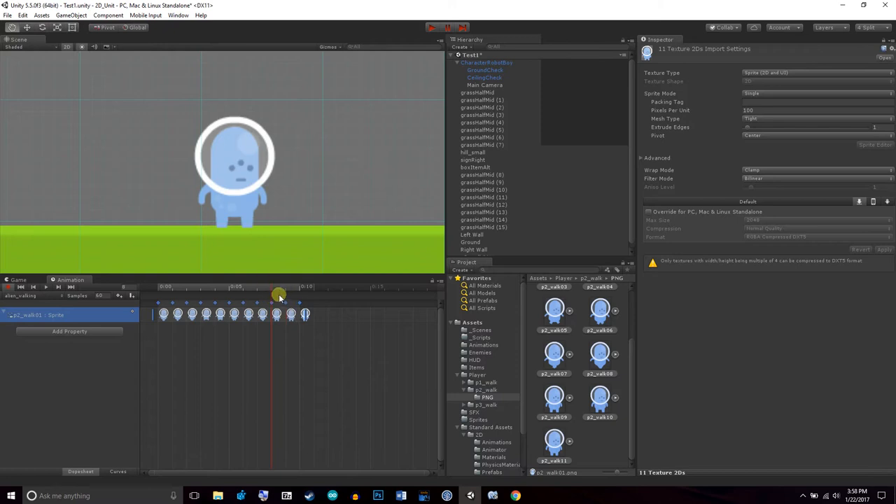
pyautogui.click(159, 295)
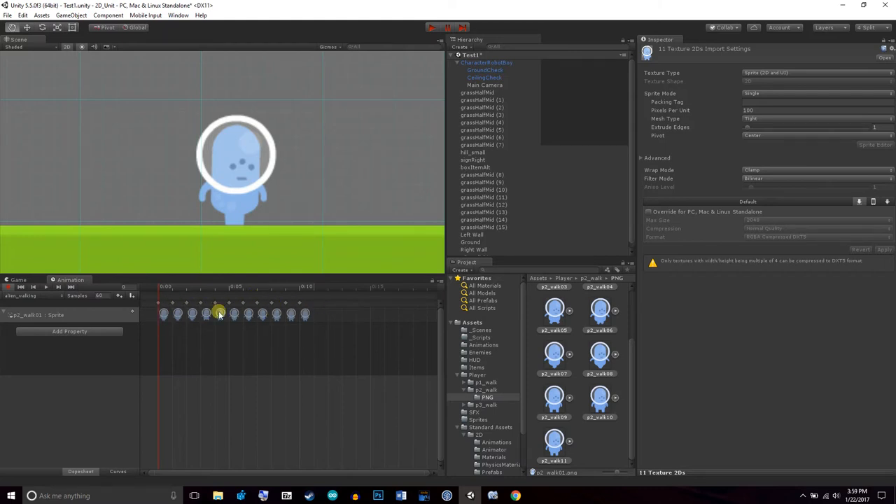
pyautogui.click(58, 288)
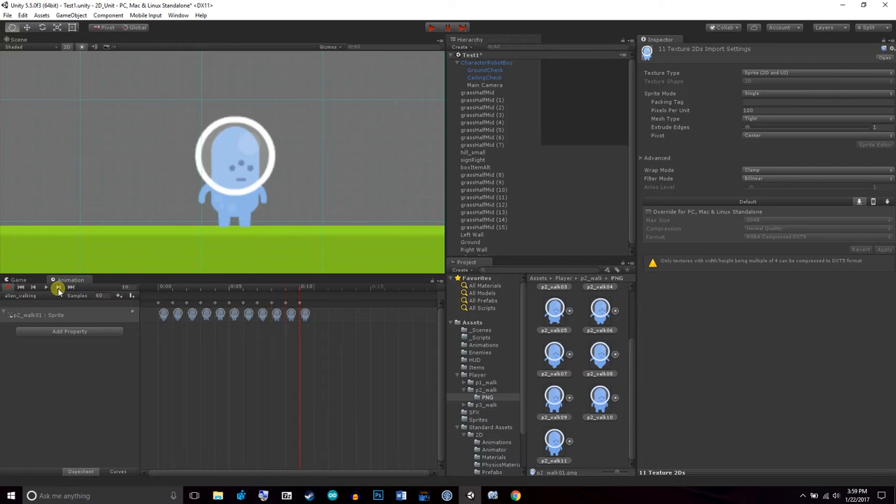
pyautogui.click(59, 288)
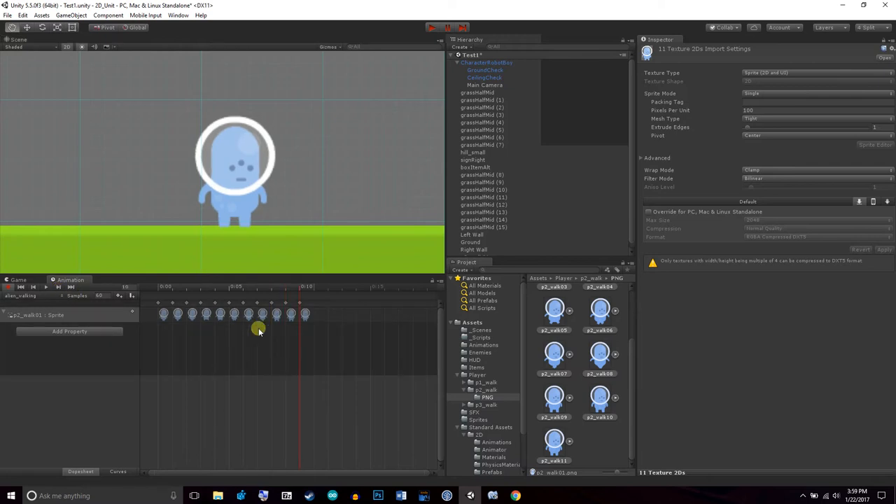
# Check the later frames of the alien_walking clip and delete the p2_walk09 keyframe at frame 8
pyautogui.click(258, 303)
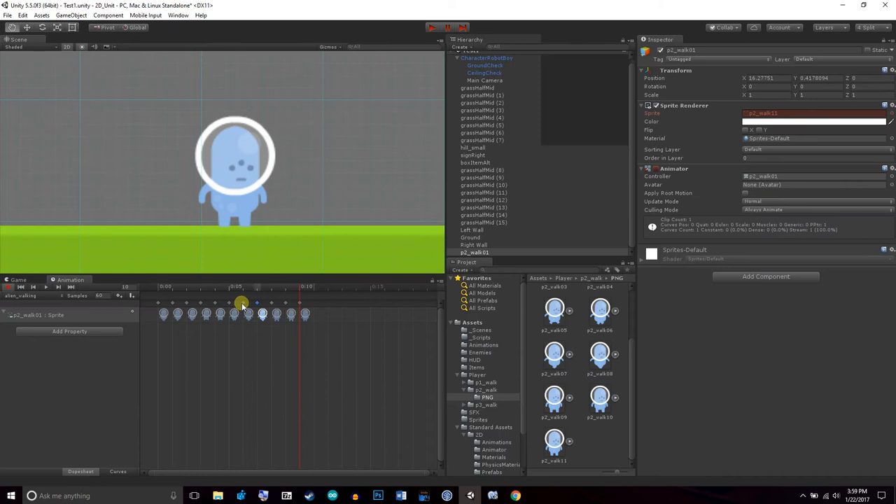
pyautogui.click(243, 303)
pyautogui.click(242, 290)
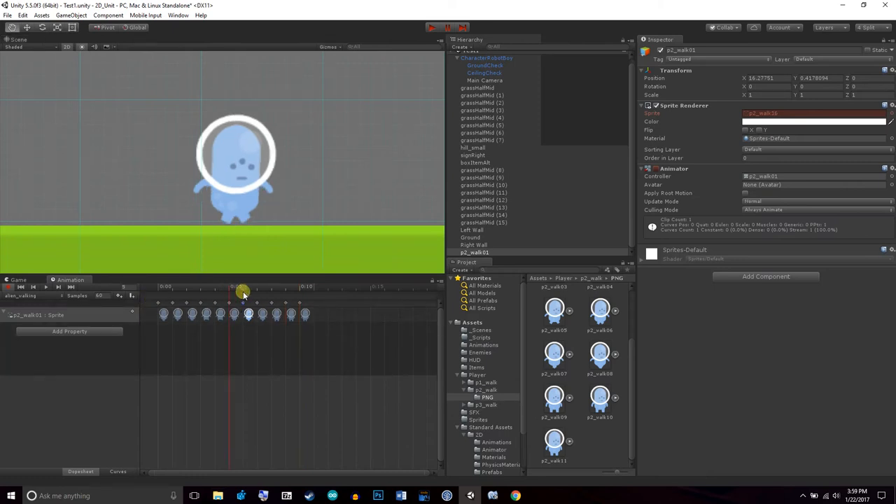
pyautogui.moveTo(251, 291); pyautogui.dragTo(272, 291)
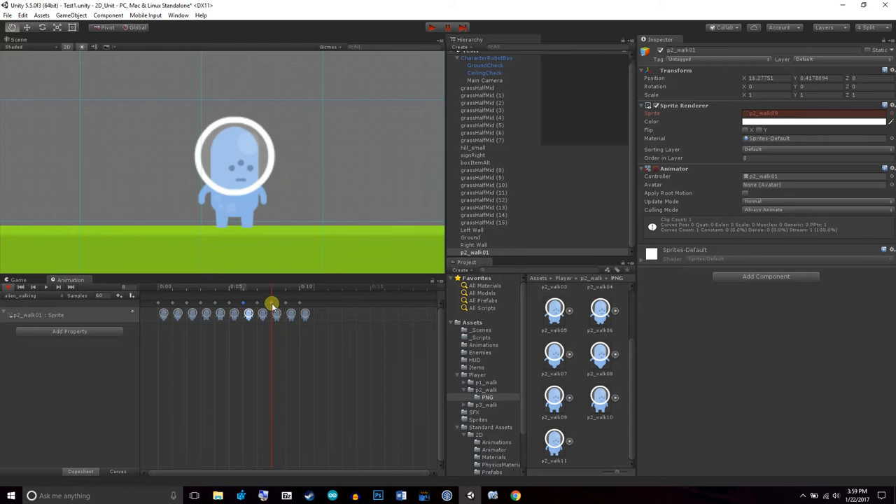
pyautogui.rightClick(273, 306)
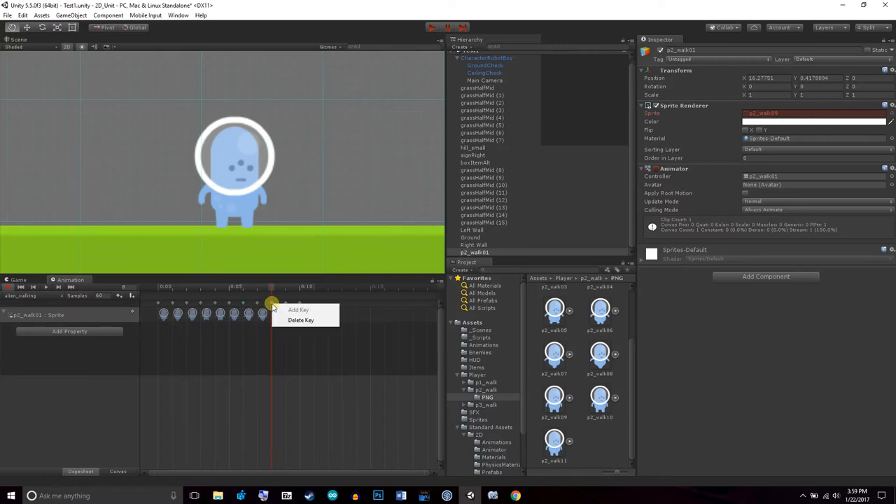
pyautogui.click(287, 320)
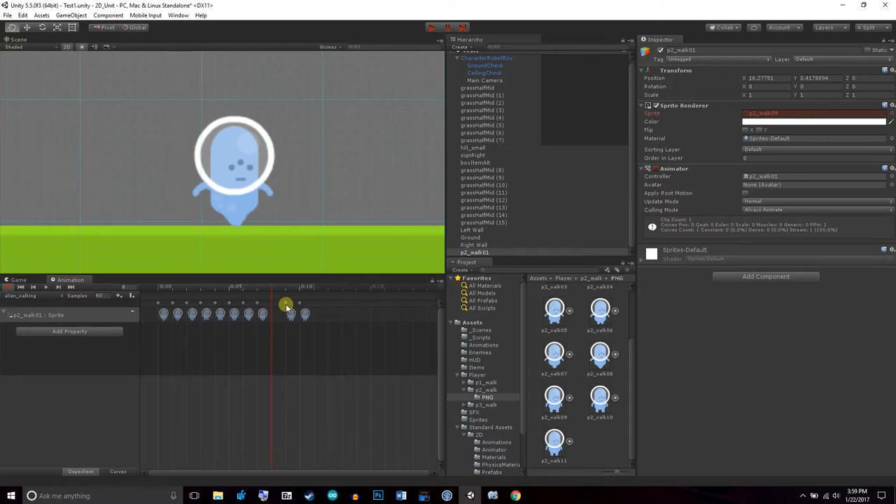
pyautogui.click(286, 306)
pyautogui.press('Delete')
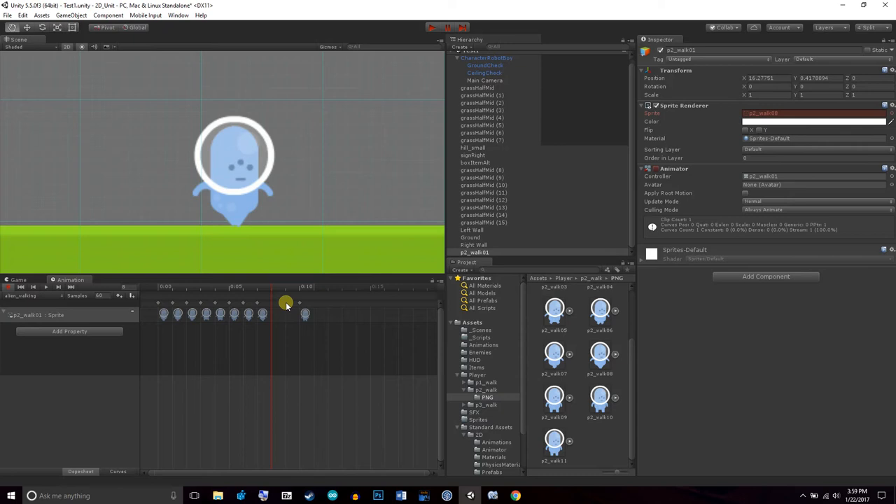
pyautogui.hotkey('ctrl', 'z')
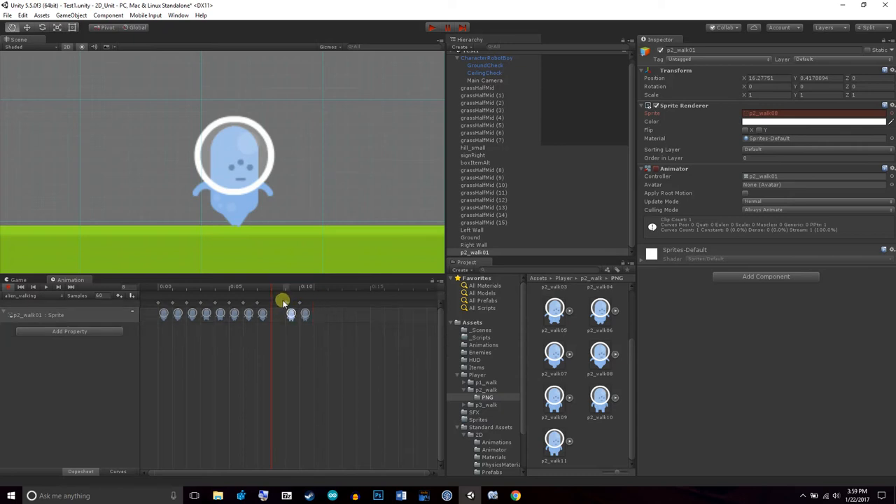
# Move the last two walk keyframes one frame earlier to close the gap and preview the animation
pyautogui.moveTo(284, 302)
pyautogui.mouseDown()
pyautogui.moveTo(276, 301)
pyautogui.moveTo(292, 306)
pyautogui.mouseUp()
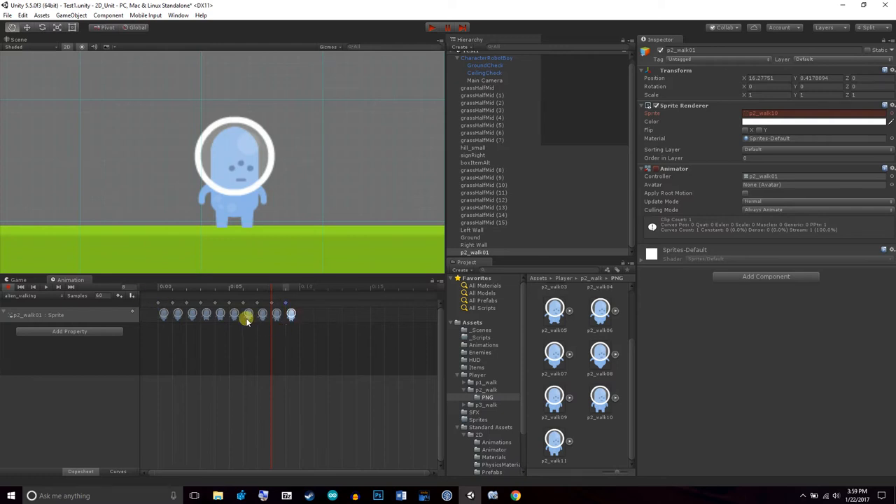
pyautogui.click(46, 288)
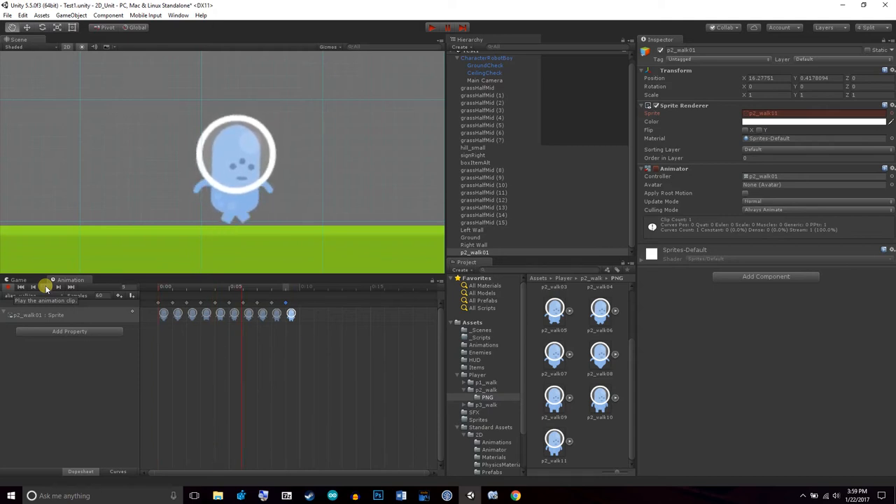
pyautogui.click(46, 288)
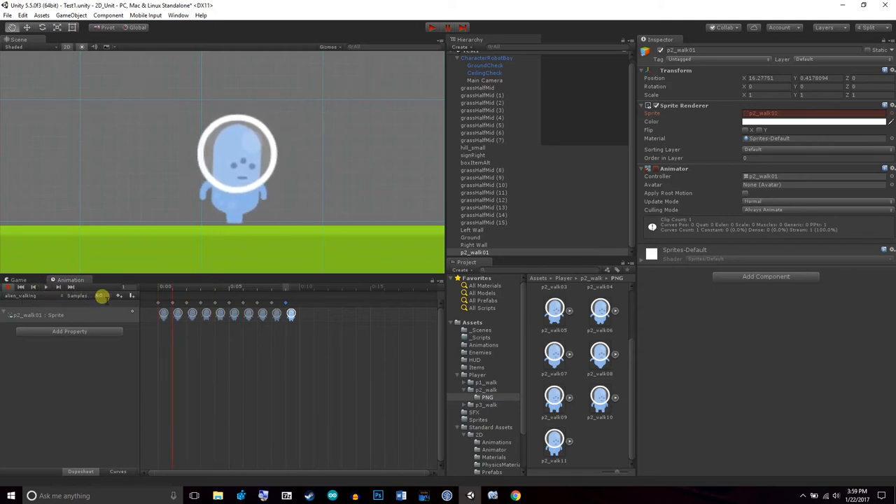
# Set the alien_walking clip's sample rate to 50 and play the animation
pyautogui.click(101, 296)
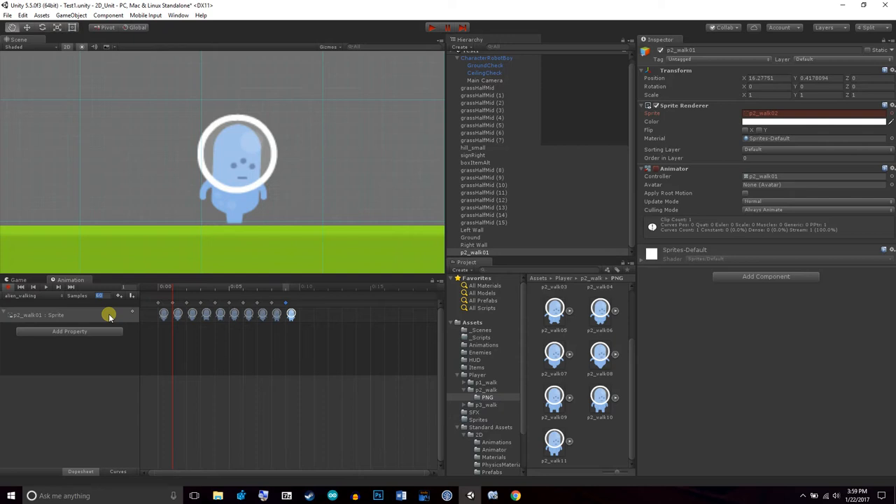
pyautogui.write('90')
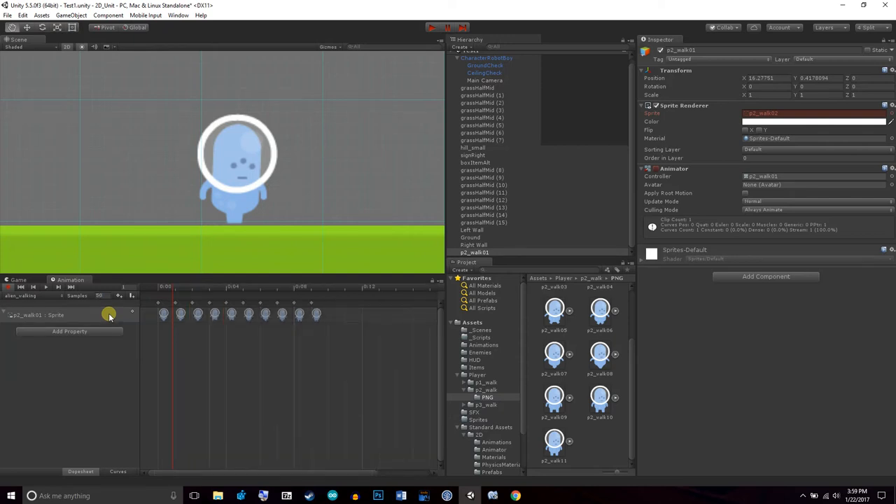
pyautogui.click(43, 288)
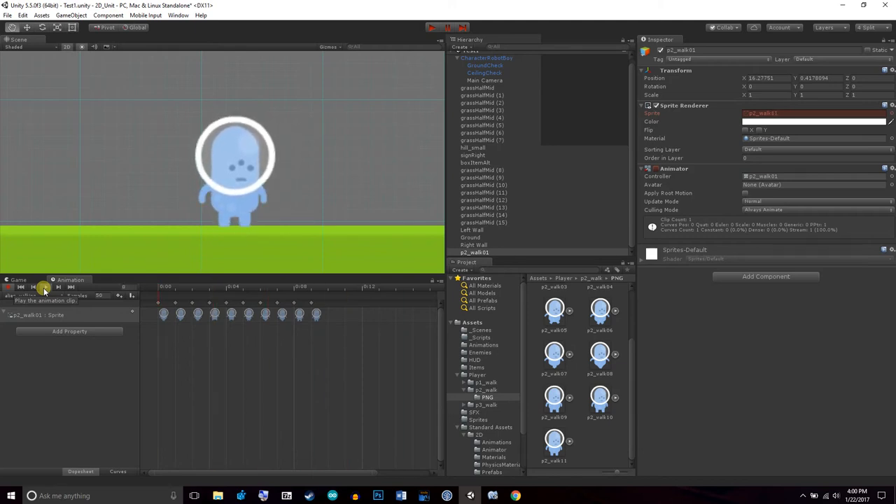
# Stop the animation preview and delete the p2_walk01 object from the scene hierarchy
pyautogui.click(43, 288)
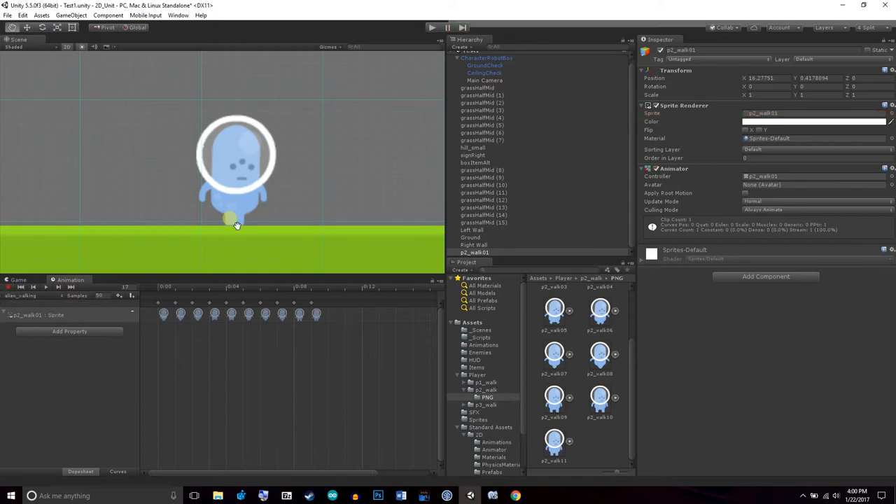
pyautogui.rightClick(509, 251)
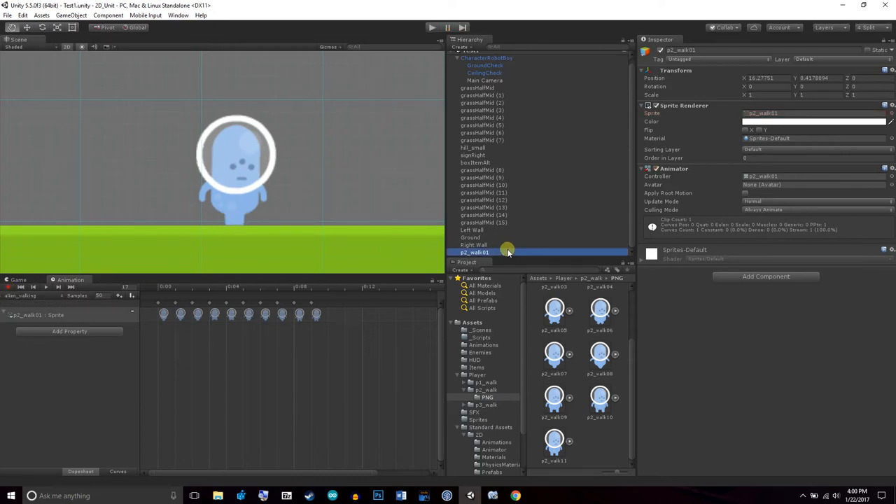
pyautogui.click(538, 299)
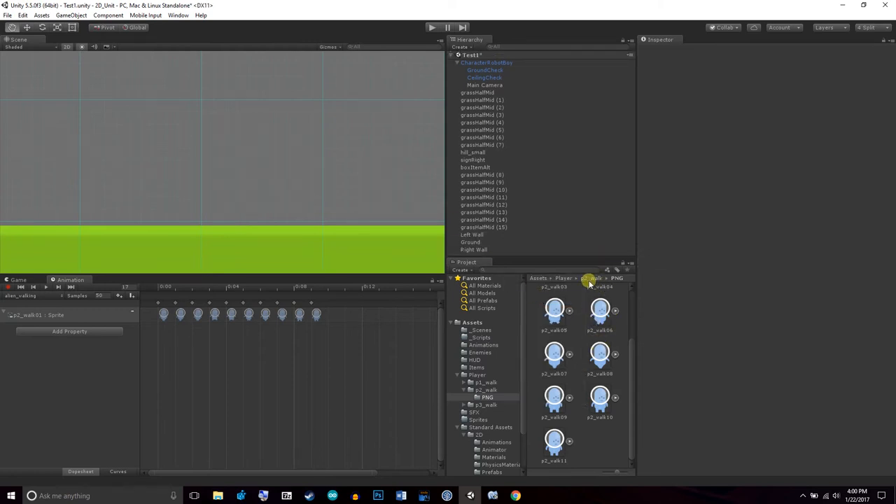
# Find the p2_jump sprite in the Player folder and place it on the grass in the scene
pyautogui.click(564, 278)
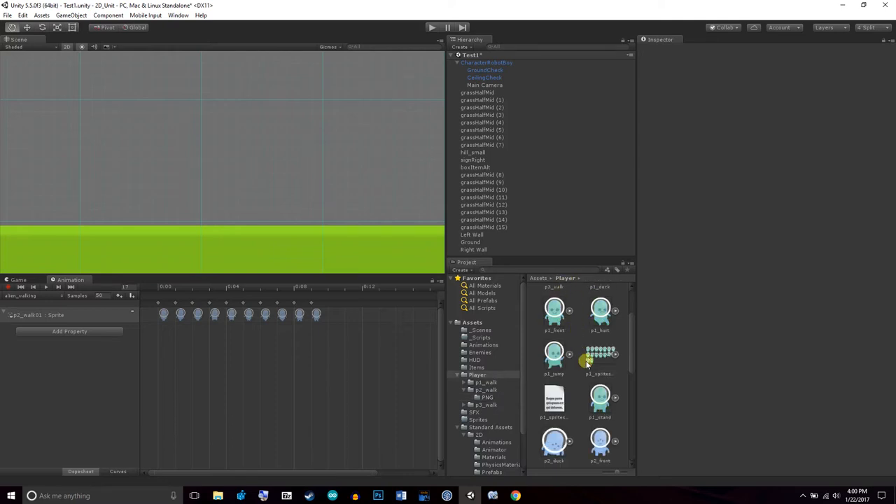
pyautogui.scroll(-2, 587, 362)
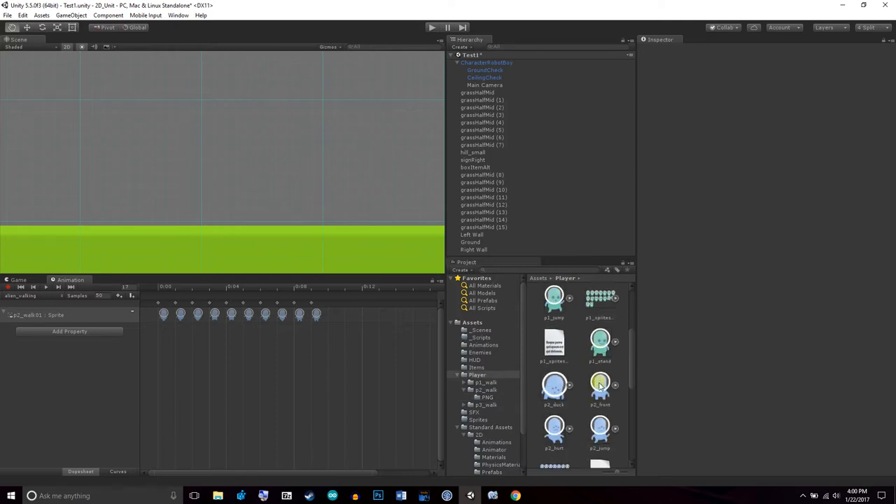
pyautogui.scroll(-1, 600, 386)
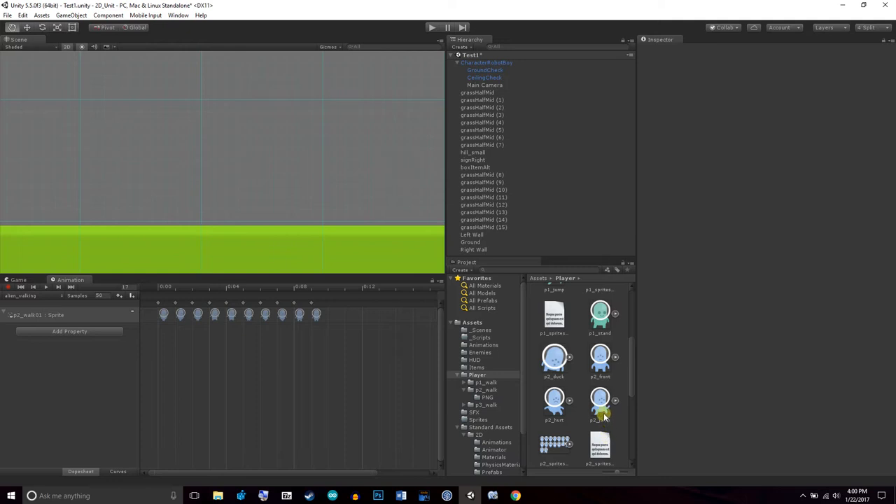
pyautogui.moveTo(603, 405); pyautogui.dragTo(260, 178)
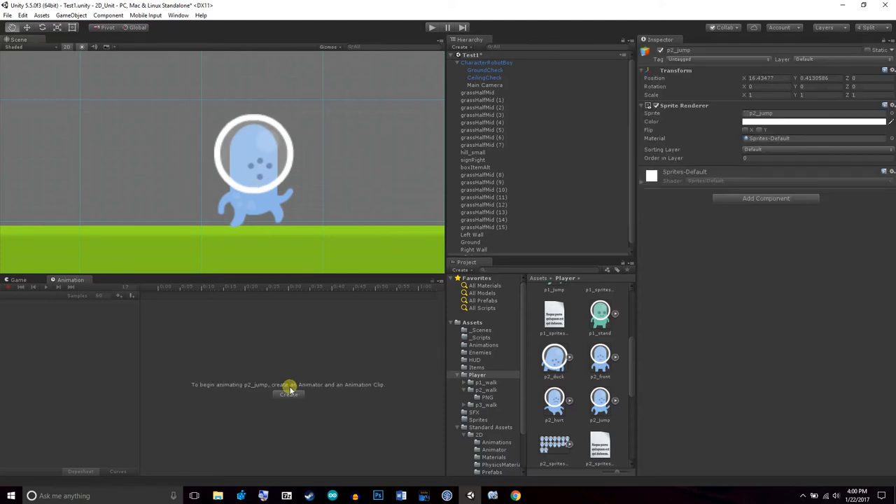
# Create an animation clip for the p2_jump object and save it as alien_jump in the Animations folder
pyautogui.click(289, 396)
pyautogui.write('ali')
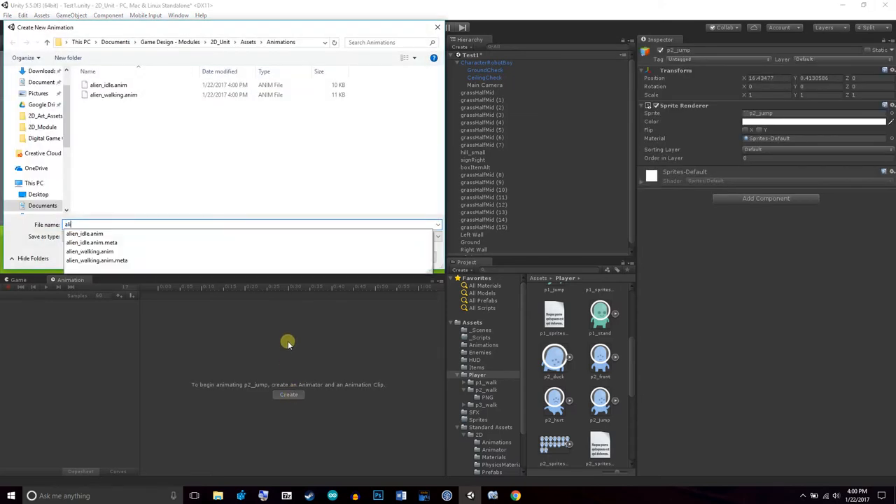
pyautogui.write('en_j')
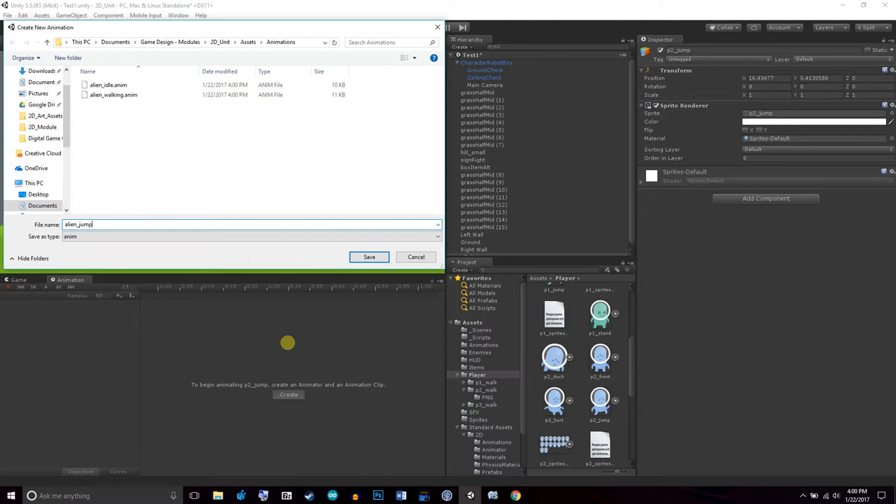
pyautogui.write('ump')
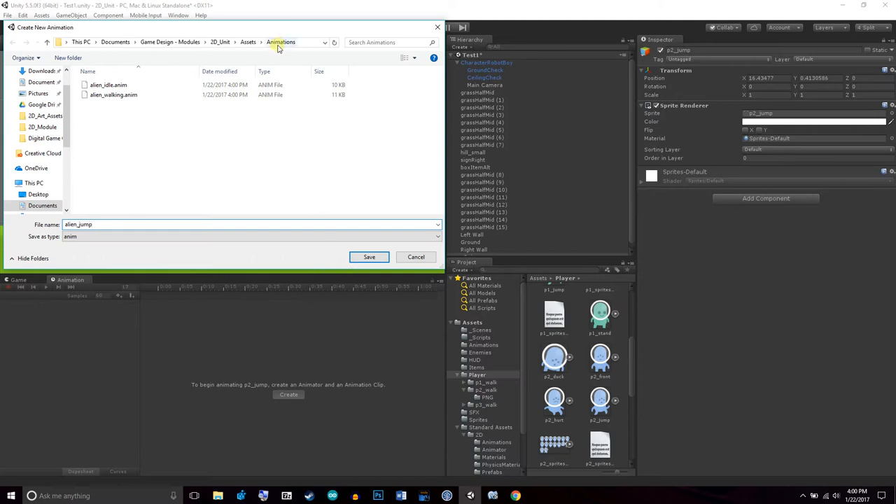
pyautogui.click(369, 257)
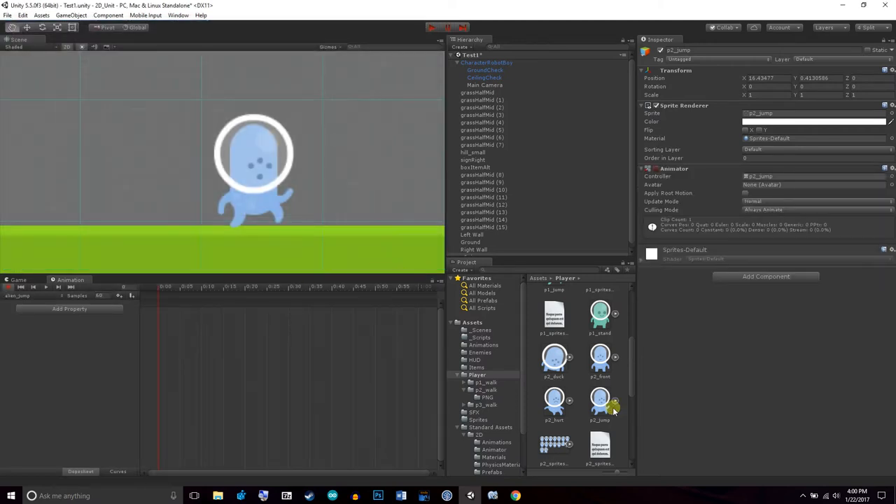
# Add the p2_jump sprite as a keyframe at 0:00 of the alien_jump clip, preview it, and turn off recording
pyautogui.moveTo(601, 405); pyautogui.dragTo(157, 306)
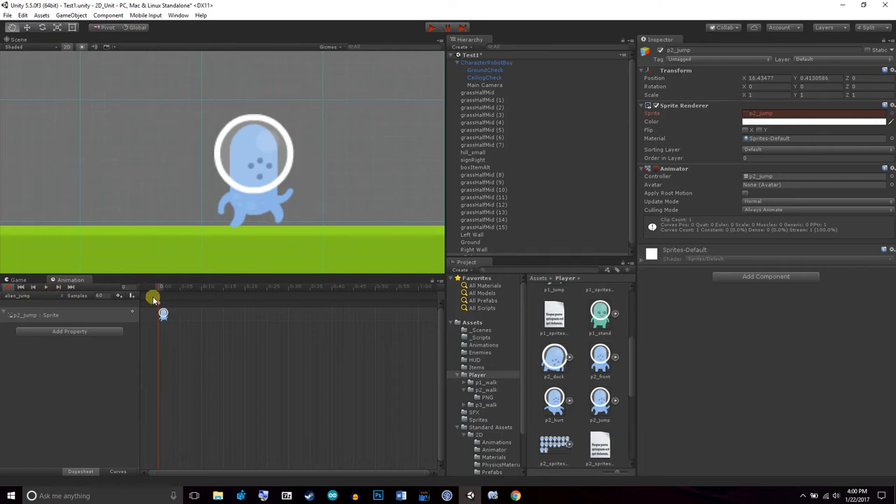
pyautogui.click(45, 288)
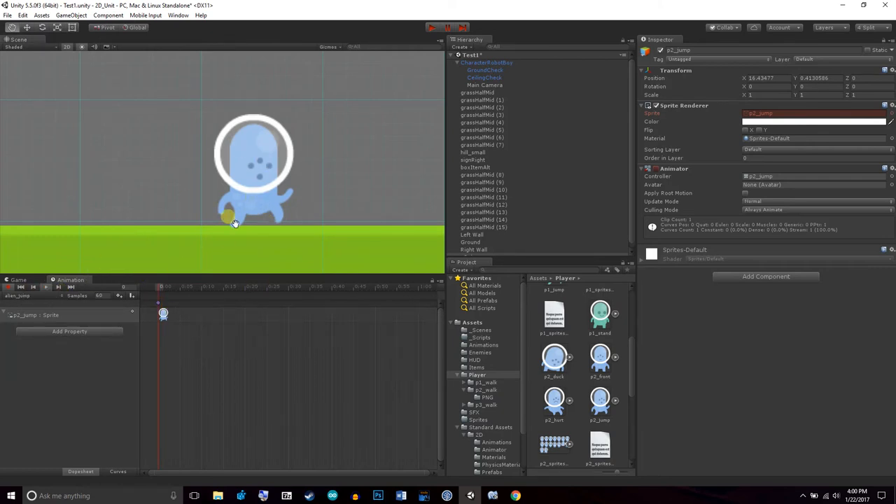
pyautogui.scroll(-2, 351, 199)
pyautogui.scroll(-6, 271, 175)
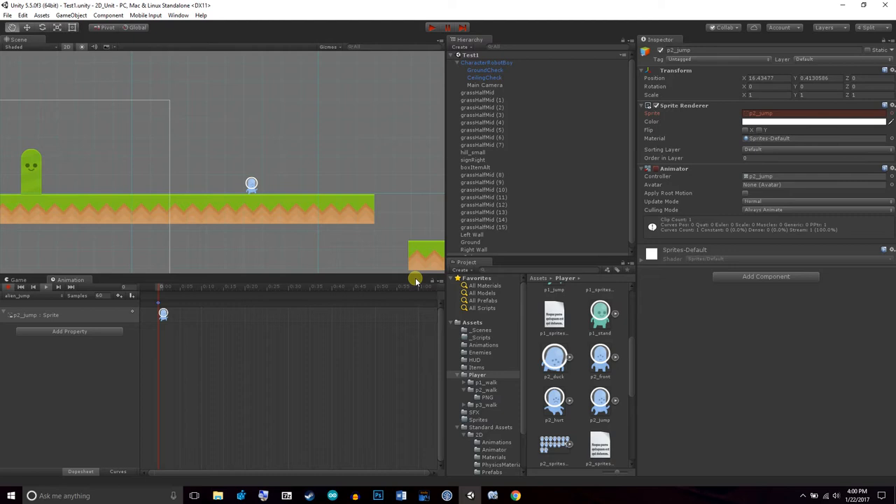
pyautogui.click(8, 288)
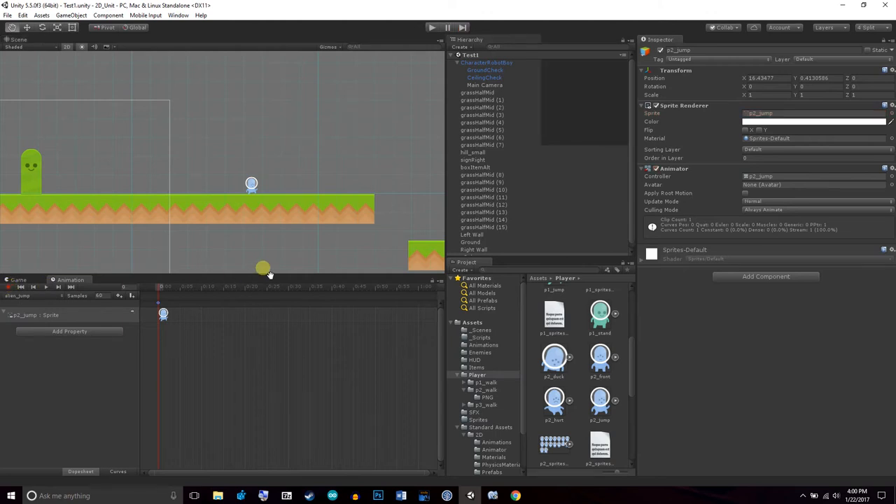
# Delete the p2_jump object from the scene hierarchy
pyautogui.click(527, 255)
pyautogui.rightClick(527, 255)
pyautogui.click(566, 304)
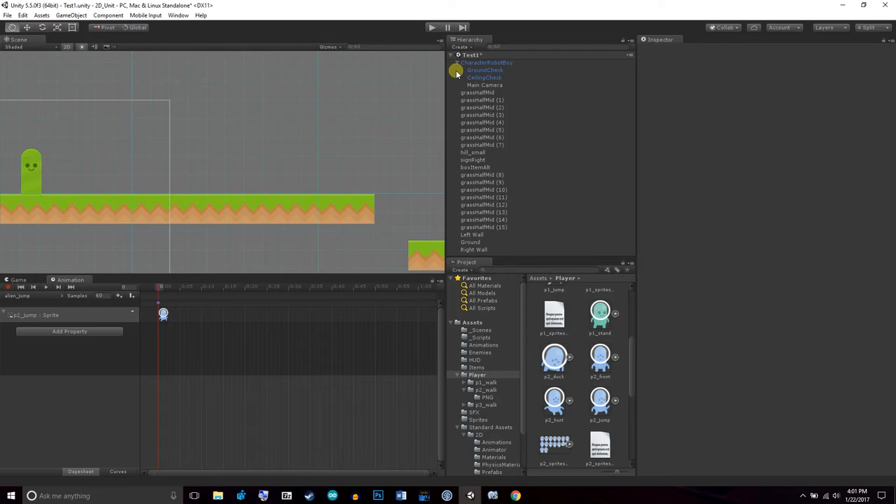
# Open the Animator window and display the state machine of the CharacterRobotBoy object
pyautogui.moveTo(228, 170); pyautogui.dragTo(415, 142)
pyautogui.moveTo(198, 178); pyautogui.dragTo(286, 186)
pyautogui.moveTo(197, 197); pyautogui.dragTo(302, 181)
pyautogui.scroll(1, 235, 219)
pyautogui.scroll(8, 240, 189)
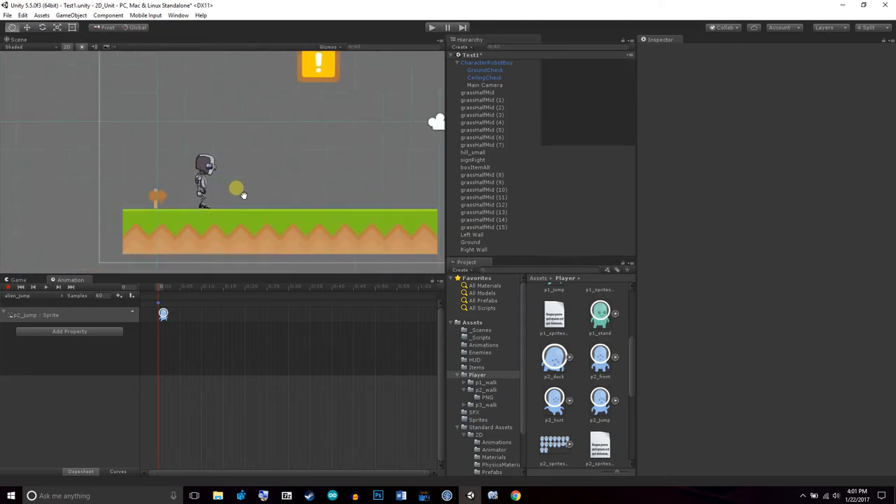
pyautogui.scroll(6, 242, 195)
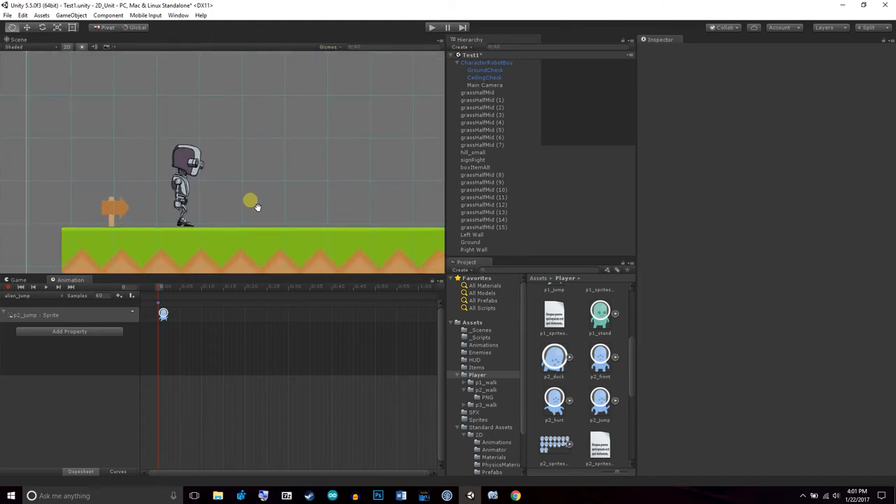
pyautogui.click(178, 17)
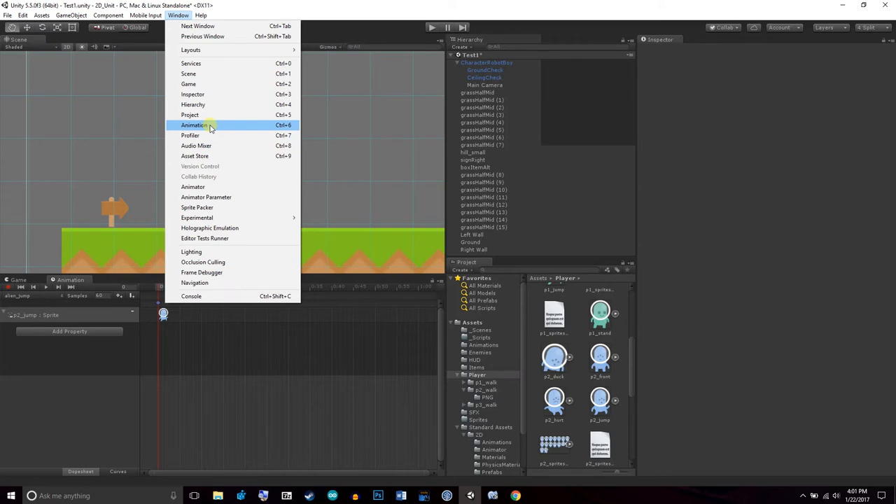
pyautogui.click(228, 188)
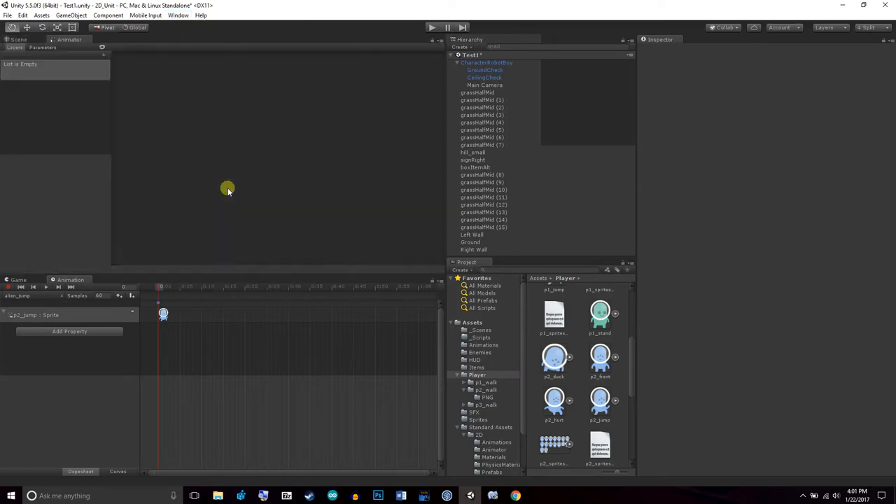
pyautogui.click(503, 63)
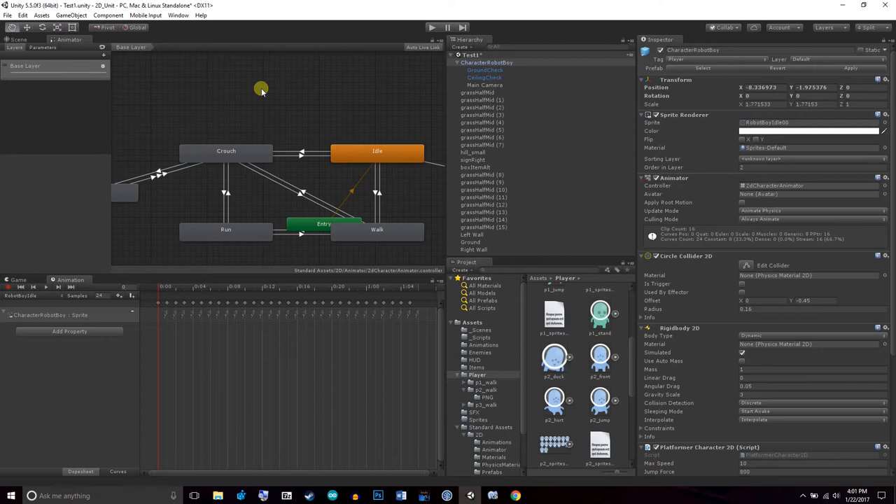
# Set the Idle state's motion to alien_idle, and assign the same clip again straight from the Animations folder
pyautogui.moveTo(287, 110); pyautogui.dragTo(353, 70, button='middle')
pyautogui.moveTo(362, 148); pyautogui.dragTo(178, 158, button='middle')
pyautogui.moveTo(322, 164); pyautogui.dragTo(424, 150, button='middle')
pyautogui.moveTo(362, 160); pyautogui.dragTo(314, 166, button='middle')
pyautogui.moveTo(380, 206); pyautogui.dragTo(416, 200, button='middle')
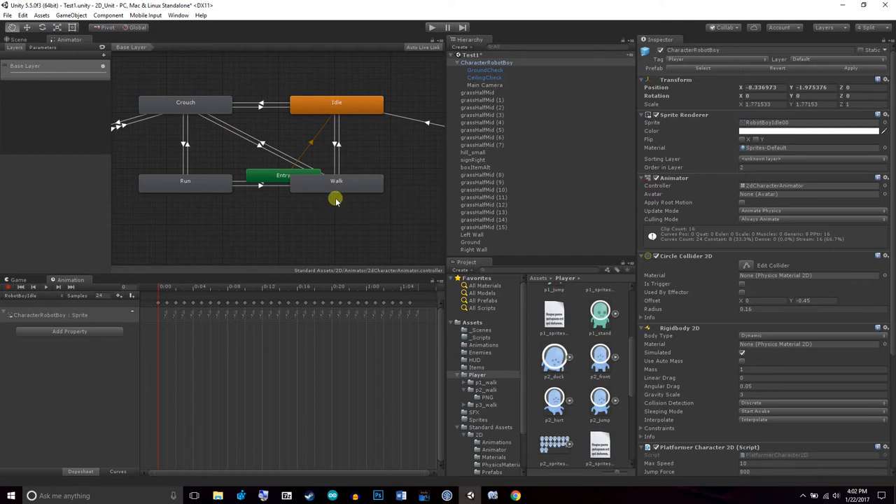
pyautogui.moveTo(374, 204); pyautogui.dragTo(357, 208, button='middle')
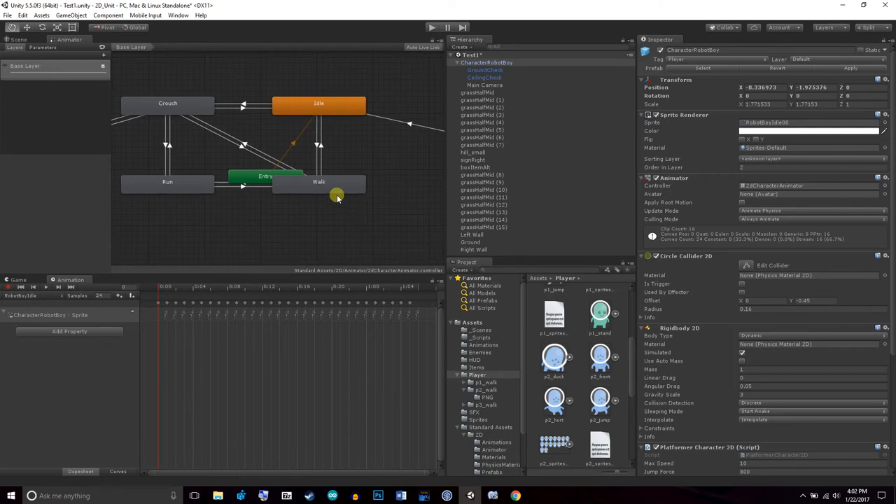
pyautogui.click(319, 108)
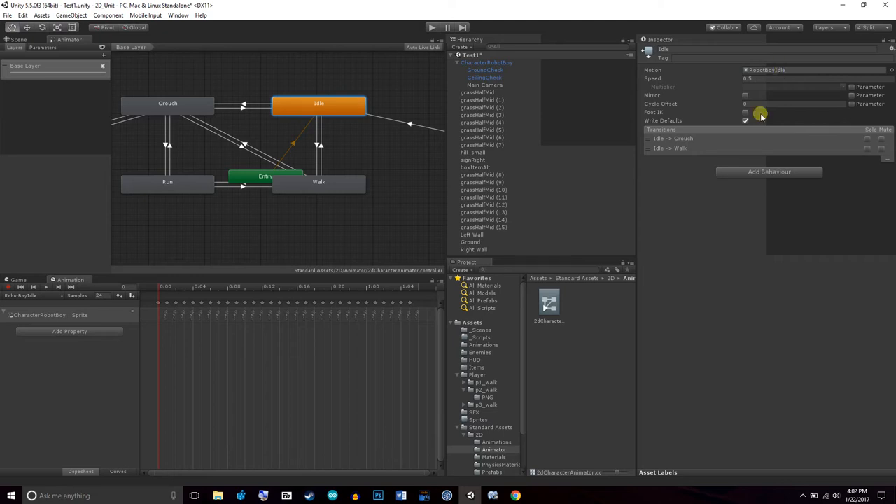
pyautogui.click(892, 70)
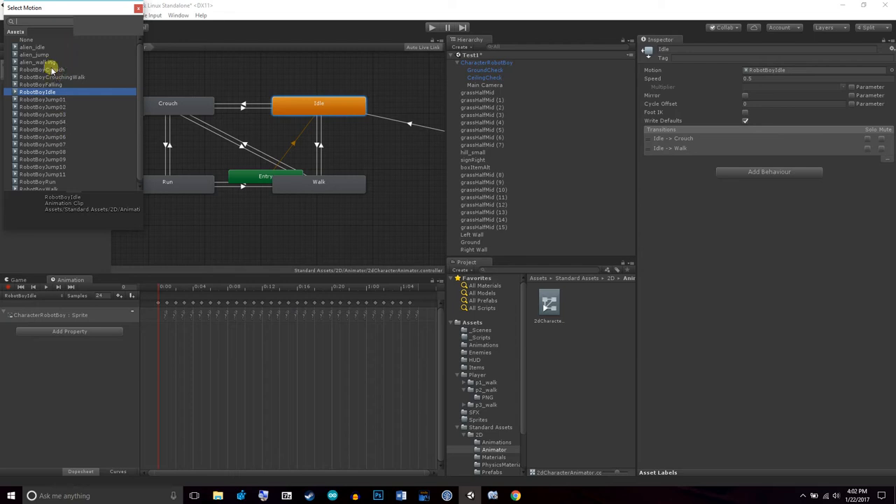
pyautogui.click(36, 47)
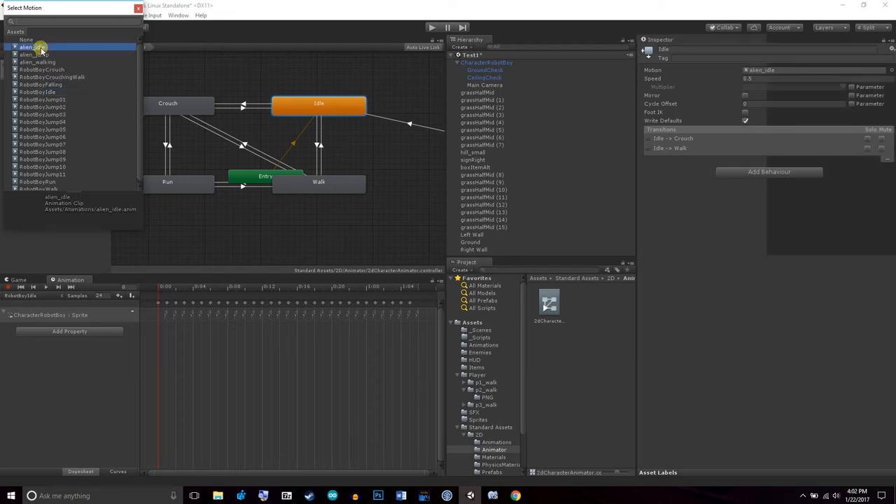
pyautogui.click(138, 8)
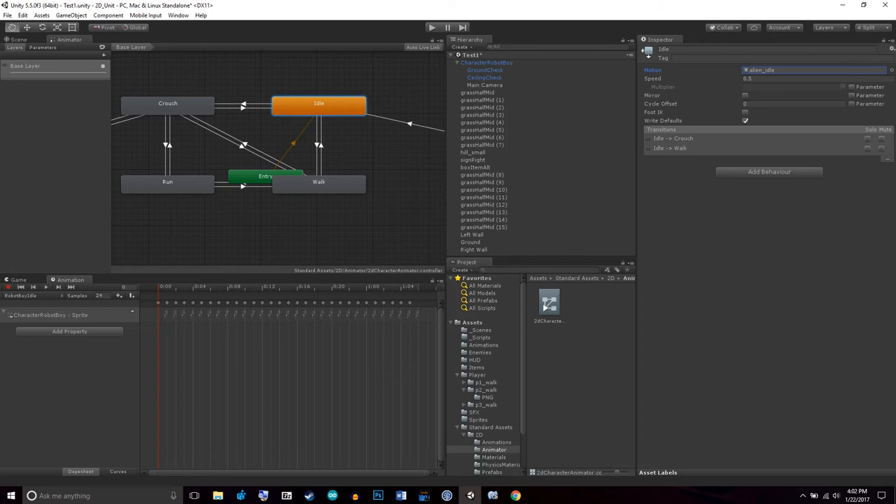
pyautogui.click(483, 345)
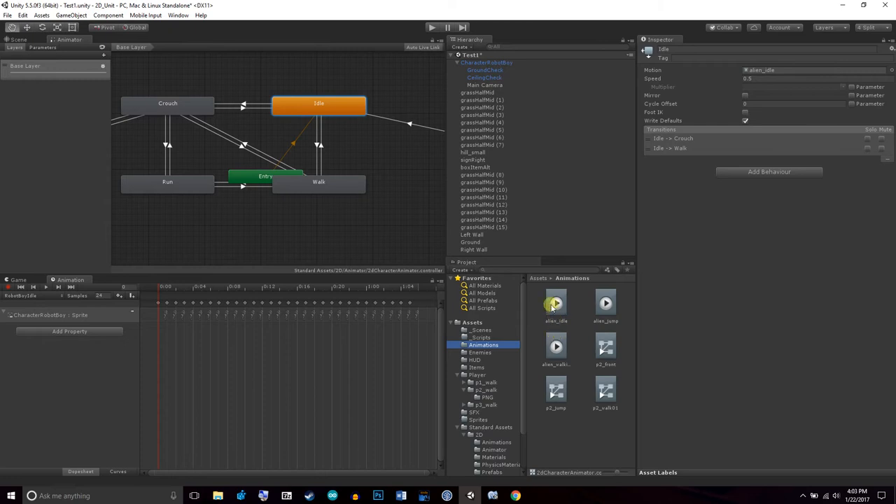
pyautogui.moveTo(556, 302); pyautogui.dragTo(767, 70)
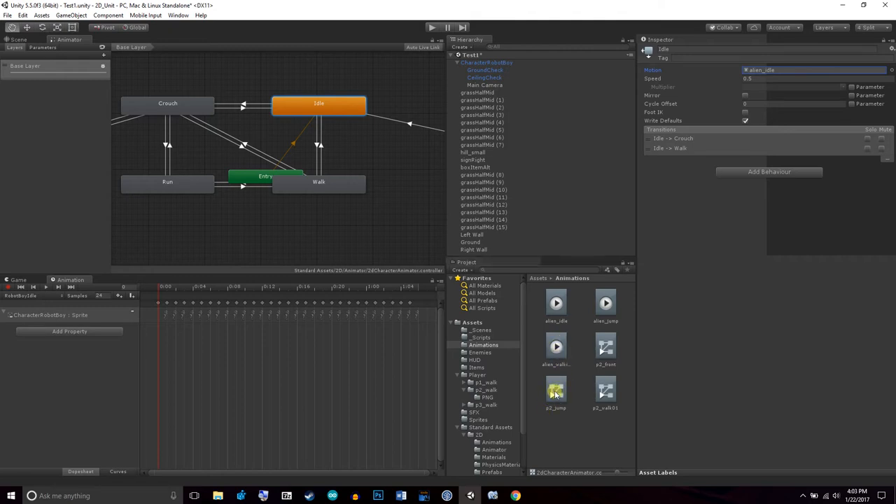
# Examine the alien_walking clip's keyframes and review the Idle and Walk states in the Animator graph
pyautogui.scroll(-2, 309, 206)
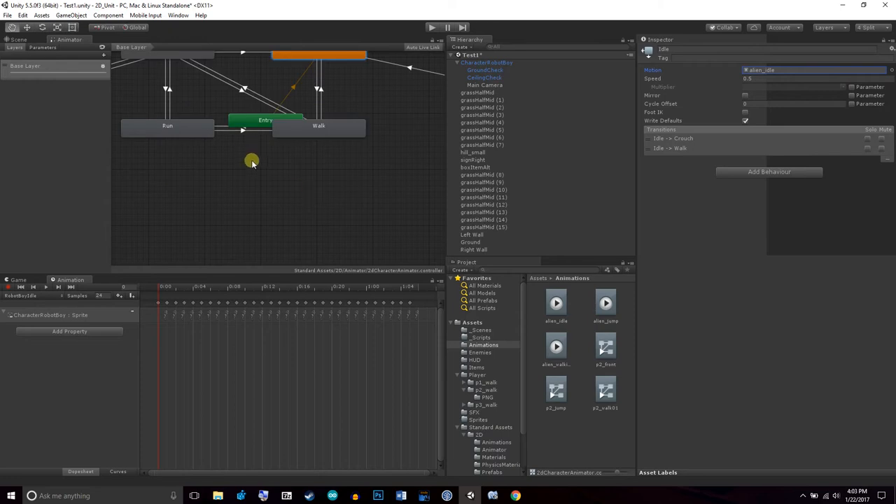
pyautogui.moveTo(252, 162); pyautogui.dragTo(301, 208, button='middle')
pyautogui.scroll(1, 301, 209)
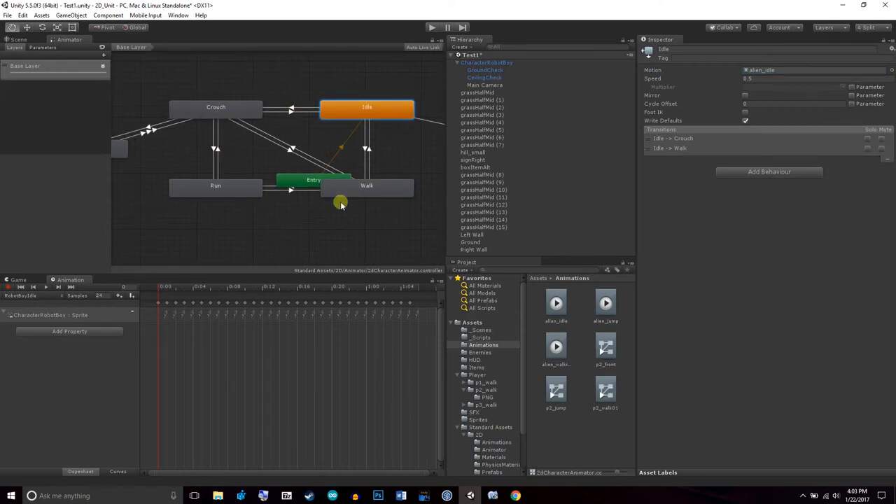
pyautogui.moveTo(355, 225); pyautogui.dragTo(349, 222, button='middle')
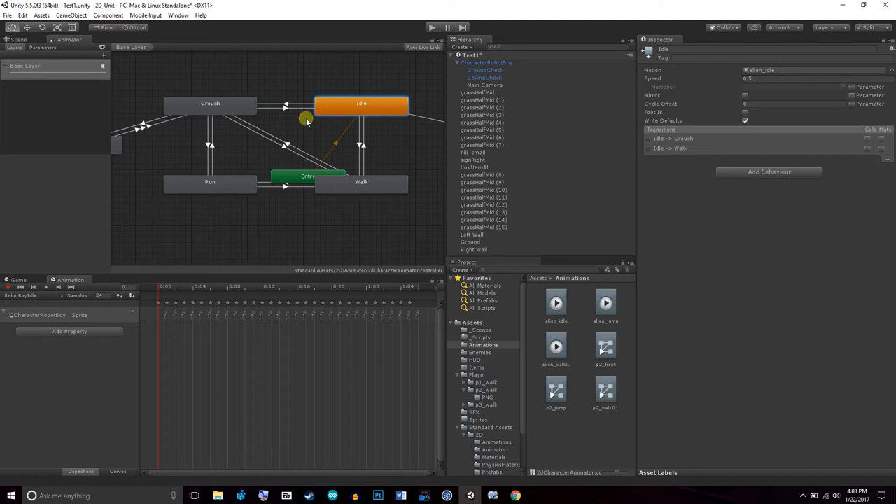
pyautogui.click(556, 346)
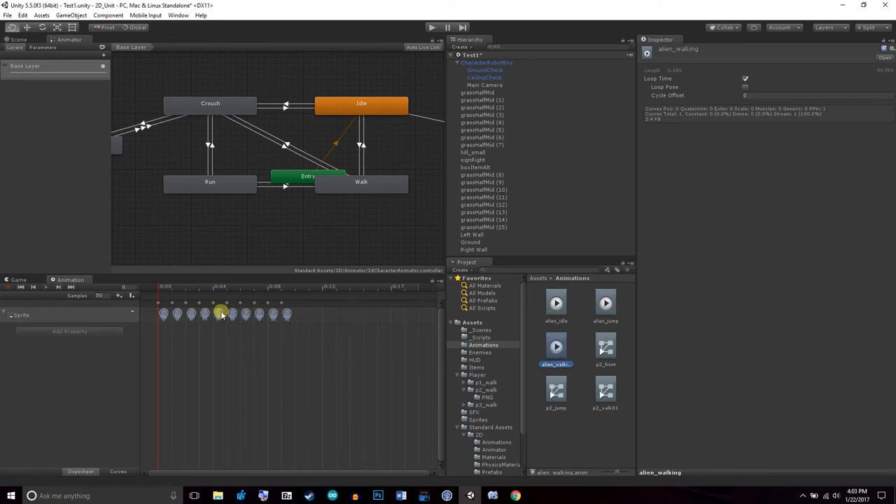
pyautogui.click(238, 188)
pyautogui.click(360, 105)
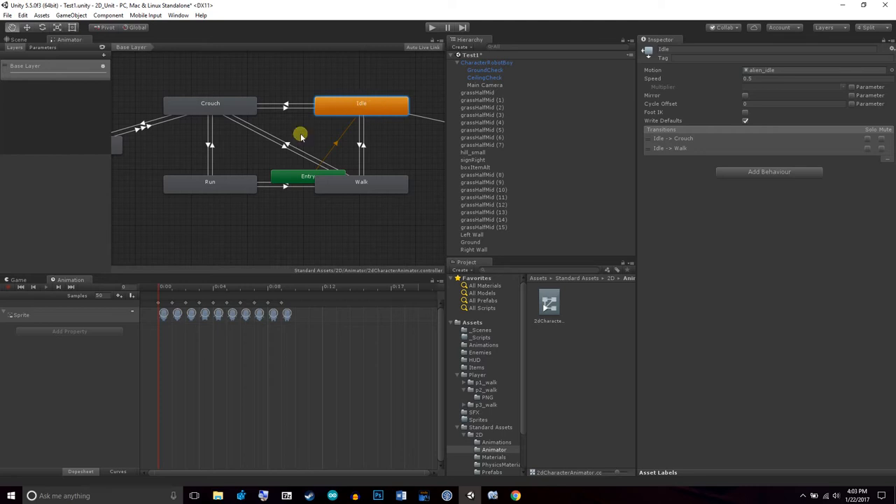
pyautogui.click(227, 190)
pyautogui.click(331, 185)
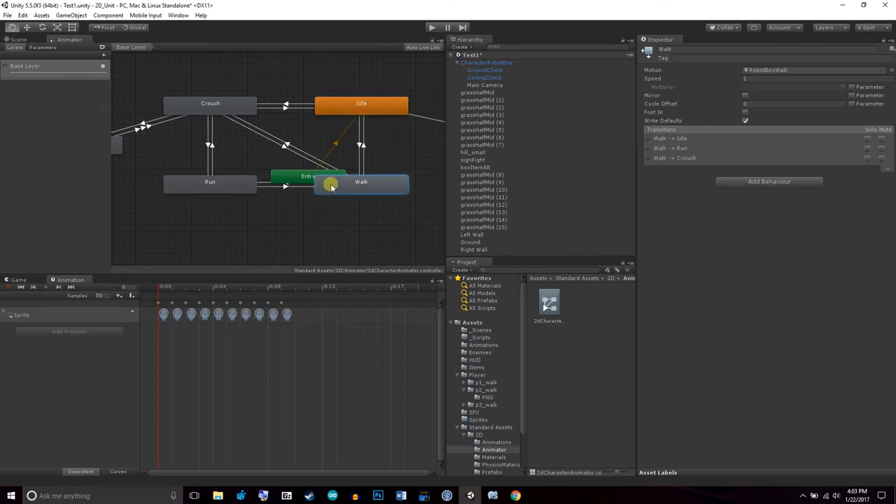
# Set the Run state's motion to the alien_walking clip
pyautogui.click(235, 185)
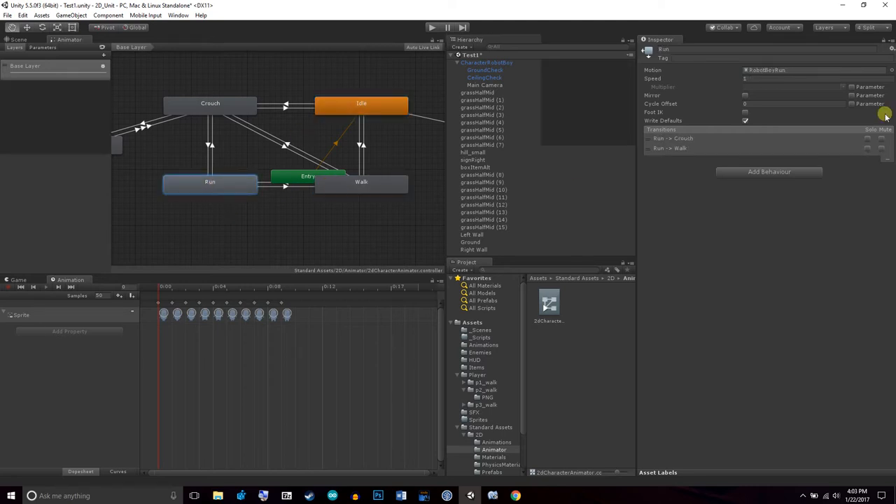
pyautogui.click(890, 71)
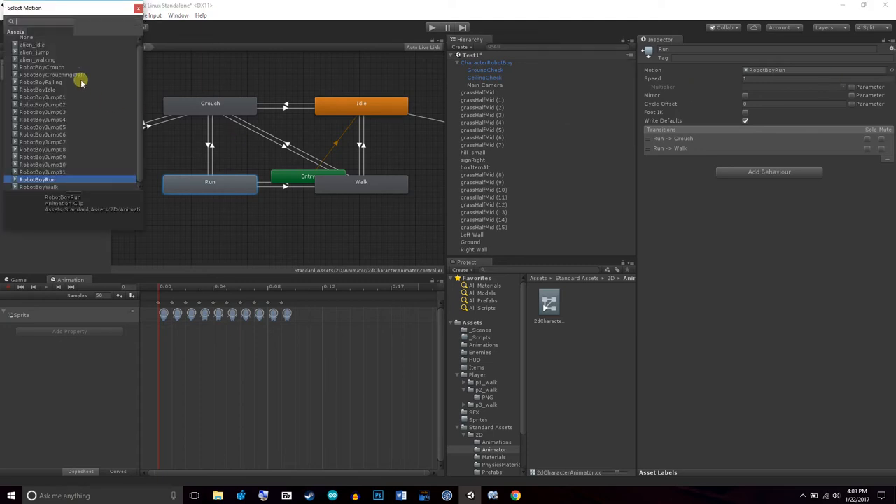
pyautogui.click(51, 62)
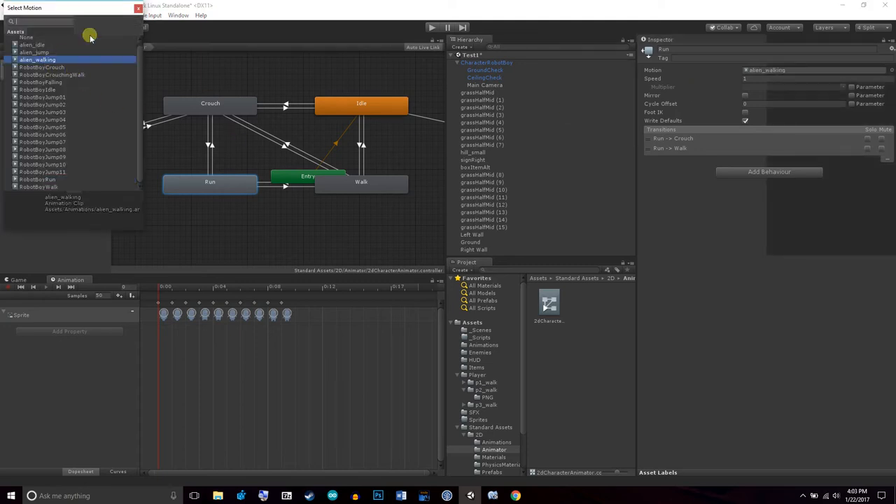
pyautogui.click(138, 8)
# Assign the alien_walking clip as the motion of the Walk state
pyautogui.click(371, 183)
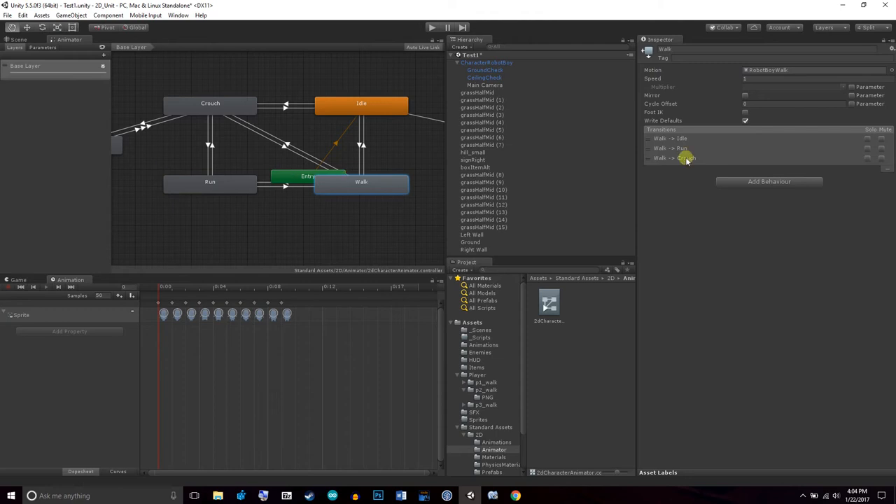
pyautogui.click(891, 71)
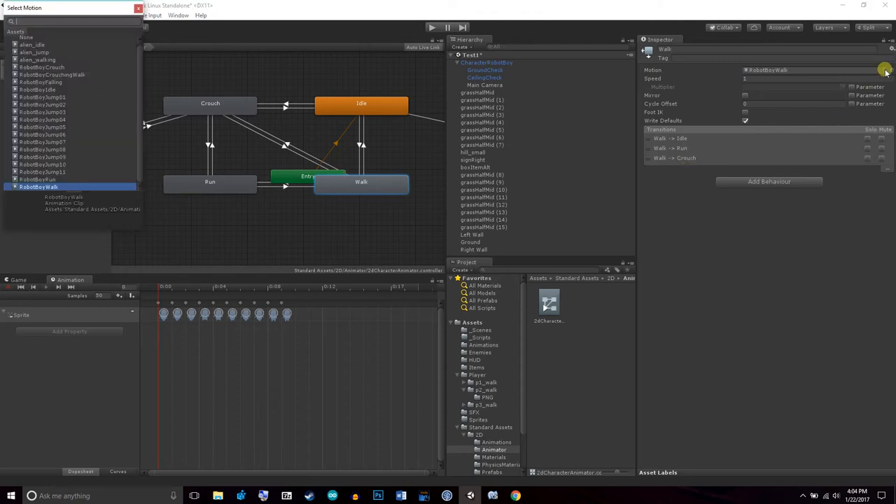
pyautogui.click(51, 61)
# Narrow the Animator's layer list and widen the graph area so more of the state machine fits on screen
pyautogui.moveTo(366, 206); pyautogui.dragTo(230, 210, button='middle')
pyautogui.moveTo(339, 191); pyautogui.dragTo(444, 186, button='middle')
pyautogui.moveTo(390, 228); pyautogui.dragTo(162, 229, button='middle')
pyautogui.moveTo(316, 208); pyautogui.dragTo(301, 223, button='middle')
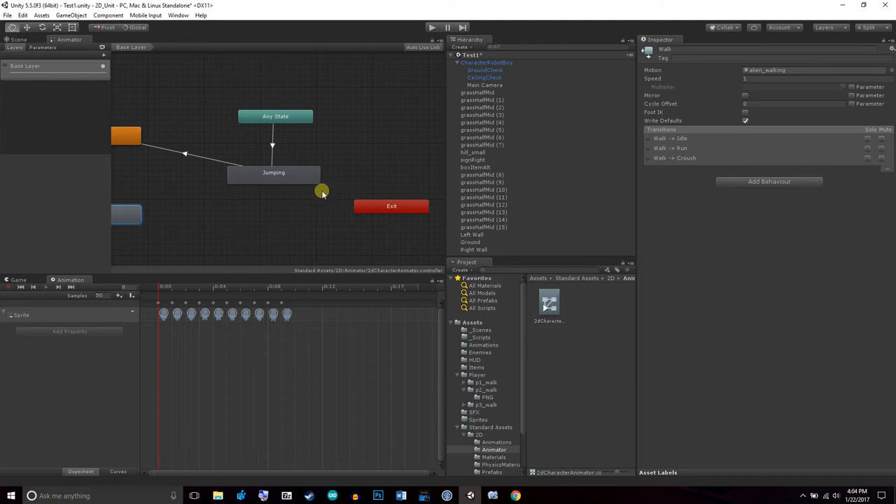
pyautogui.moveTo(112, 168); pyautogui.dragTo(16, 166)
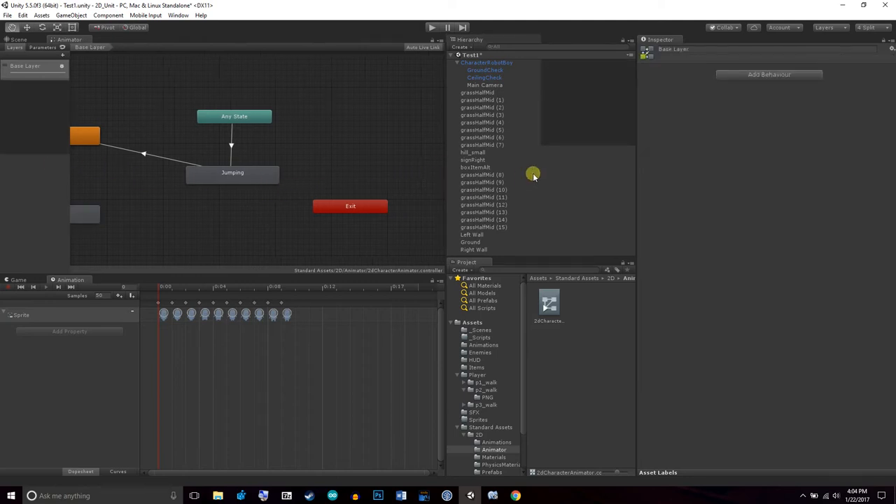
pyautogui.moveTo(446, 183); pyautogui.dragTo(465, 182)
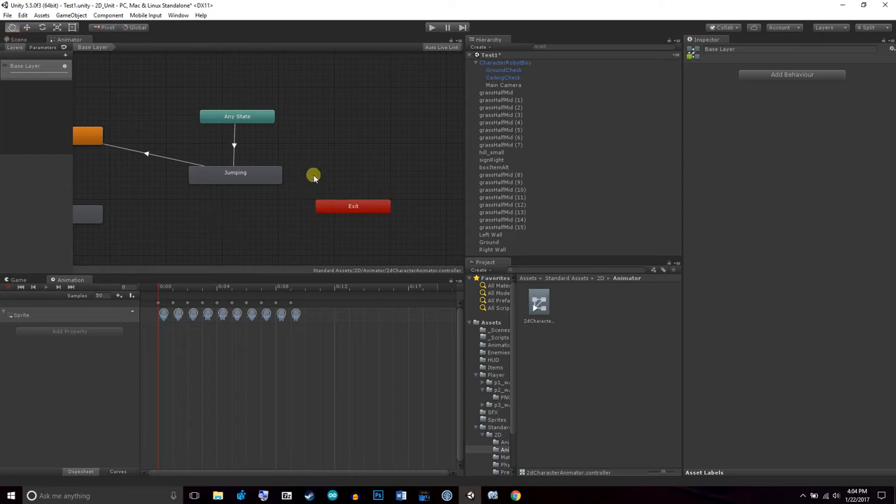
# Examine the Animator graph's states and transitions, from Crouch, Run, Idle and Walk across to Any State, Jumping and Exit
pyautogui.moveTo(280, 185); pyautogui.dragTo(442, 202, button='middle')
pyautogui.moveTo(326, 230); pyautogui.dragTo(450, 216, button='middle')
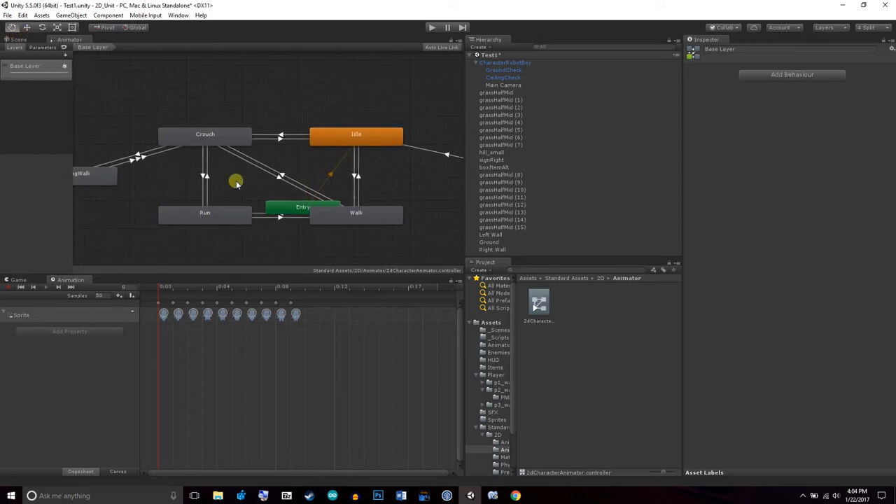
pyautogui.moveTo(242, 186); pyautogui.dragTo(199, 174, button='middle')
pyautogui.moveTo(360, 193); pyautogui.dragTo(177, 186, button='middle')
pyautogui.moveTo(329, 204); pyautogui.dragTo(273, 226, button='middle')
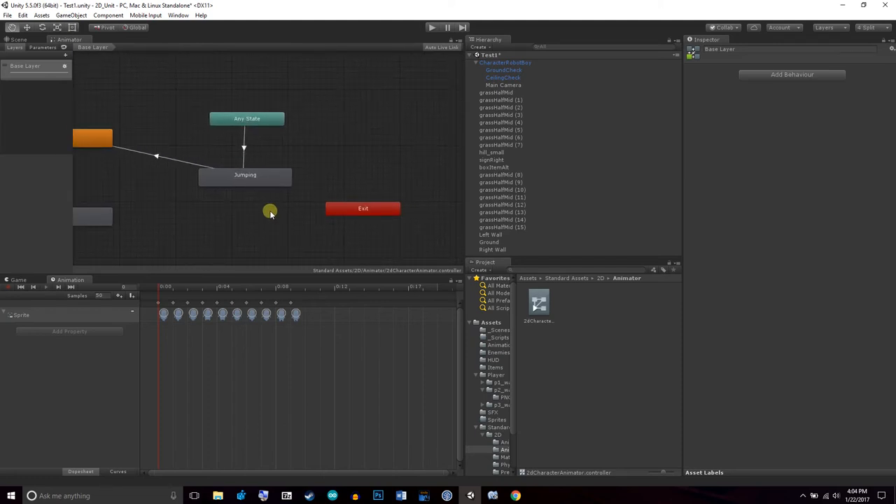
pyautogui.moveTo(288, 210); pyautogui.dragTo(309, 211, button='middle')
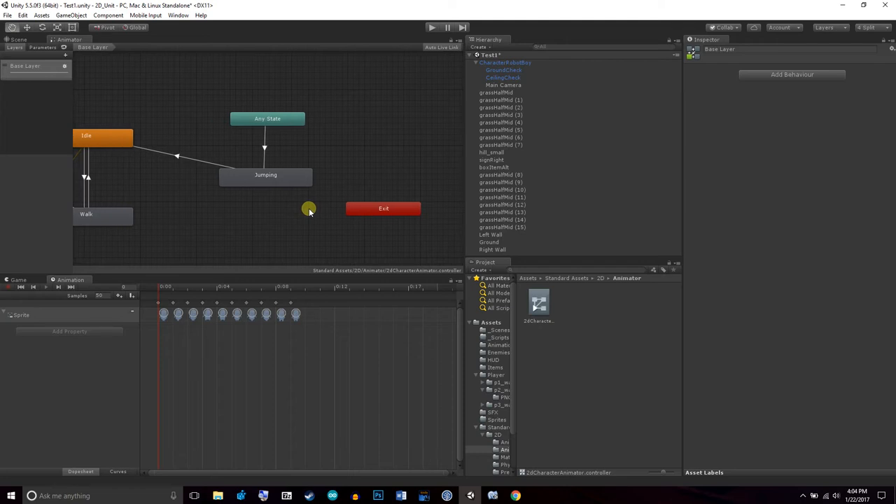
pyautogui.moveTo(236, 194); pyautogui.dragTo(367, 209, button='middle')
pyautogui.moveTo(199, 207); pyautogui.dragTo(245, 181, button='middle')
pyautogui.moveTo(348, 226); pyautogui.dragTo(186, 232, button='middle')
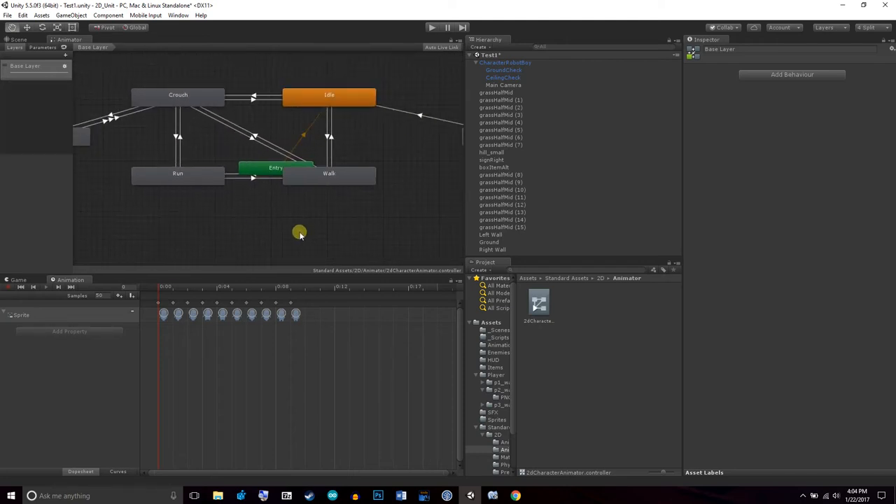
pyautogui.moveTo(300, 235); pyautogui.dragTo(173, 236, button='middle')
pyautogui.moveTo(358, 214)
pyautogui.mouseDown(button='middle')
pyautogui.moveTo(229, 217)
pyautogui.moveTo(359, 214)
pyautogui.mouseUp(button='middle')
pyautogui.moveTo(155, 194); pyautogui.dragTo(306, 215, button='middle')
pyautogui.moveTo(146, 216); pyautogui.dragTo(297, 176, button='middle')
pyautogui.moveTo(380, 198); pyautogui.dragTo(243, 213, button='middle')
pyautogui.moveTo(366, 208); pyautogui.dragTo(240, 191, button='middle')
pyautogui.moveTo(238, 106); pyautogui.dragTo(296, 175, button='middle')
# Set the Jumping state's motion to the alien_jump clip
pyautogui.click(277, 174)
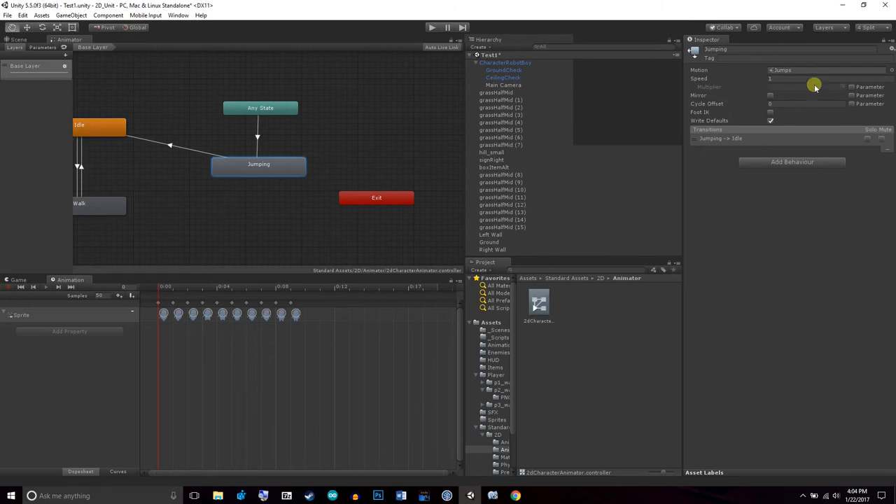
pyautogui.click(891, 71)
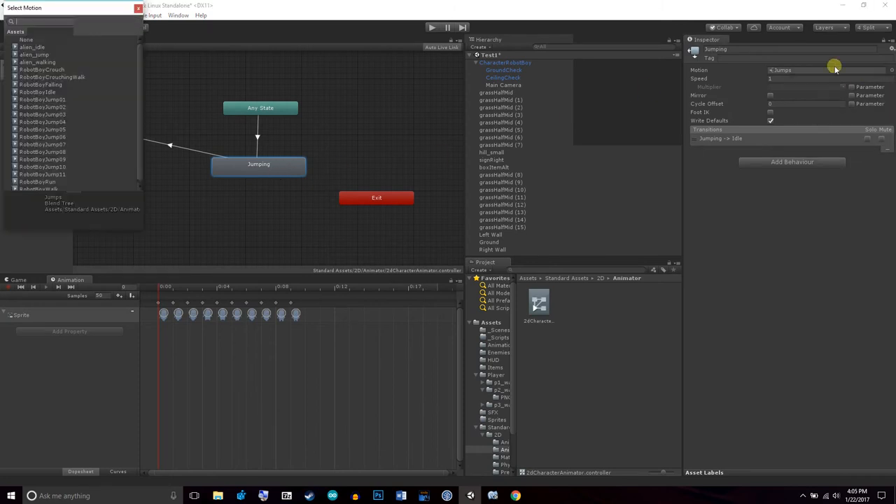
pyautogui.click(45, 55)
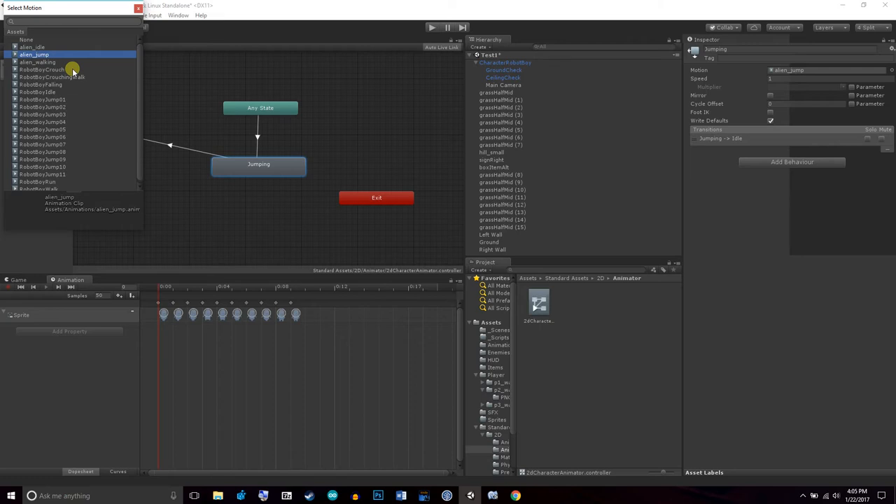
pyautogui.click(138, 11)
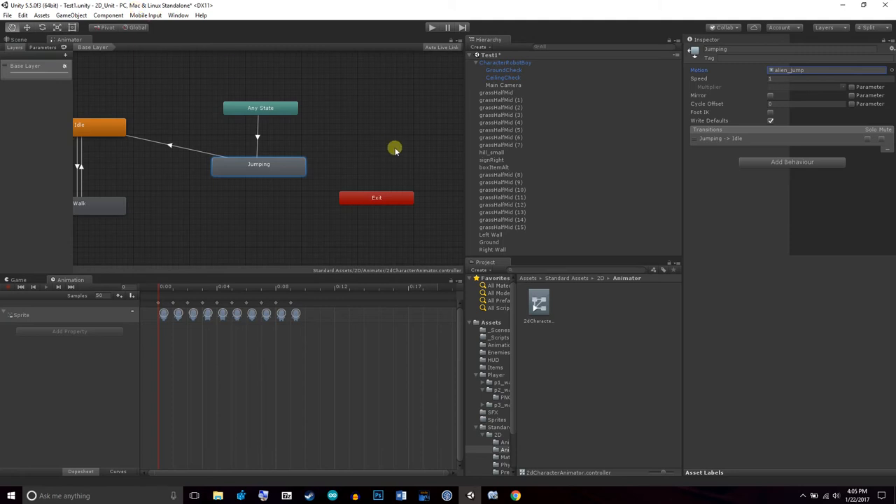
# Show the Scene view together with the Game view, save the scene and start playing it
pyautogui.moveTo(189, 205); pyautogui.dragTo(380, 210, button='middle')
pyautogui.moveTo(319, 232); pyautogui.dragTo(369, 222, button='middle')
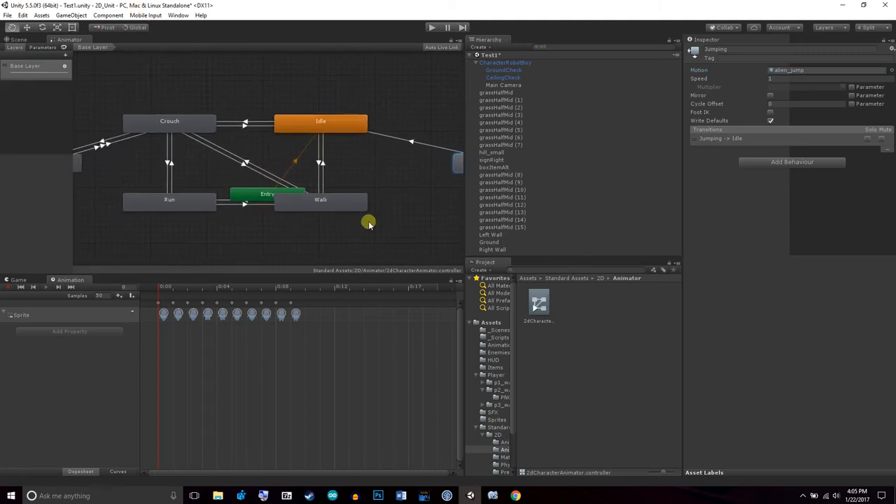
pyautogui.click(14, 40)
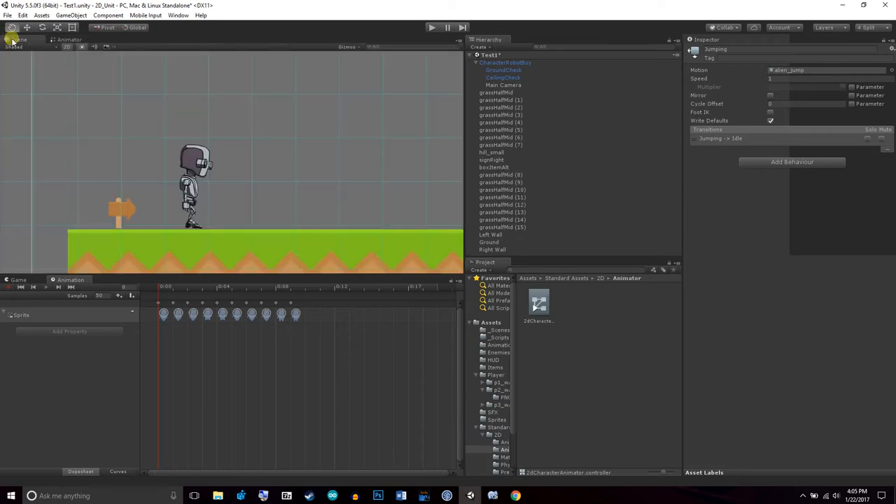
pyautogui.click(17, 281)
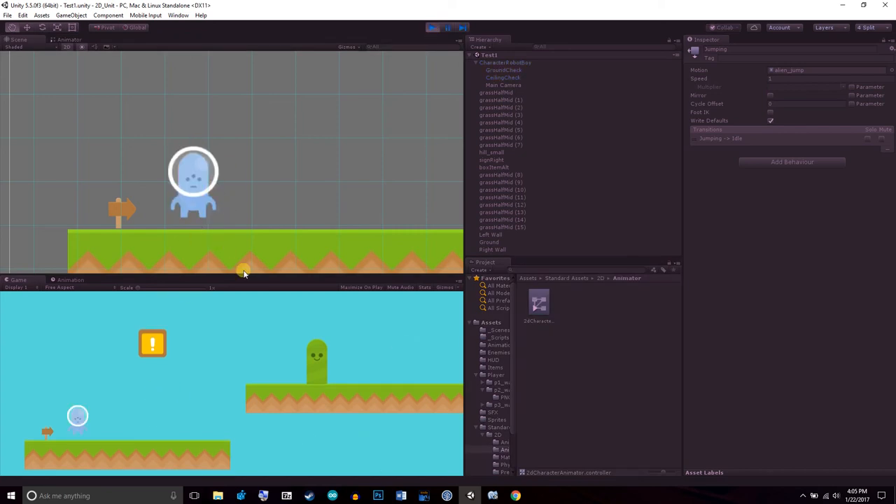
# Playtest the alien by walking it both ways and jumping across the platforms to check its idle, walking and jumping animations
pyautogui.press('Right')
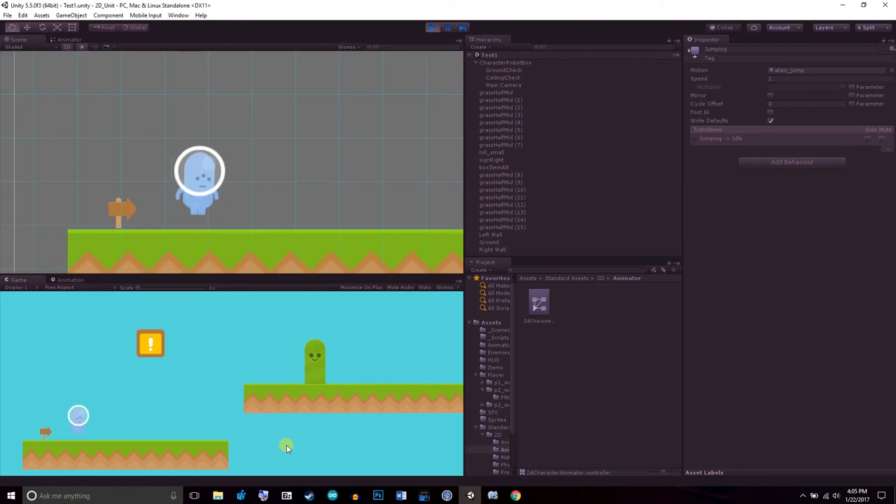
pyautogui.press('Left')
pyautogui.press('Right')
pyautogui.press('space')
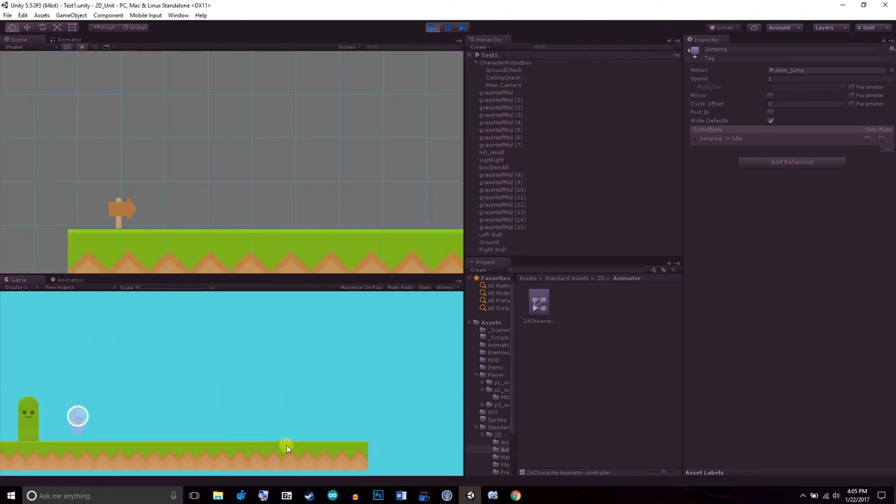
pyautogui.press('Left')
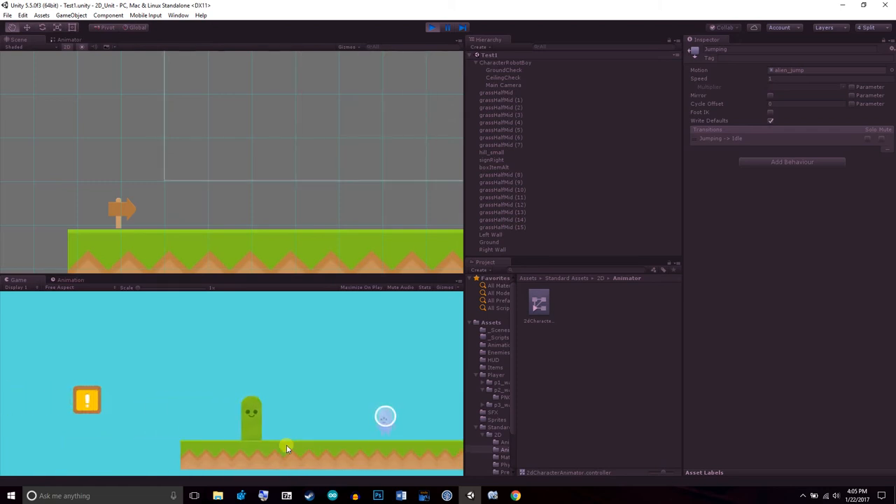
pyautogui.press('space')
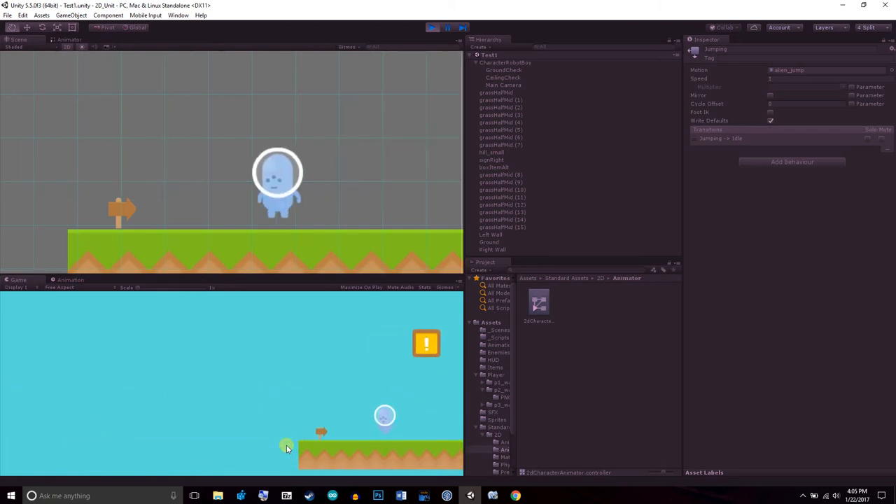
pyautogui.press('Right')
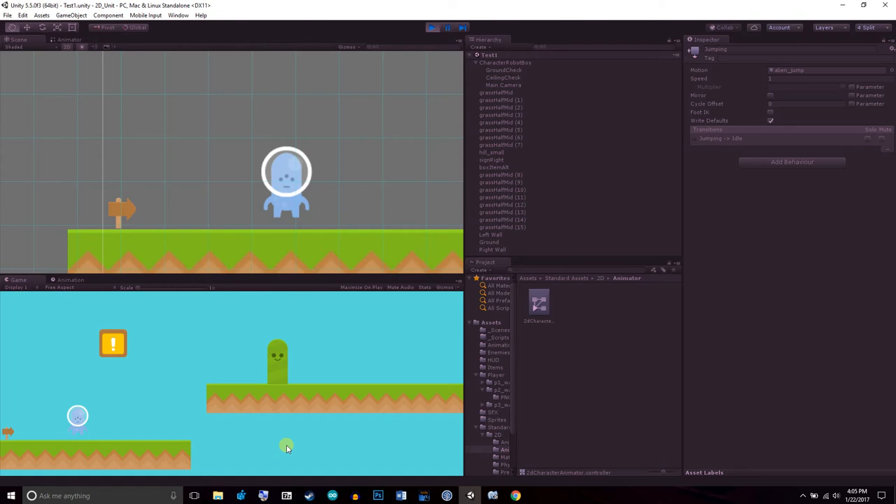
pyautogui.press('Left')
pyautogui.press('Right')
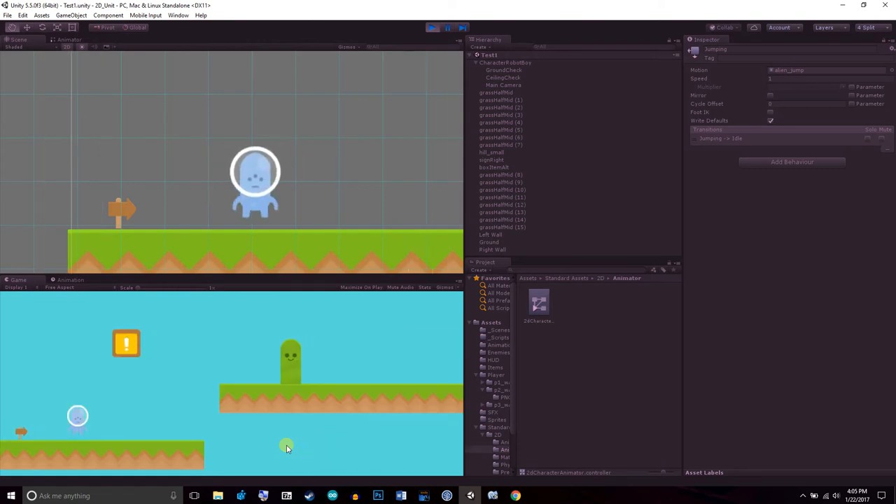
pyautogui.press('space')
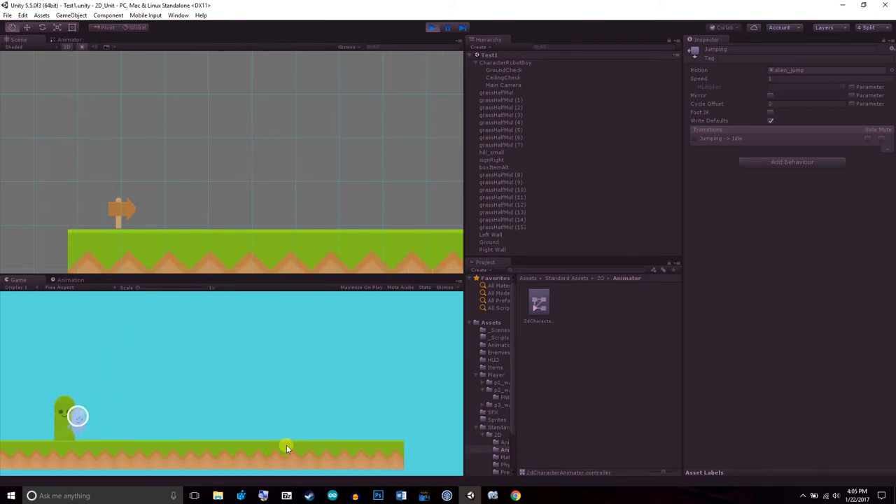
pyautogui.press('Left')
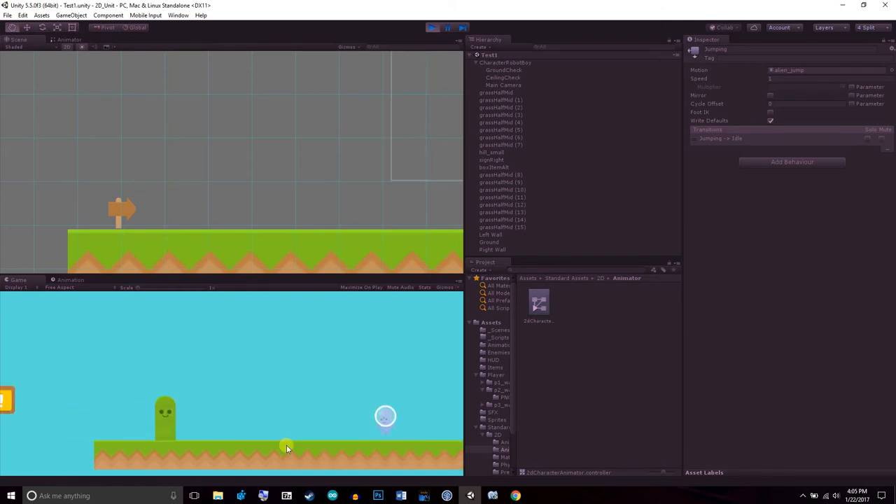
pyautogui.press('space')
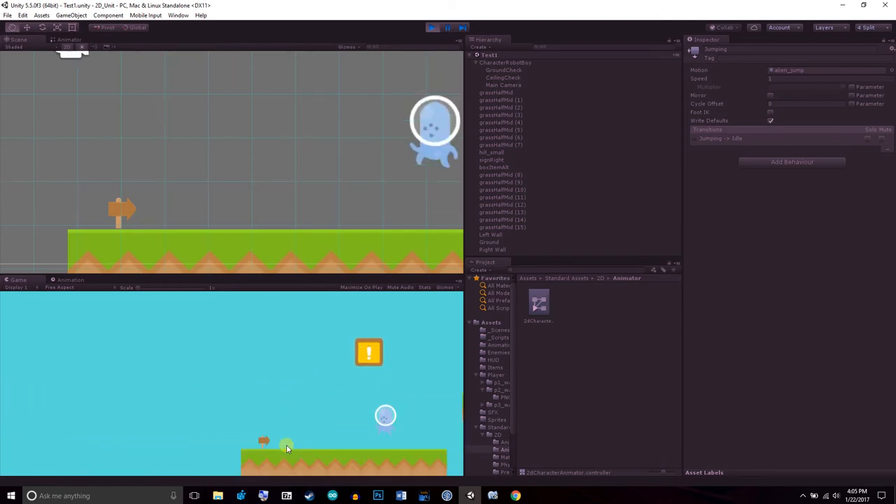
pyautogui.press('Right')
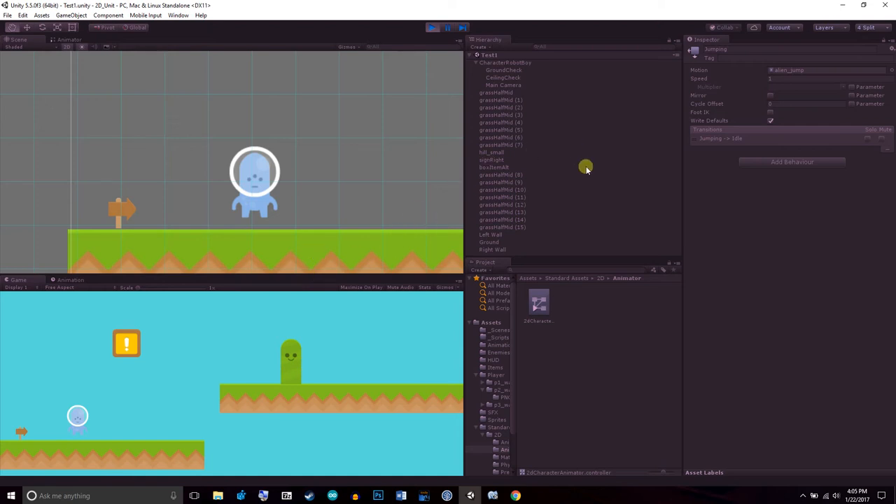
# Try a Circle Collider 2D radius of 0.0001 on CharacterRobotBoy during play, and stop the game
pyautogui.click(514, 63)
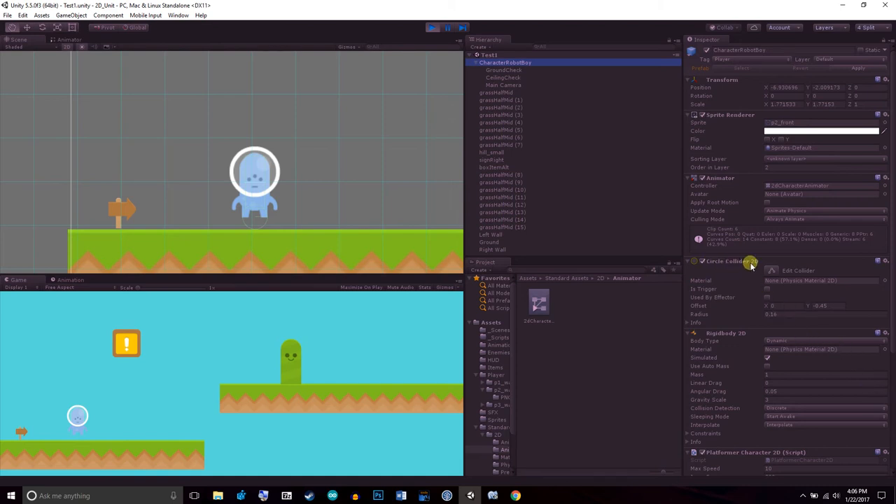
pyautogui.scroll(4, 260, 234)
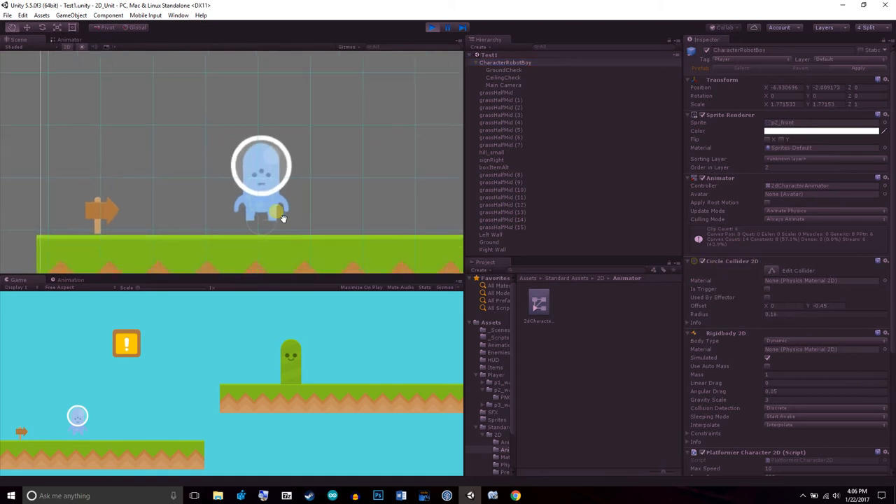
pyautogui.scroll(3, 280, 233)
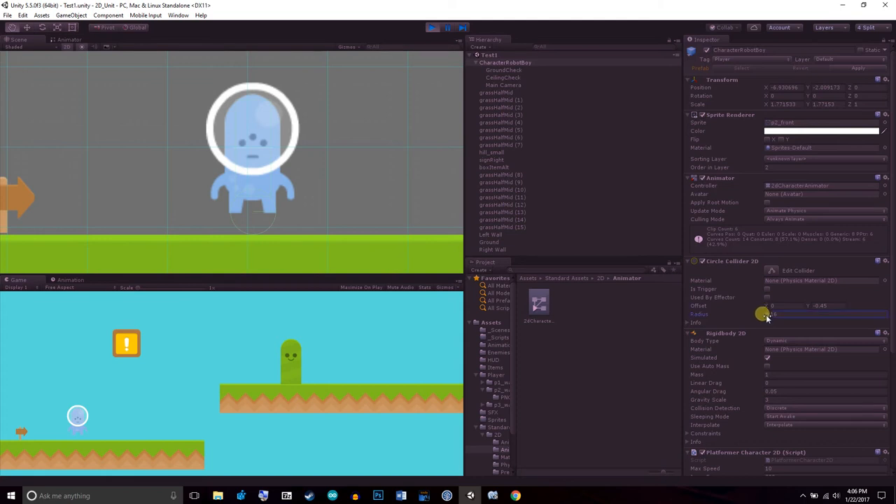
pyautogui.moveTo(765, 316); pyautogui.dragTo(762, 317)
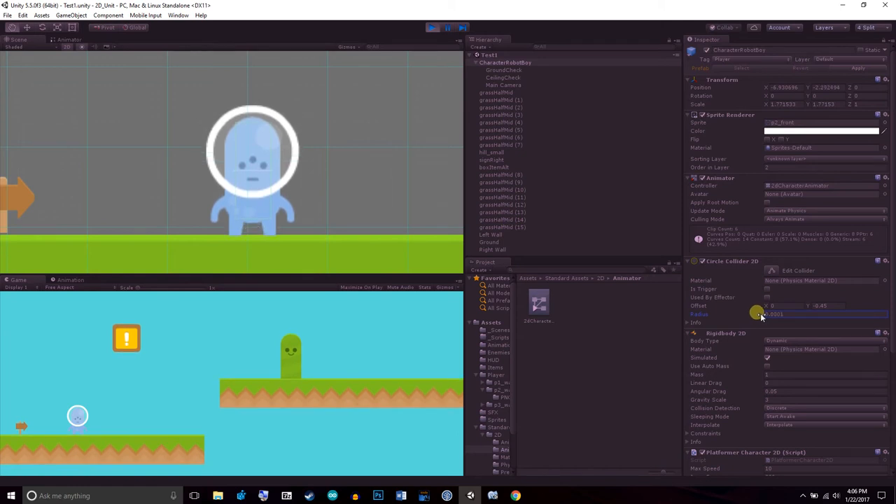
pyautogui.moveTo(762, 317); pyautogui.dragTo(762, 316)
pyautogui.click(437, 30)
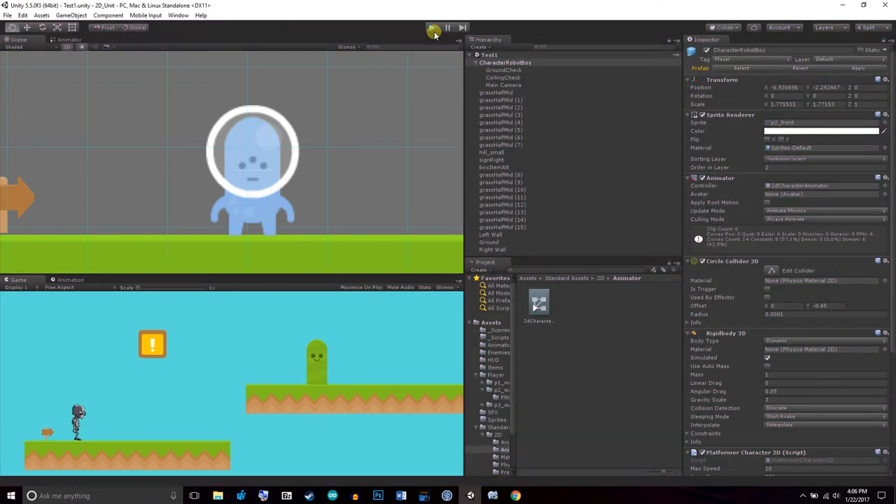
# Set CharacterRobotBoy's Circle Collider 2D radius to 0.0001 outside play mode and save the scene
pyautogui.click(794, 315)
pyautogui.press('BackSpace')
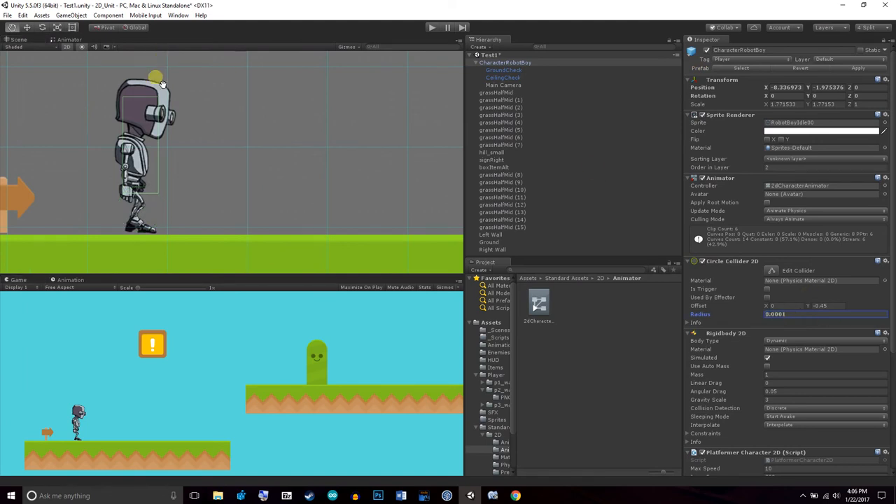
pyautogui.hotkey('ctrl', 's')
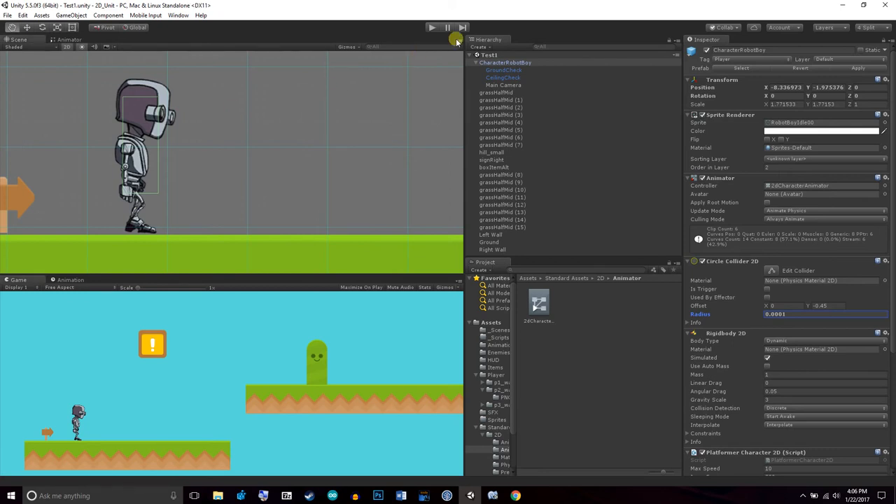
# Play the scene, walk the alien back and forth to check how it stands on the ground, and stop the game
pyautogui.click(432, 28)
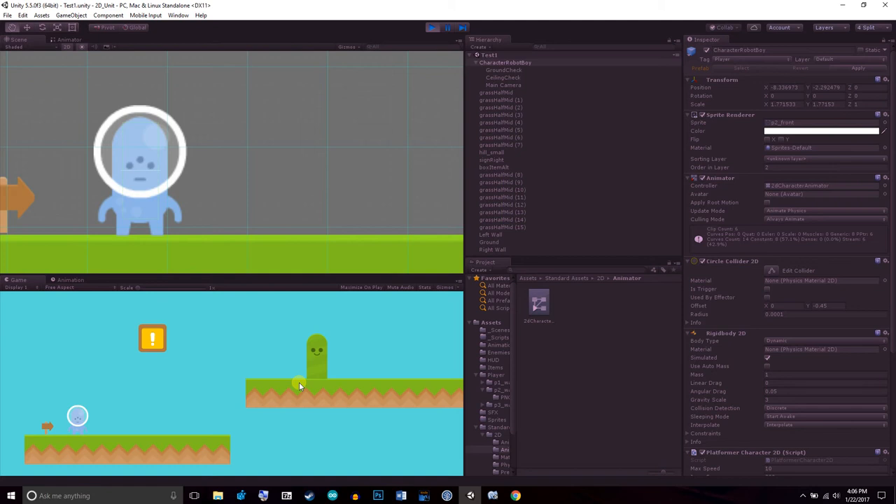
pyautogui.press('Right')
pyautogui.press('Left')
pyautogui.press('Right')
pyautogui.press('Left')
pyautogui.press('Right')
pyautogui.press('Left')
pyautogui.press('Right')
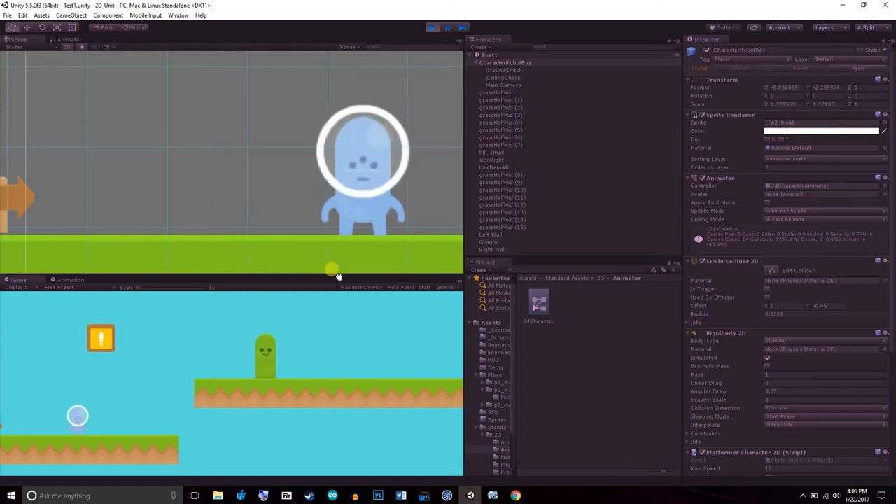
pyautogui.click(432, 28)
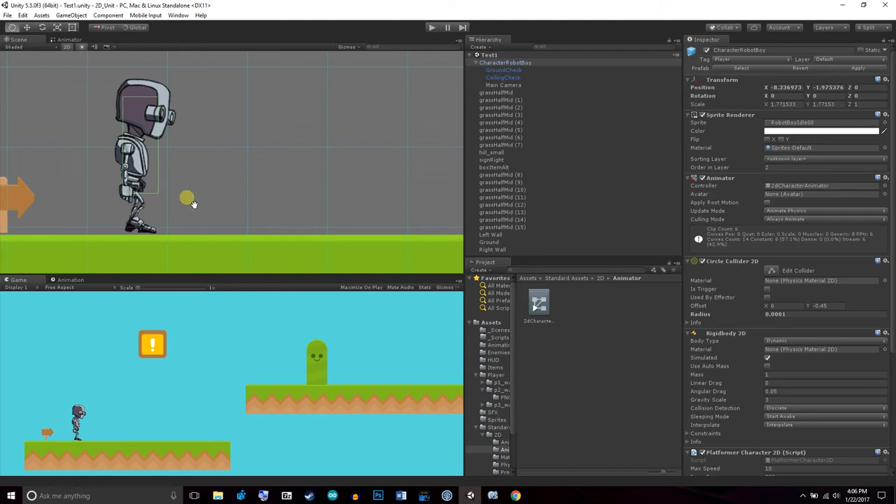
# Play the scene to check how the alien drops onto the ground from its starting position, and stop the game
pyautogui.click(27, 28)
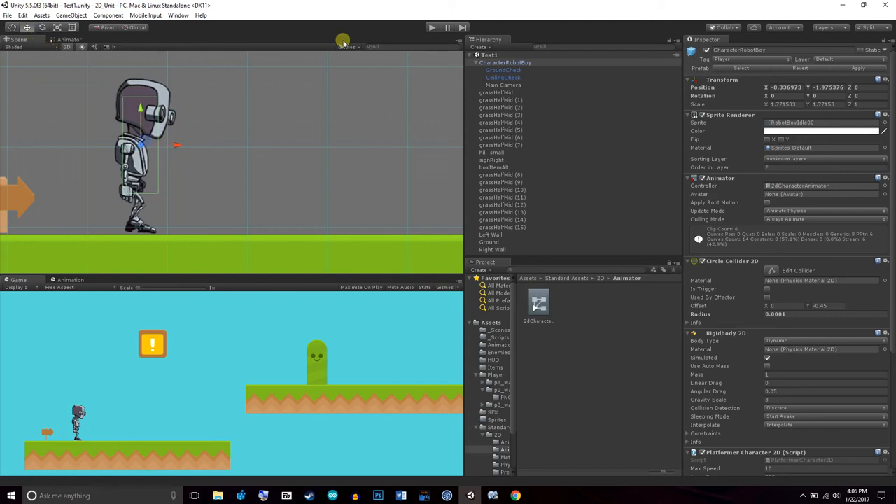
pyautogui.click(433, 28)
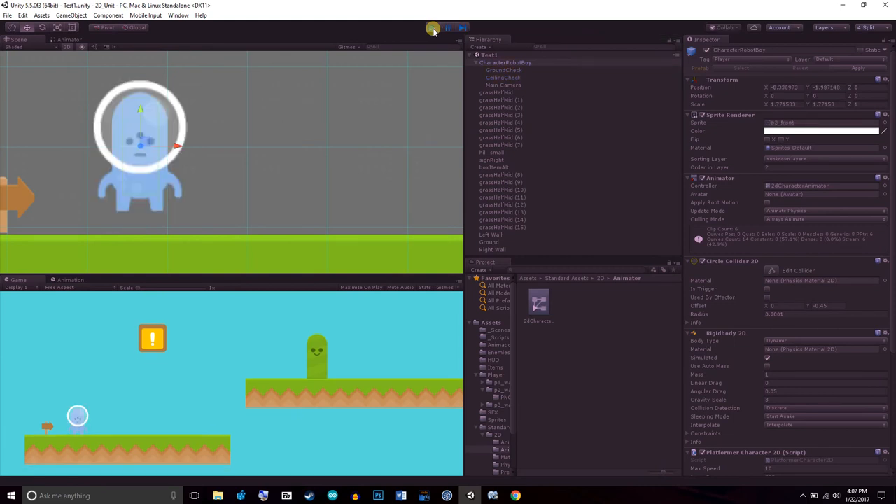
pyautogui.click(433, 29)
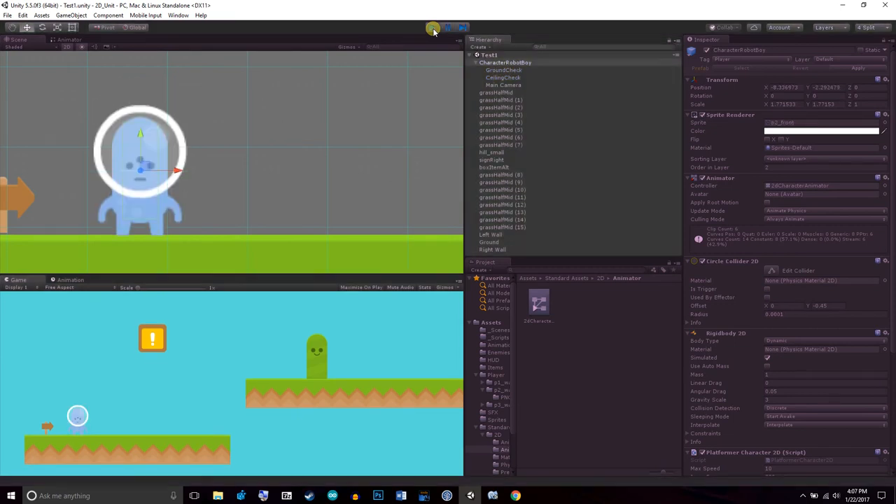
# Try lowering CharacterRobotBoy into the ground to a Y position of -2.479
pyautogui.scroll(3, 168, 189)
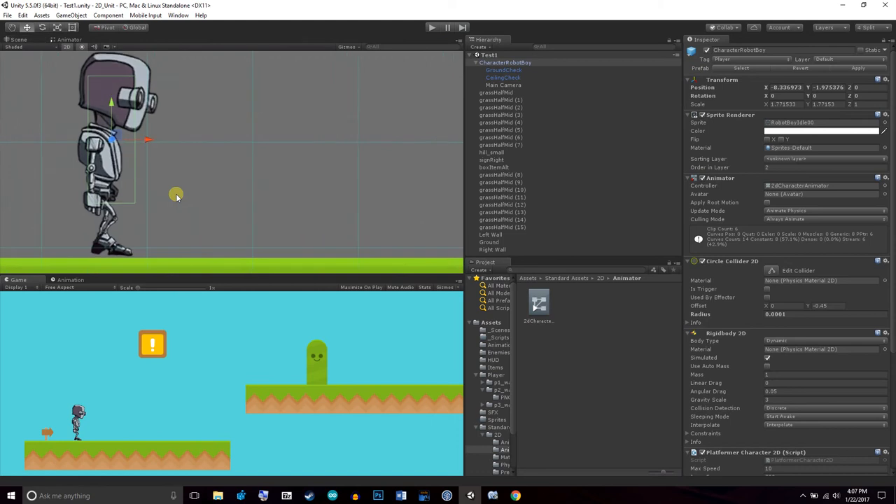
pyautogui.click(12, 28)
pyautogui.moveTo(244, 206); pyautogui.dragTo(359, 191)
pyautogui.scroll(-5, 338, 200)
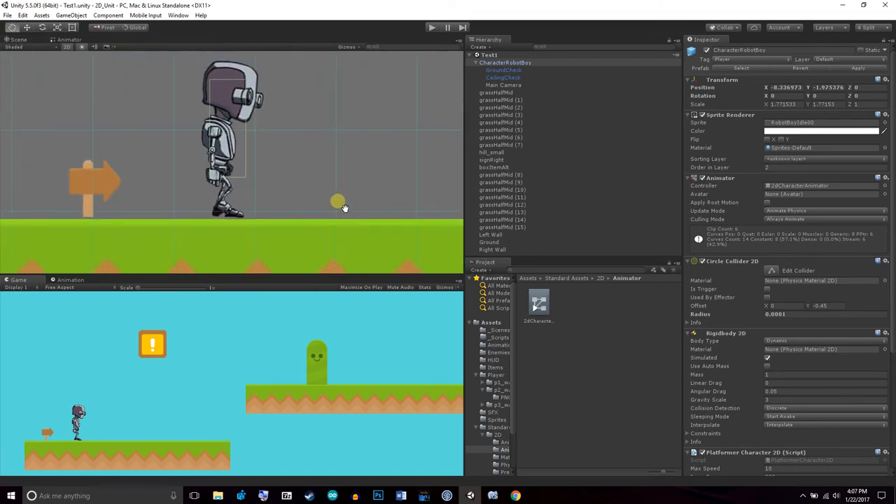
pyautogui.click(27, 28)
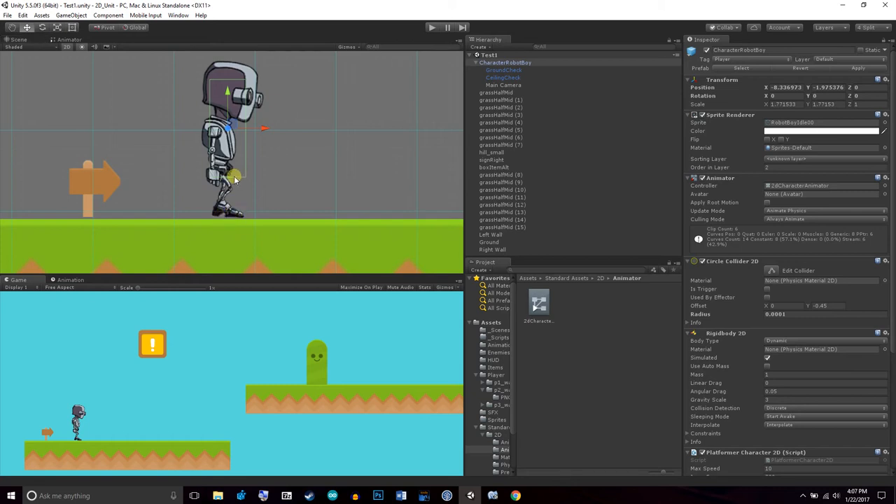
pyautogui.moveTo(225, 95); pyautogui.dragTo(234, 137)
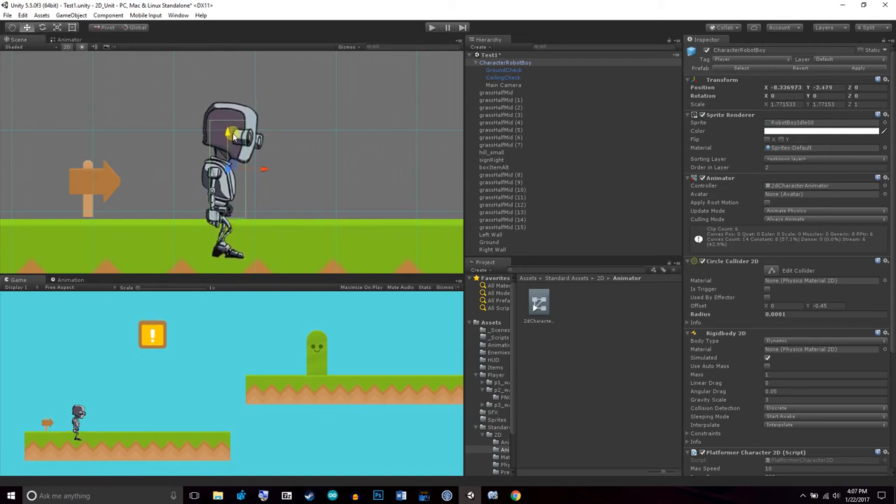
# Play the scene to test the lowered character, stop the game and undo the move
pyautogui.click(431, 28)
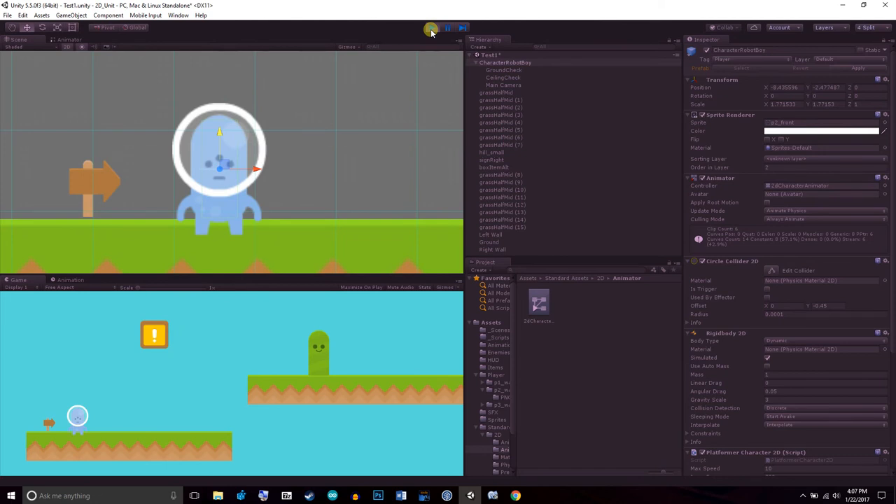
pyautogui.click(431, 29)
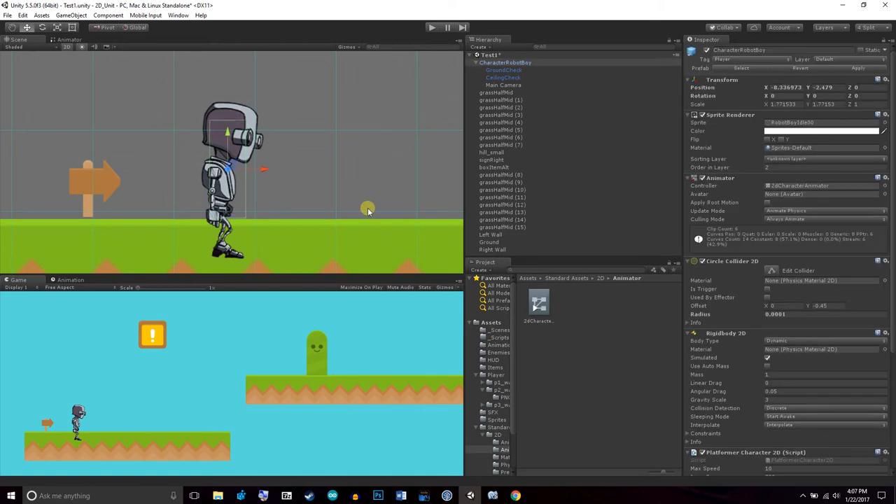
pyautogui.hotkey('ctrl', 'z')
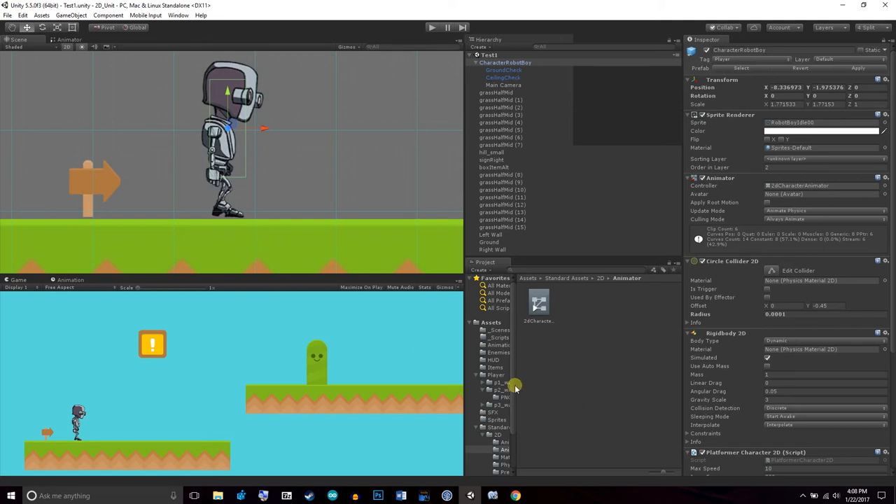
# Widen the project's folder list and look through the Items and HUD asset folders
pyautogui.moveTo(520, 387); pyautogui.dragTo(546, 387)
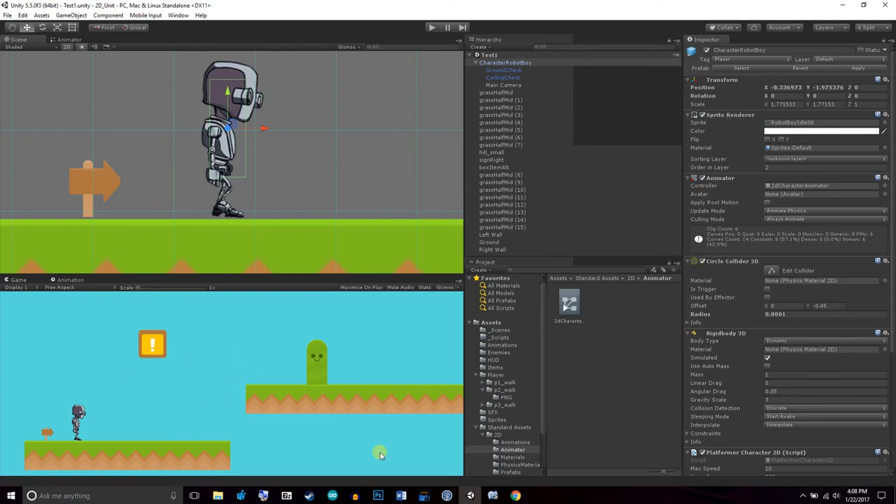
pyautogui.scroll(-3, 523, 416)
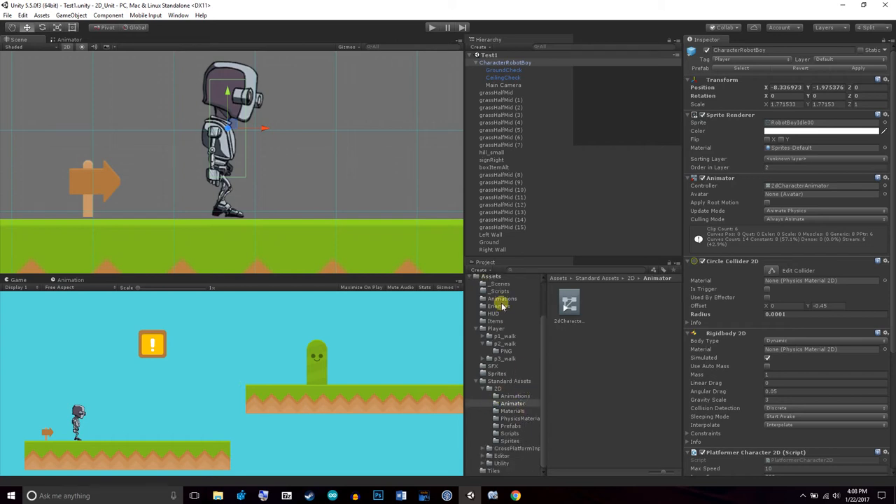
pyautogui.scroll(2, 503, 317)
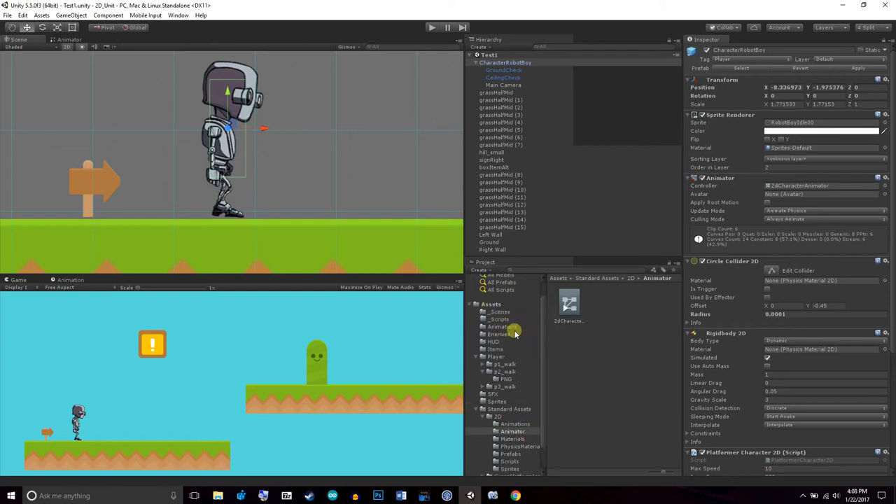
pyautogui.click(501, 348)
pyautogui.click(502, 342)
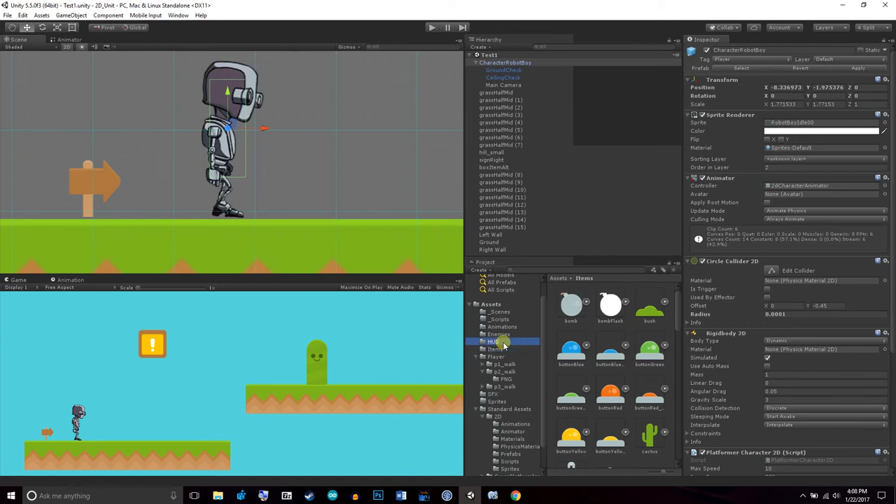
# Place the slimeWalk2 sprite from the Enemies folder on the ground ahead of the robot, at about X -6.9, Y -2.97
pyautogui.click(502, 334)
pyautogui.scroll(-3, 627, 402)
pyautogui.scroll(3, 633, 411)
pyautogui.scroll(-2, 634, 412)
pyautogui.scroll(-1, 634, 412)
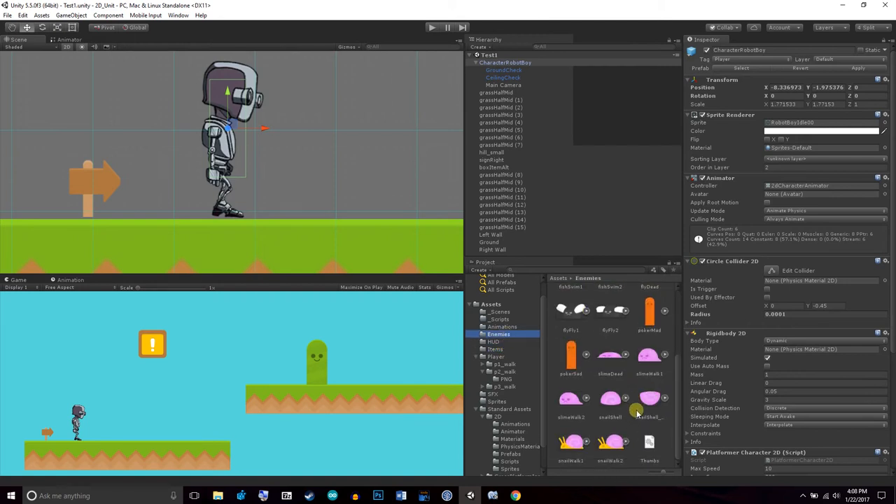
pyautogui.moveTo(571, 401); pyautogui.dragTo(344, 212)
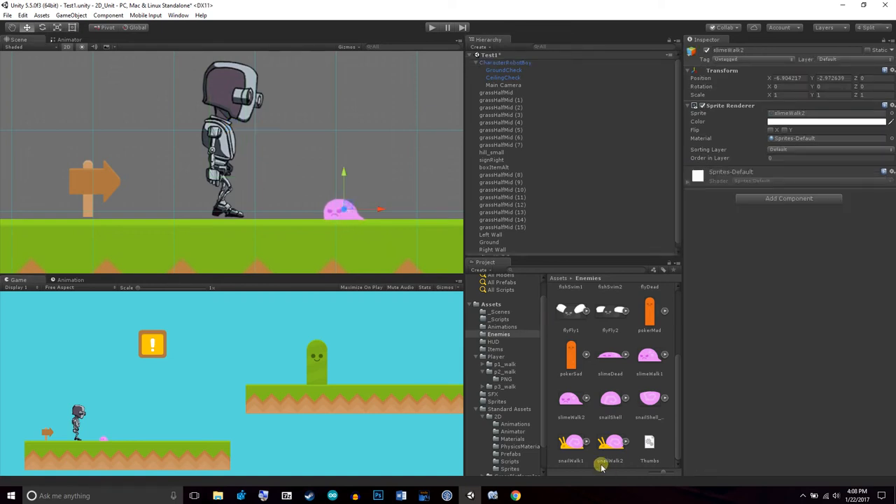
# Inspect the slimeWalk1, slimeWalk2 and slimeDead sprites in the Enemies folder
pyautogui.scroll(-2, 521, 430)
pyautogui.click(649, 355)
pyautogui.click(574, 403)
pyautogui.click(609, 355)
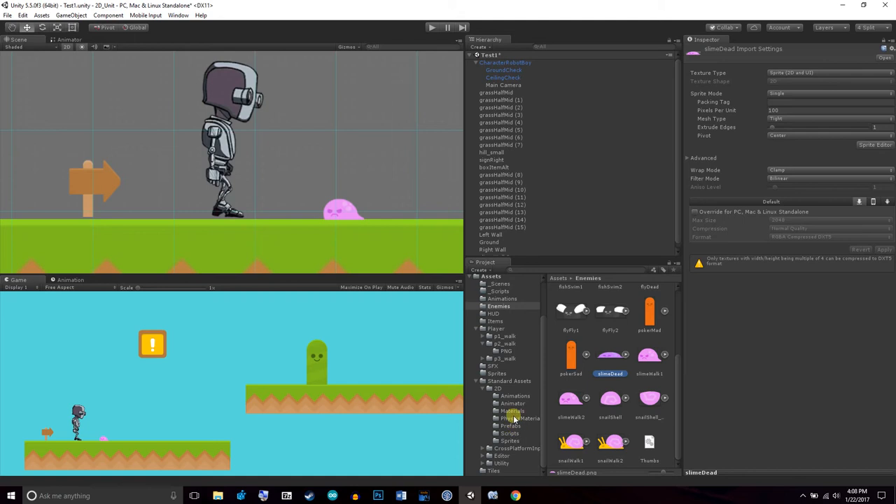
# Look through the Standard Assets, Sprites, SFX, p2_walk PNG, HUD and Enemies folders for further art assets
pyautogui.click(509, 381)
pyautogui.click(502, 373)
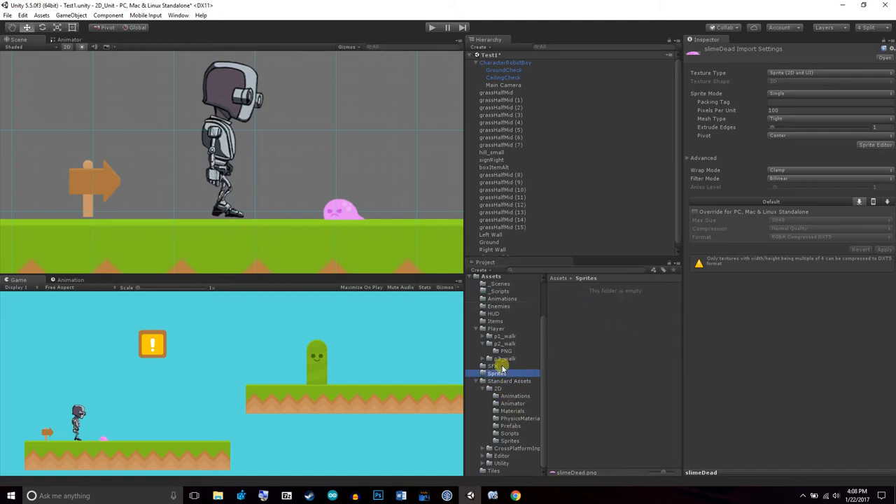
pyautogui.click(496, 365)
pyautogui.click(501, 351)
pyautogui.click(498, 314)
pyautogui.click(498, 306)
pyautogui.scroll(-3, 631, 411)
pyautogui.scroll(3, 631, 411)
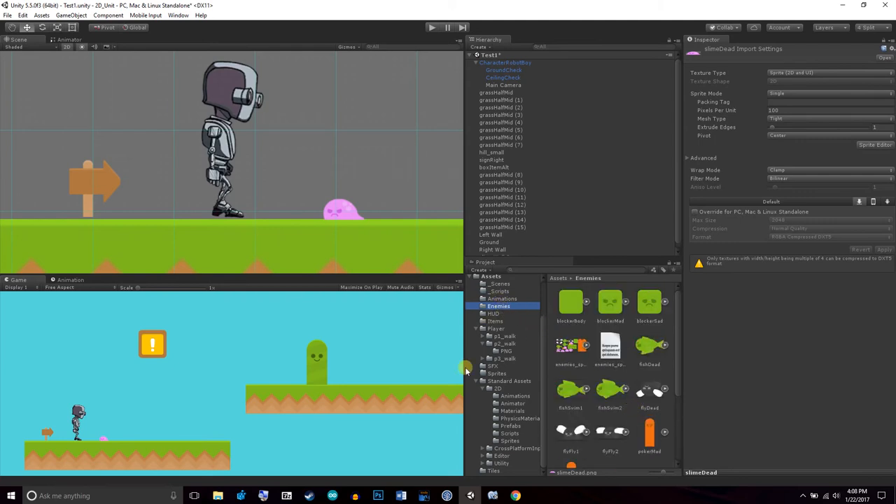
# Switch to Chrome and search Google Images for "2d background" in a new tab
pyautogui.click(515, 496)
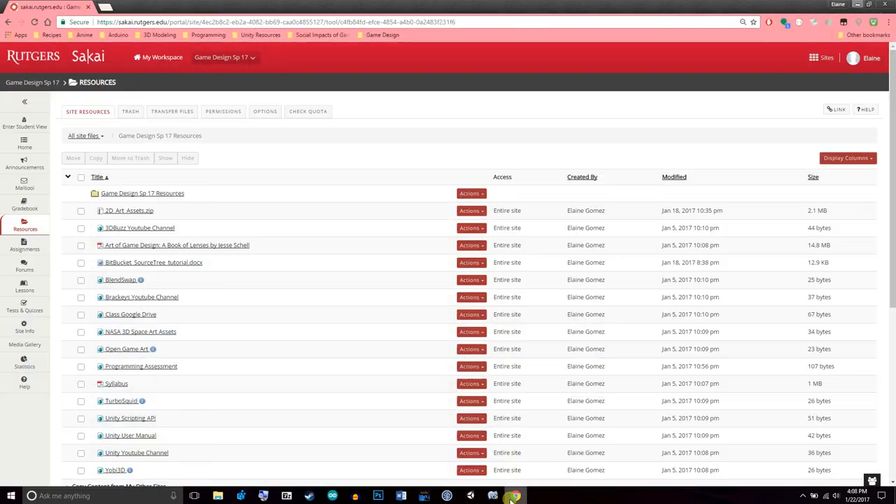
pyautogui.click(105, 7)
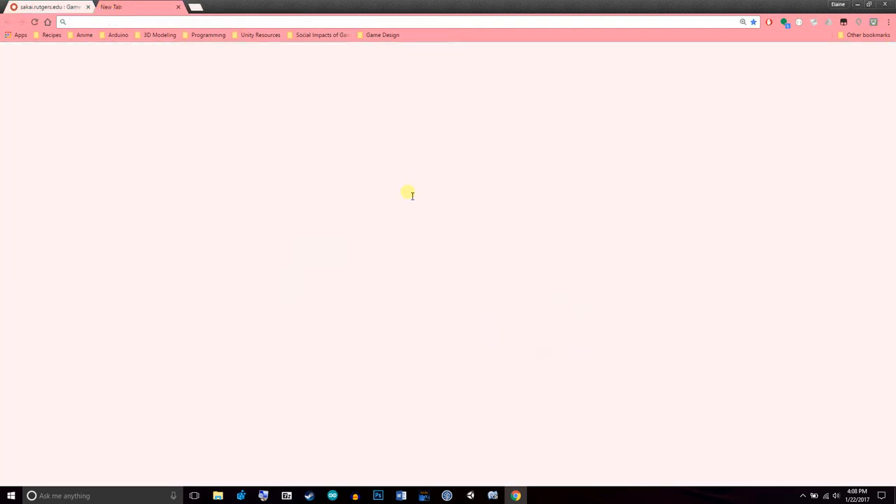
pyautogui.write('2d background')
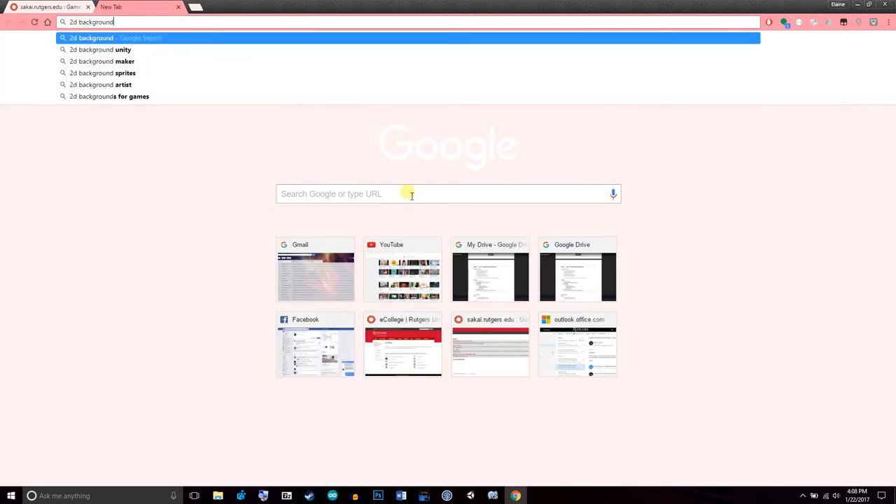
pyautogui.press('Return')
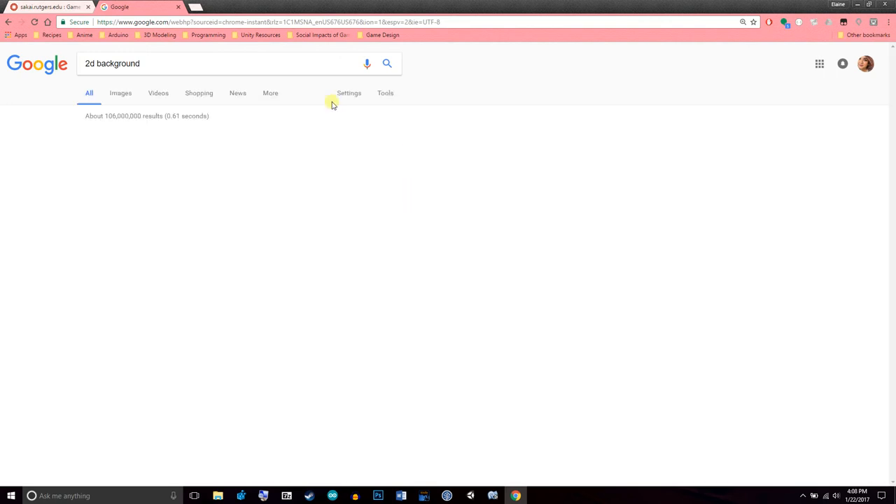
pyautogui.click(119, 93)
# Browse the image results to compare 2D background styles that could suit the platformer scene
pyautogui.scroll(-5, 751, 369)
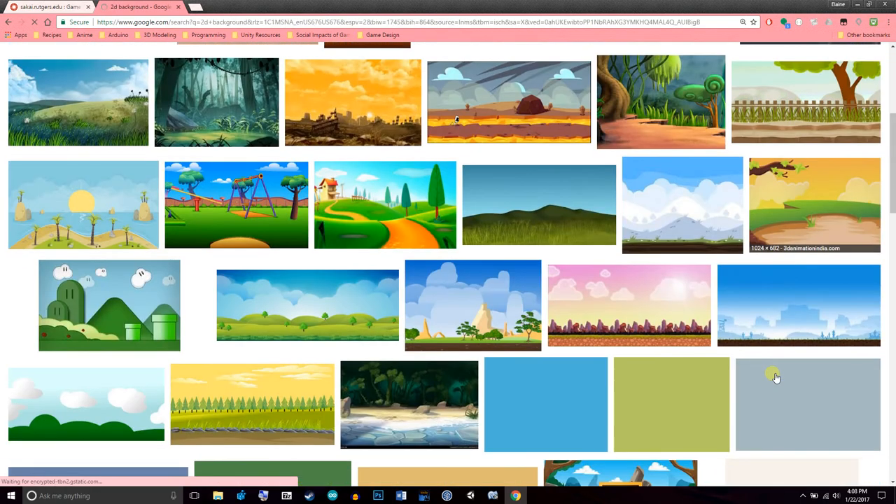
pyautogui.scroll(-2, 812, 398)
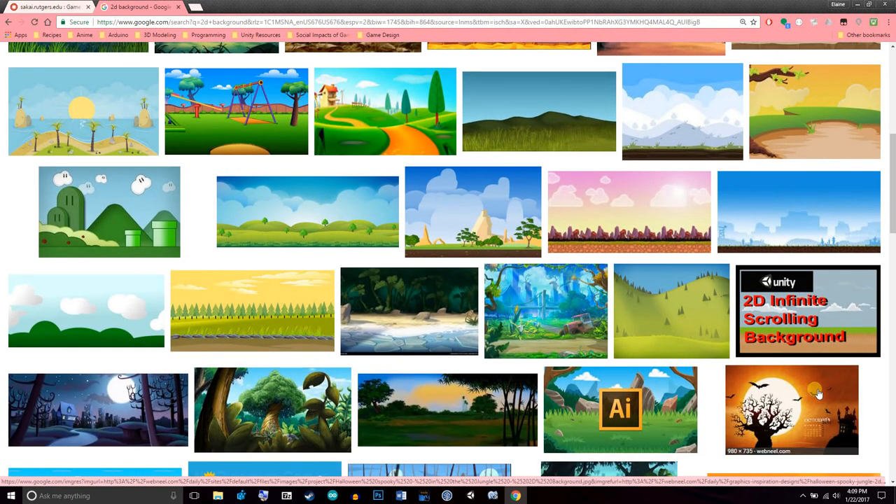
pyautogui.scroll(-4, 832, 397)
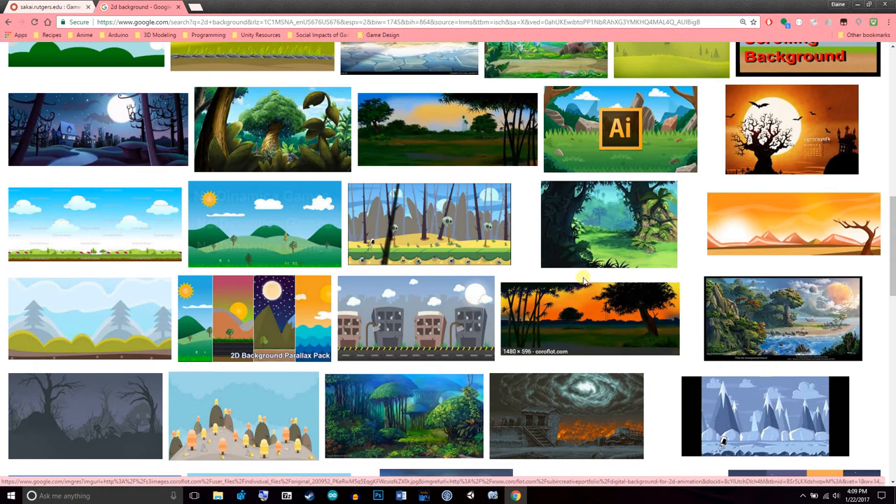
pyautogui.scroll(-4, 478, 306)
pyautogui.scroll(-2, 611, 315)
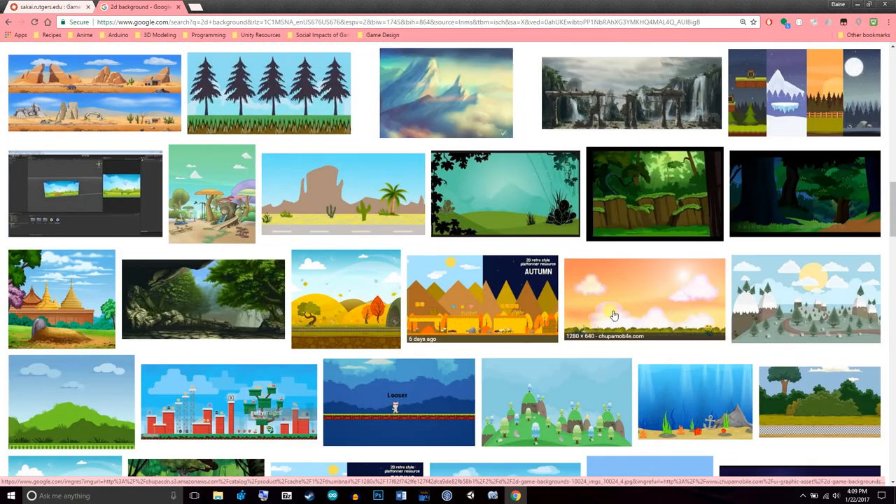
pyautogui.scroll(-1, 700, 350)
pyautogui.scroll(-5, 716, 360)
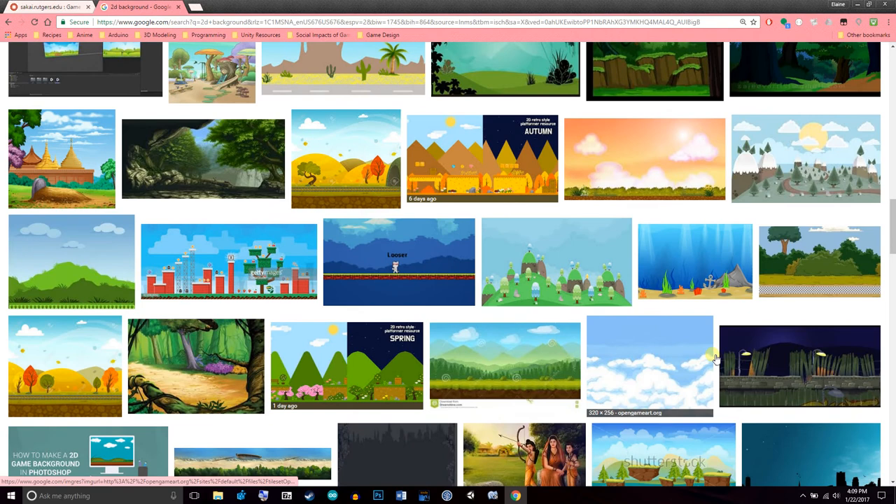
pyautogui.scroll(-4, 780, 377)
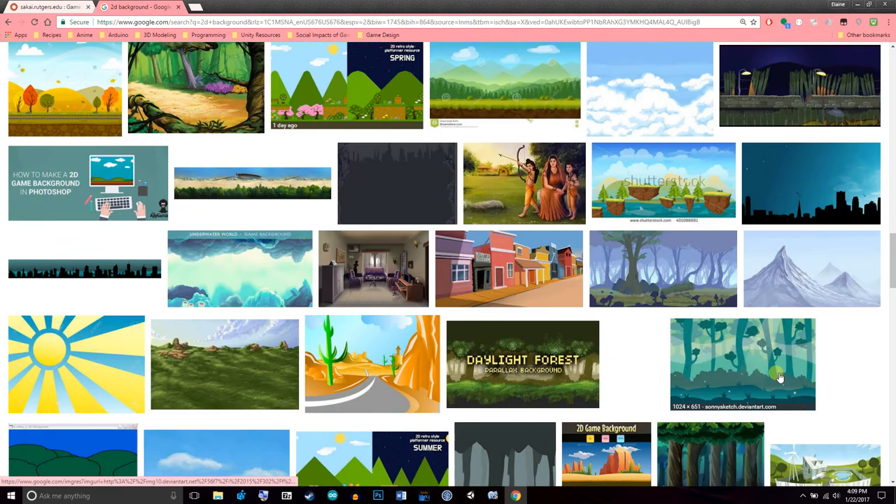
pyautogui.scroll(-1, 783, 380)
pyautogui.scroll(-3, 783, 380)
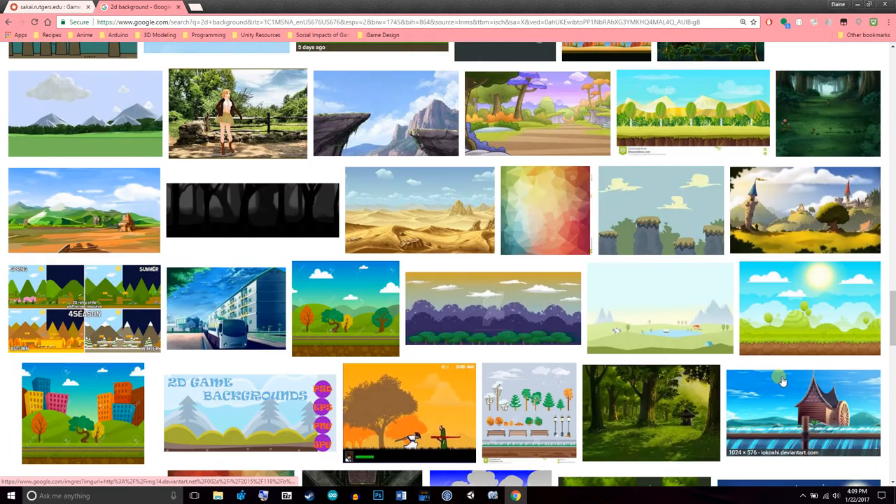
pyautogui.scroll(15, 783, 381)
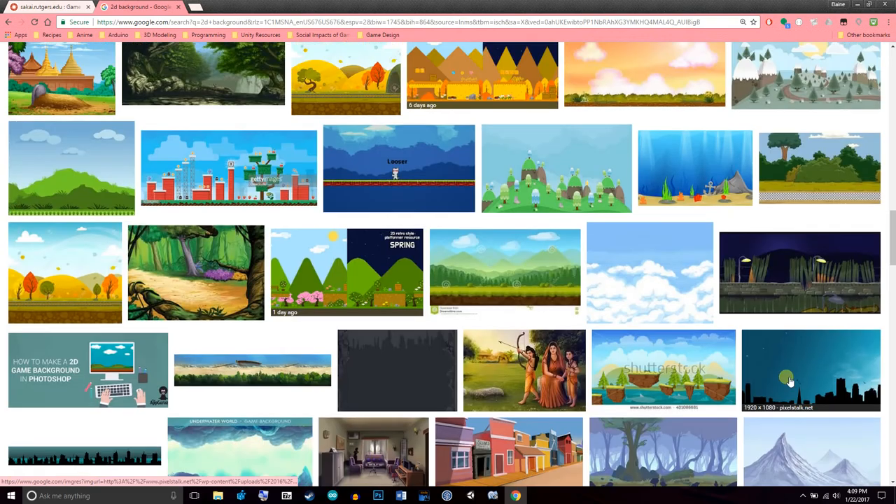
pyautogui.scroll(6, 789, 380)
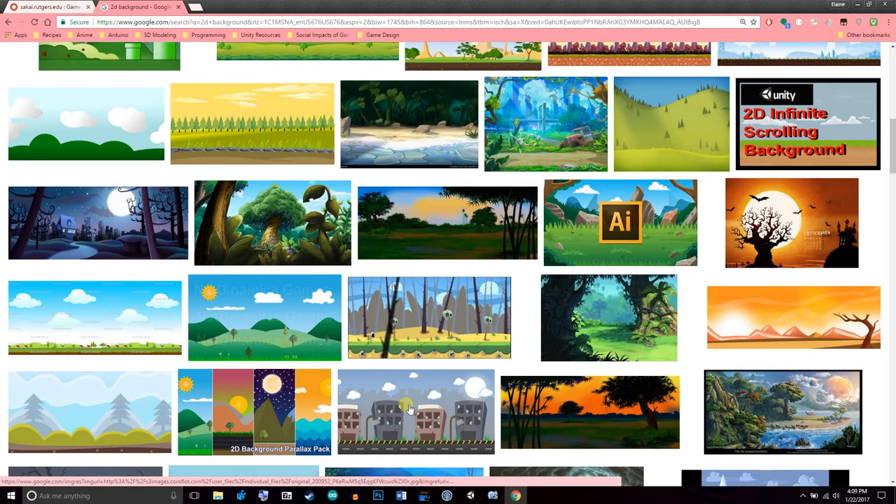
# Save the mountain-and-pine-tree background image to the Desktop as a JPEG named 2d-game-background-11395_imgs_11395
pyautogui.click(111, 415)
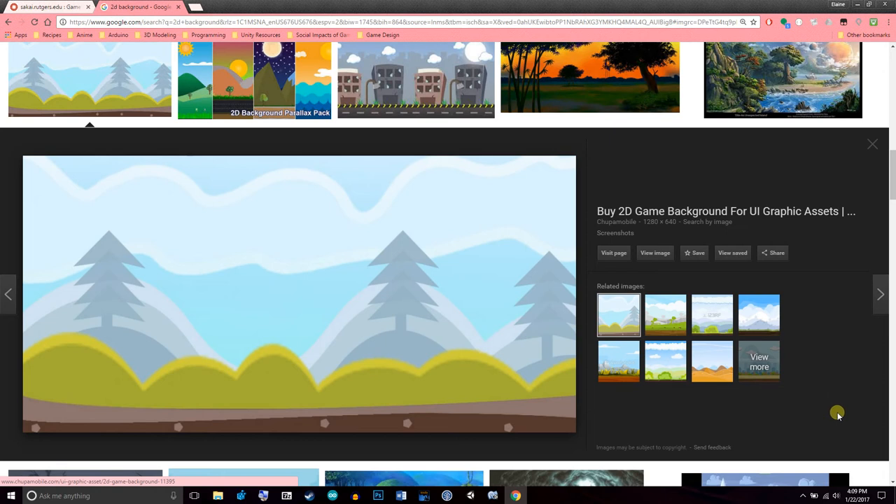
pyautogui.rightClick(504, 290)
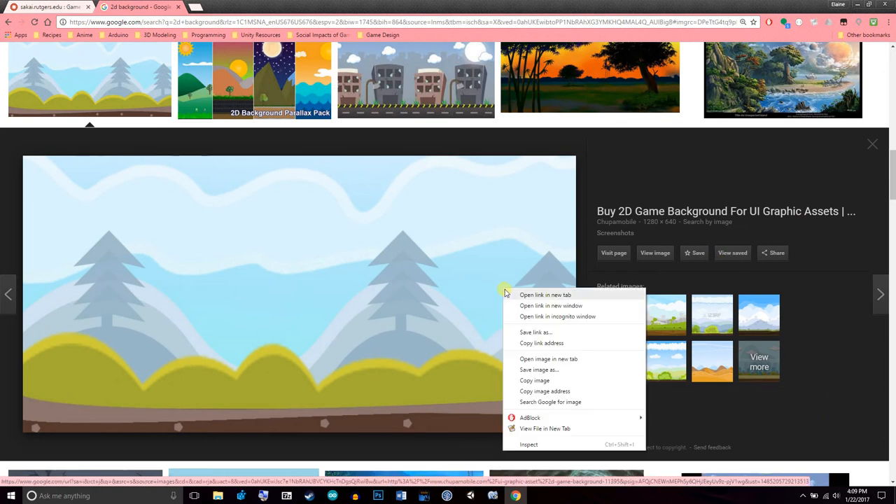
pyautogui.click(561, 370)
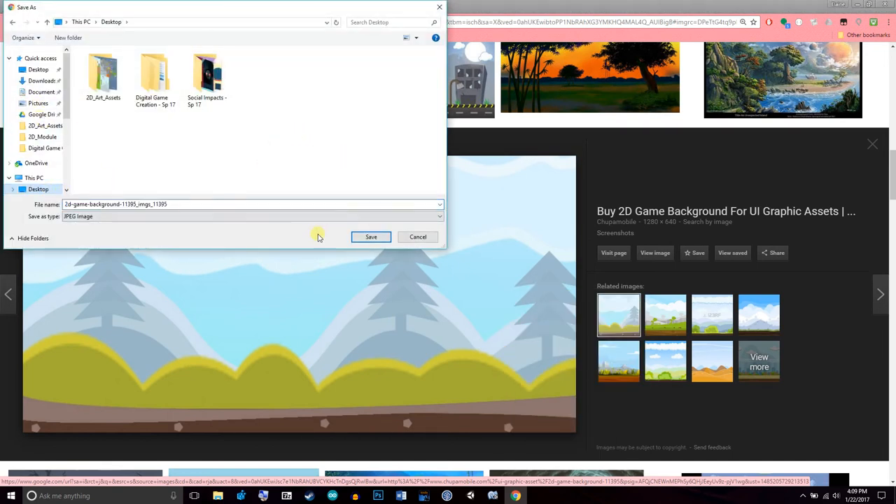
pyautogui.click(367, 238)
# Switch back to Unity, import the saved background image from the Desktop into the Sprites folder and open that folder
pyautogui.click(857, 5)
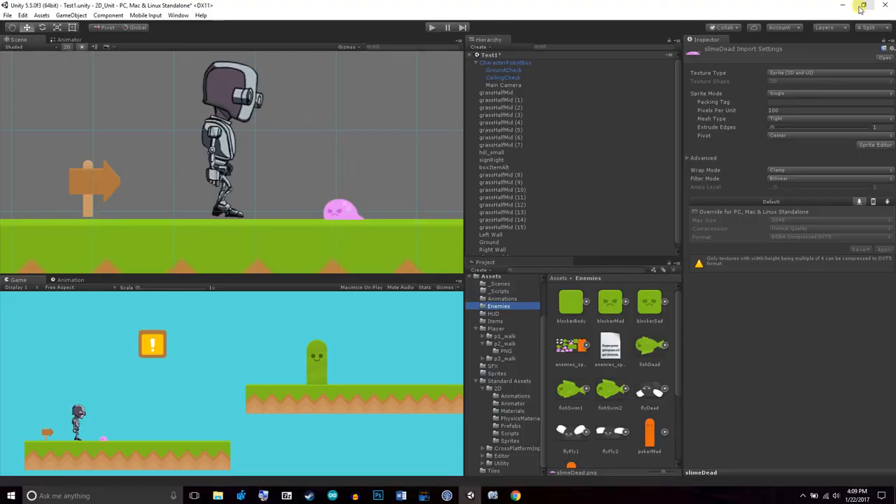
pyautogui.click(862, 5)
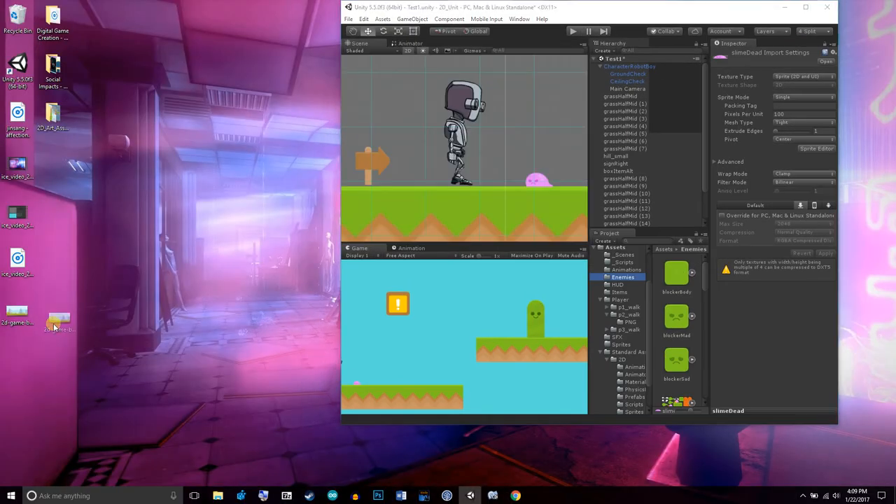
pyautogui.scroll(3, 620, 280)
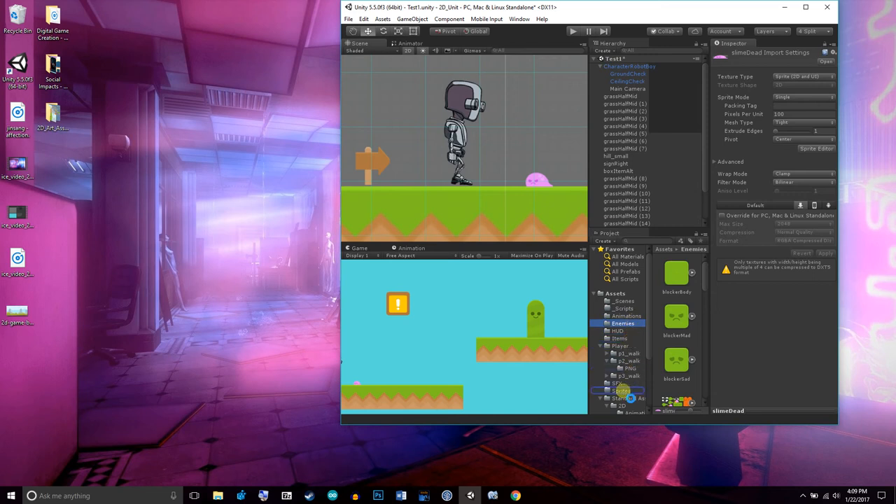
pyautogui.click(806, 7)
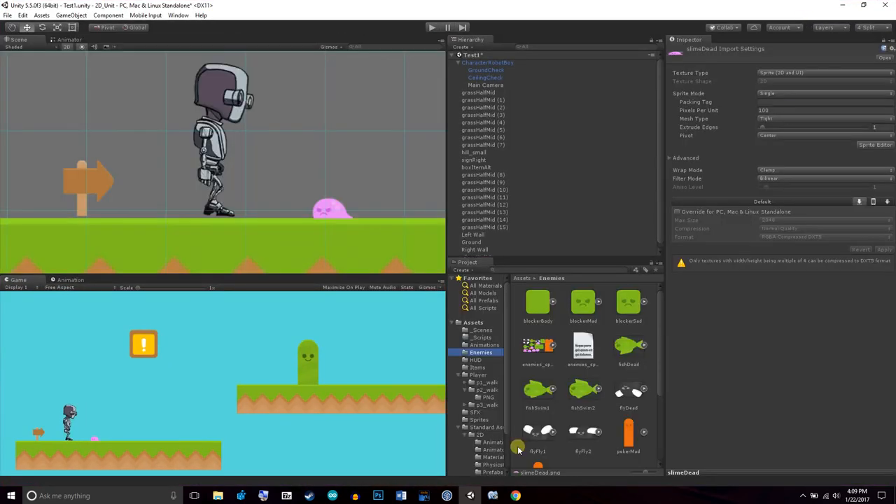
pyautogui.click(481, 420)
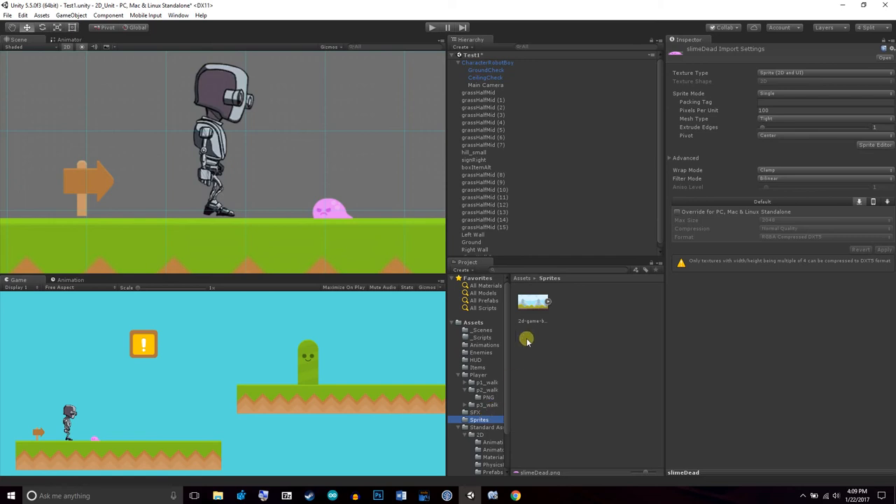
# Place the imported background sprite in the scene around the robot character, at about X -7.4, Y -2.15
pyautogui.moveTo(525, 311); pyautogui.dragTo(294, 148)
pyautogui.scroll(-10, 295, 145)
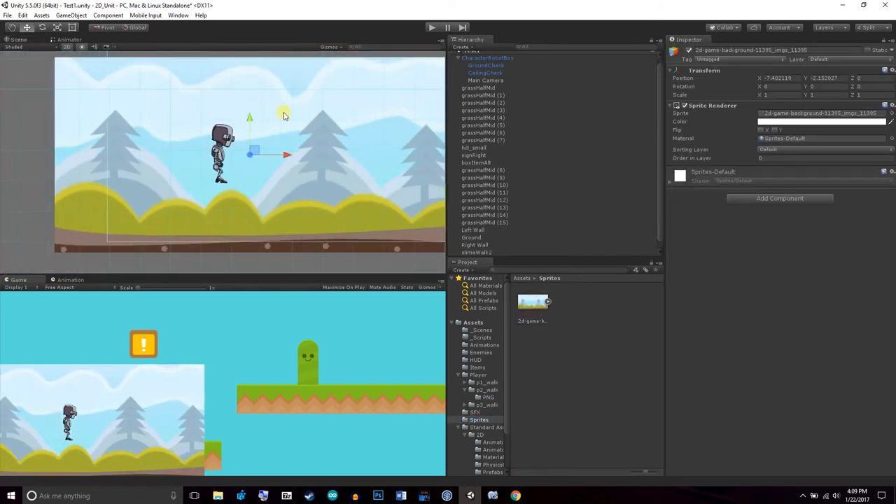
pyautogui.scroll(-5, 256, 147)
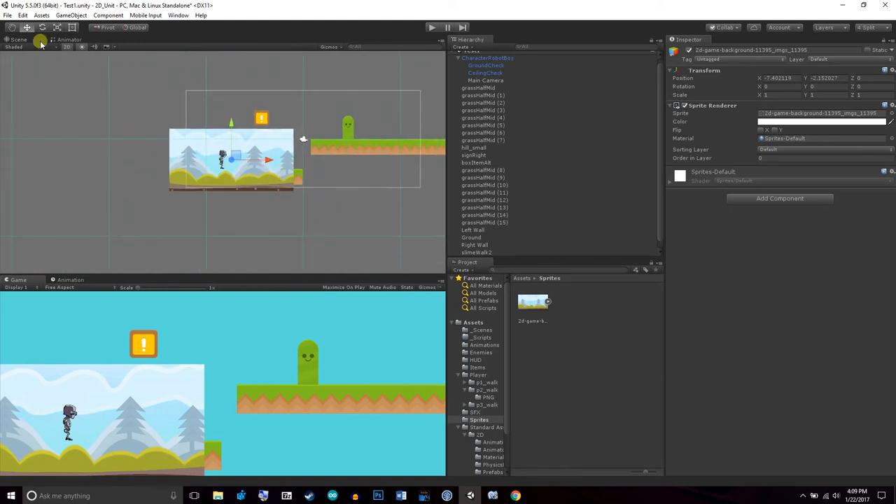
pyautogui.moveTo(332, 174); pyautogui.dragTo(206, 204)
pyautogui.scroll(3, 238, 226)
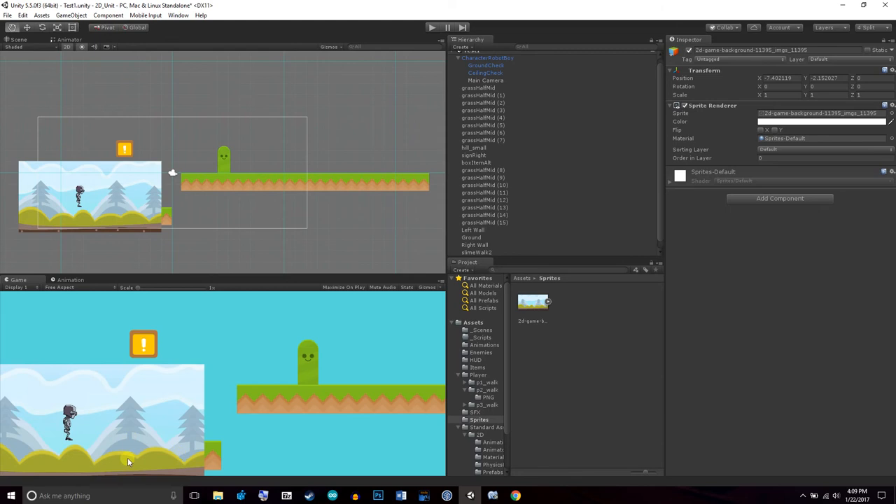
pyautogui.click(253, 440)
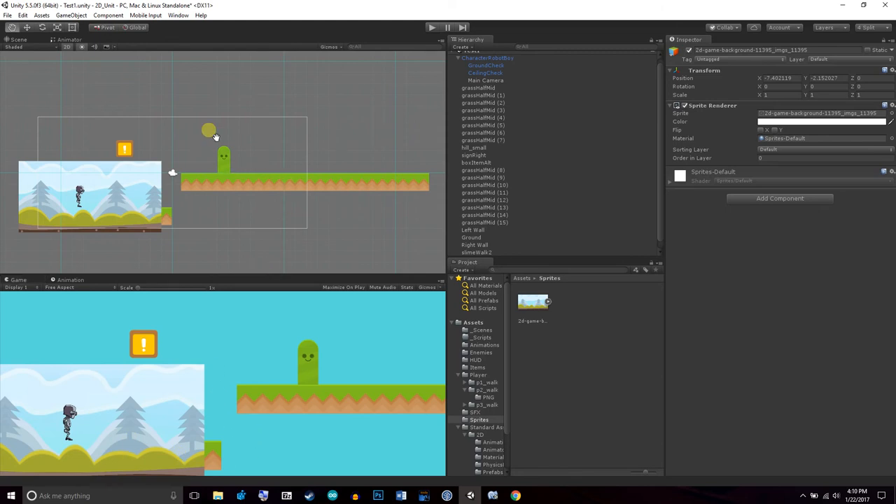
pyautogui.click(87, 166)
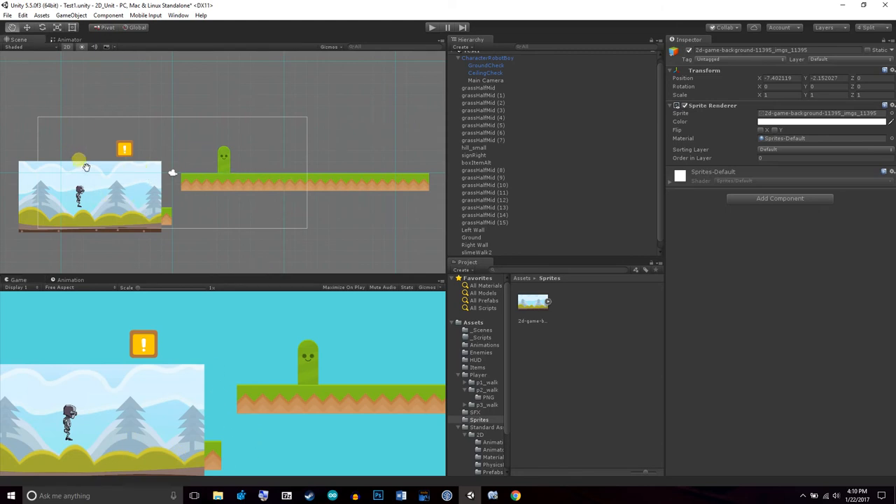
pyautogui.scroll(-1, 500, 231)
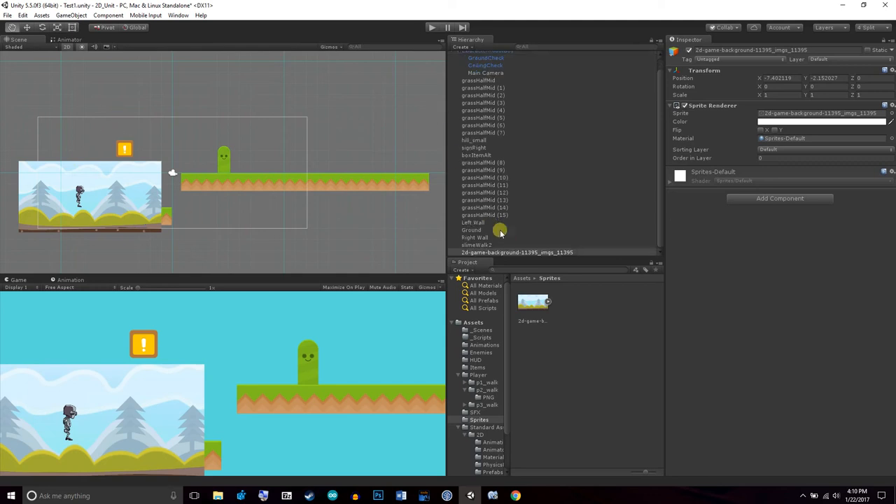
# In a 3D scene view, move the background sprite behind the platforms to about Z 8.17, then return to 2D view
pyautogui.click(511, 250)
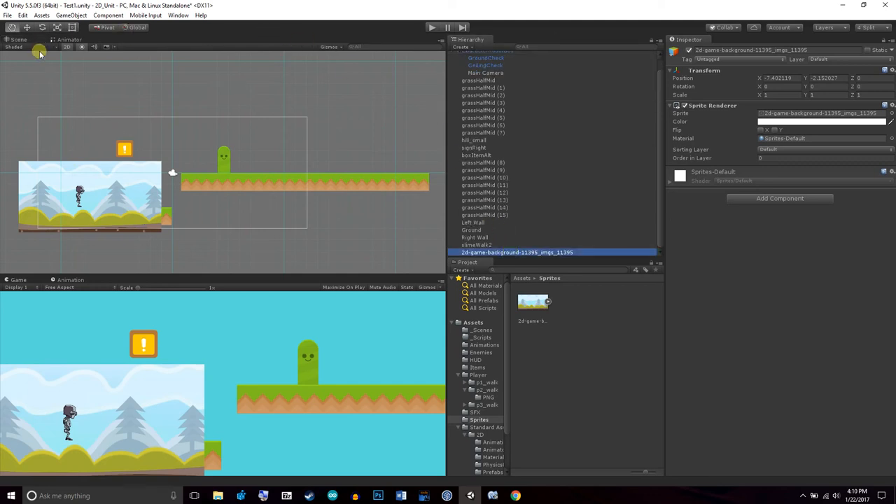
pyautogui.click(67, 47)
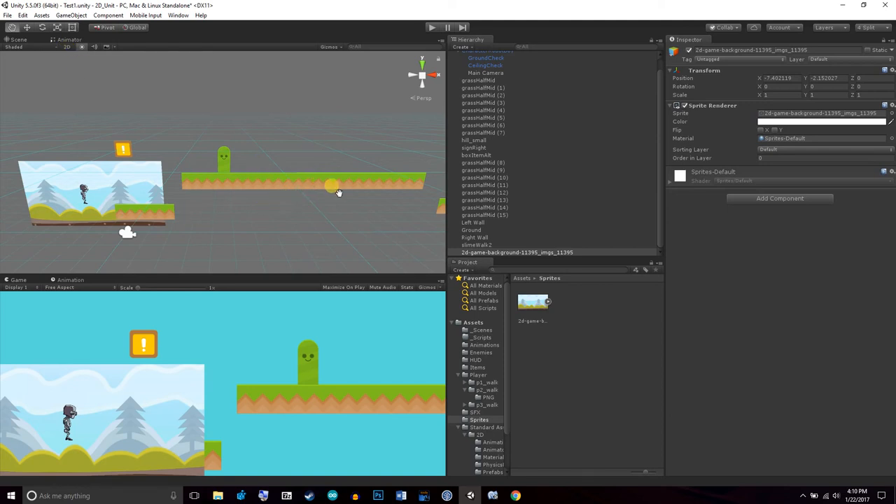
pyautogui.keyDown('alt'); pyautogui.moveTo(374, 205); pyautogui.dragTo(197, 210); pyautogui.keyUp('alt')
pyautogui.click(28, 28)
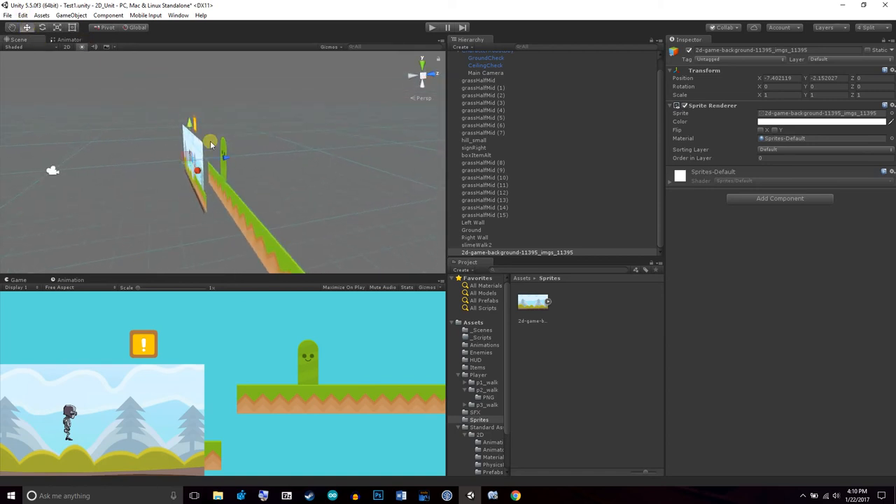
pyautogui.moveTo(226, 160); pyautogui.dragTo(299, 151)
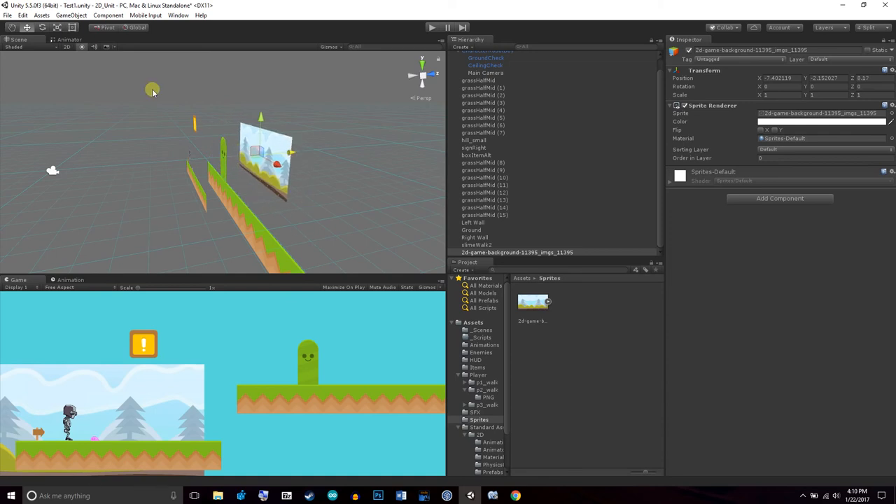
pyautogui.click(66, 48)
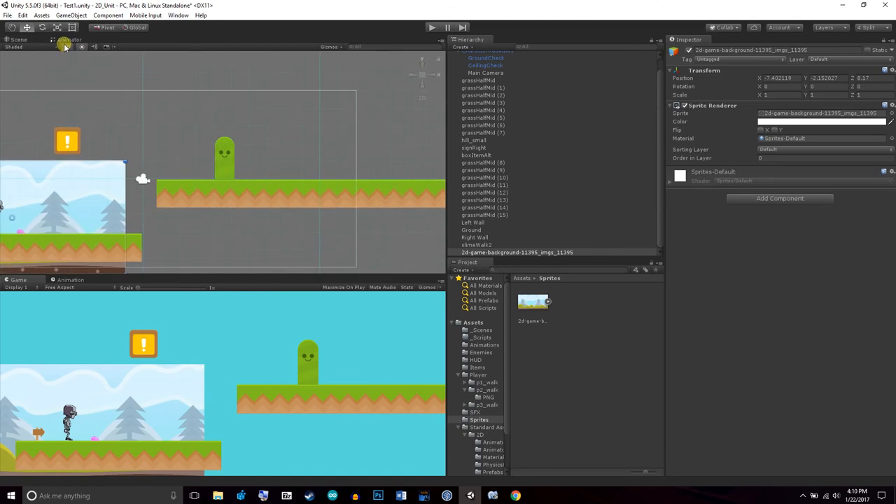
# Scale the background sprite uniformly to about 1.57 and move it to about X -0.38, Y -0.17
pyautogui.scroll(-5, 198, 213)
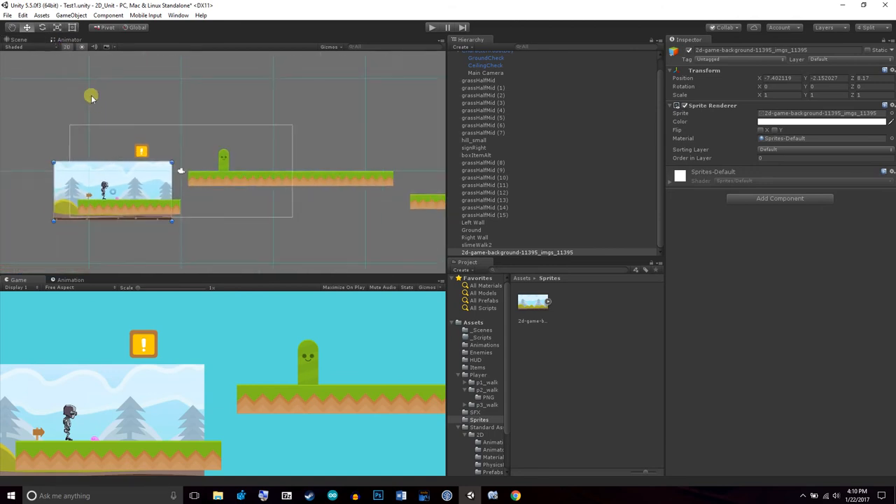
pyautogui.click(57, 27)
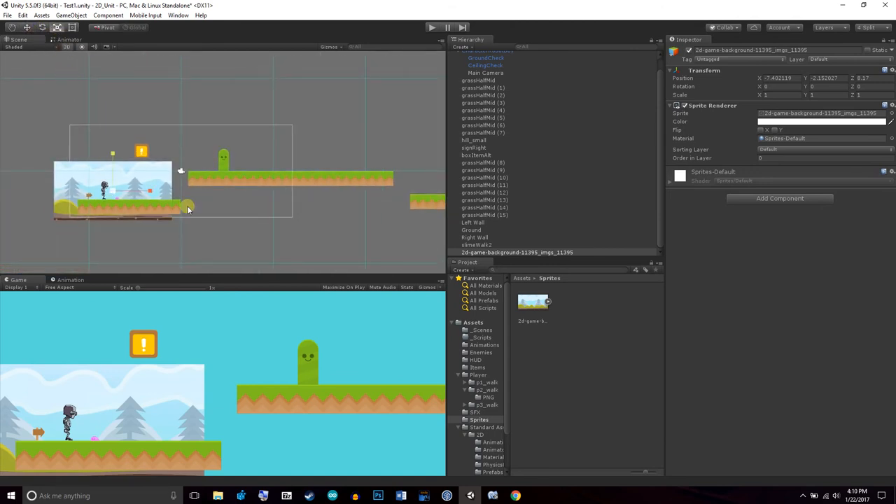
pyautogui.moveTo(111, 192); pyautogui.dragTo(217, 186)
pyautogui.click(27, 27)
pyautogui.moveTo(175, 153); pyautogui.dragTo(176, 140)
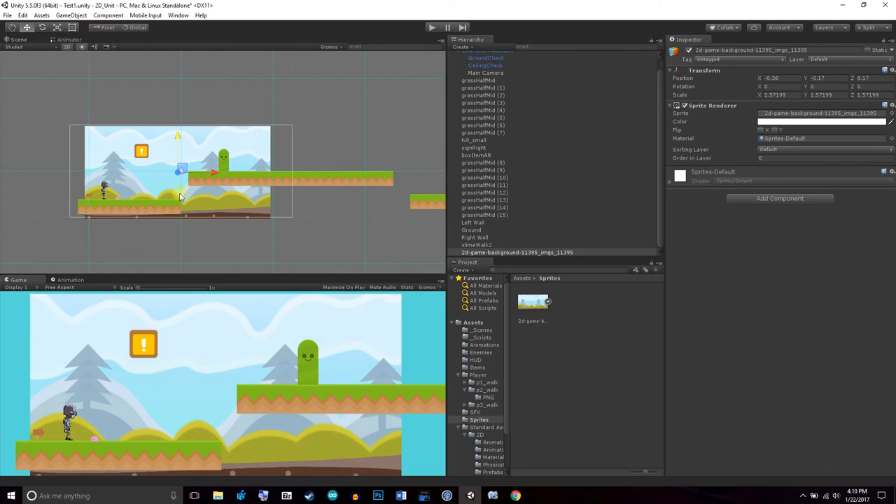
# Enlarge the background sprite uniformly to a scale of about 2.0 and raise it to about Y 0.44
pyautogui.click(56, 27)
pyautogui.moveTo(178, 175); pyautogui.dragTo(190, 175)
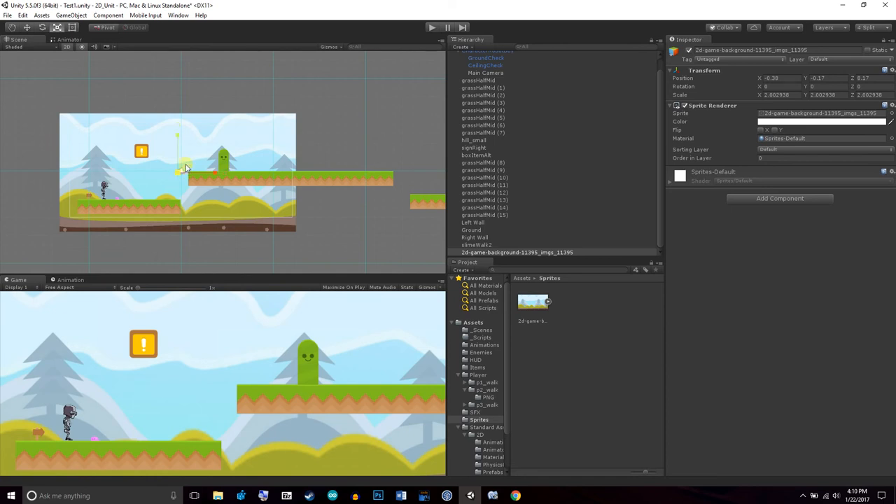
pyautogui.click(26, 27)
pyautogui.moveTo(176, 138); pyautogui.dragTo(175, 133)
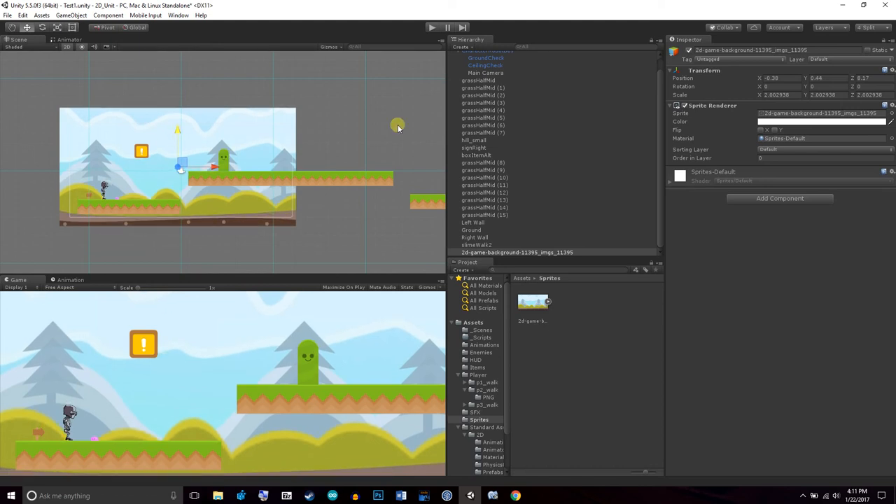
# Play-test the scene by walking and jumping the alien across the platforms to check the background coverage, then stop the game
pyautogui.click(433, 28)
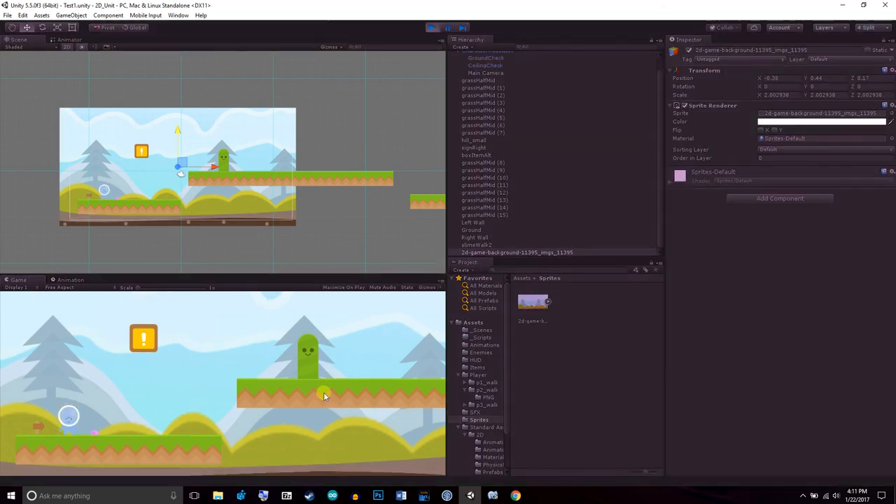
pyautogui.press('Right')
pyautogui.press('Left')
pyautogui.press('Right')
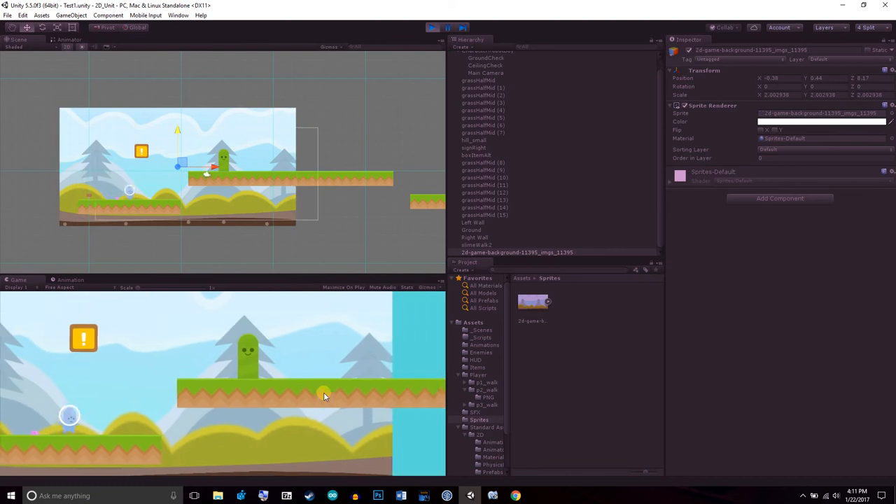
pyautogui.press('space')
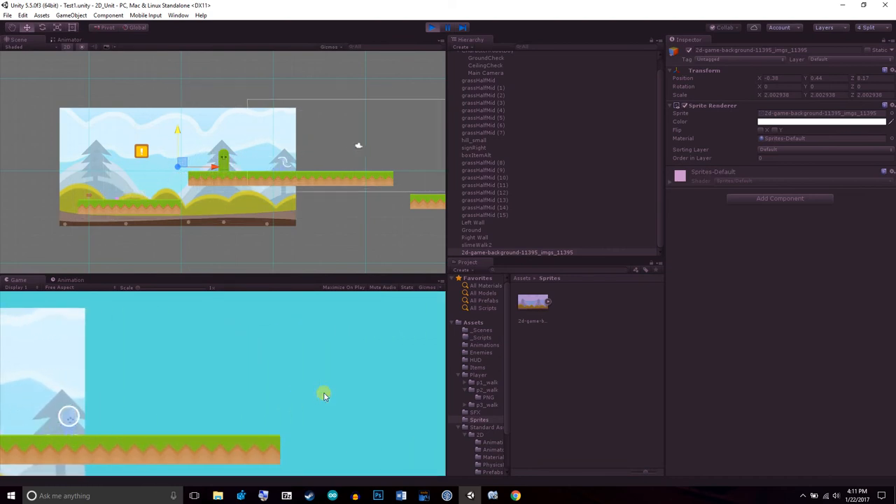
pyautogui.press('Left')
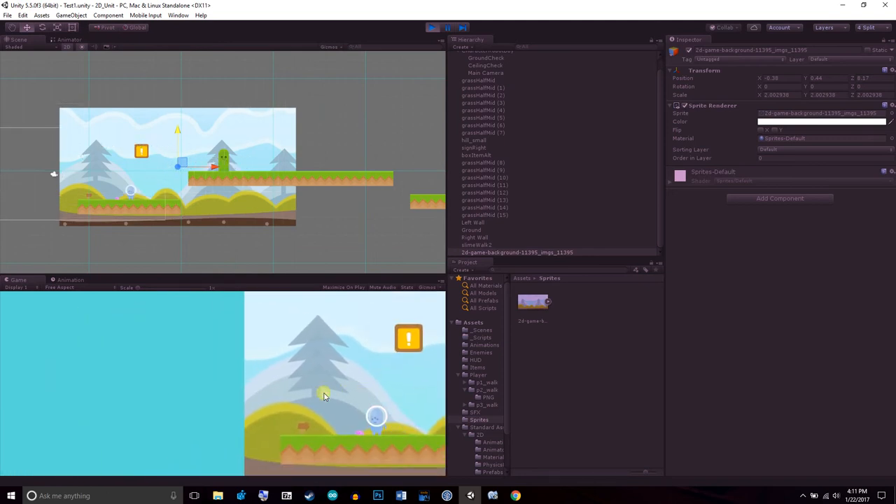
pyautogui.press('Right')
pyautogui.press('space')
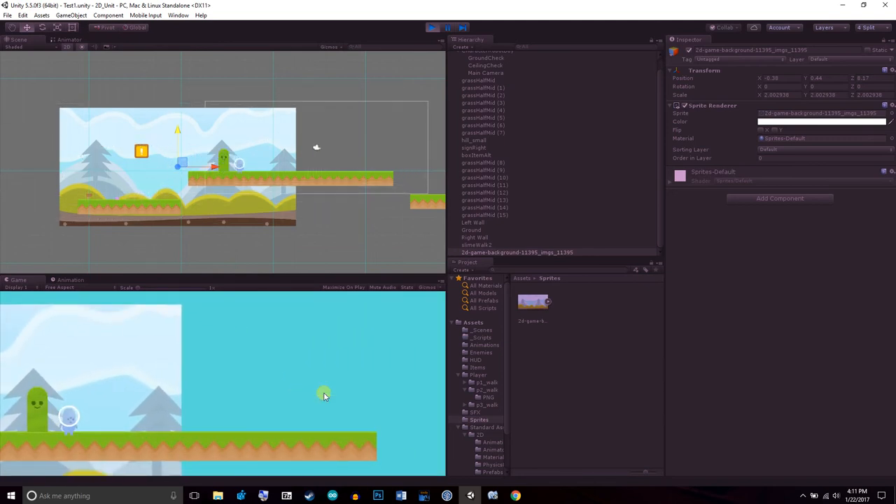
pyautogui.press('Left')
pyautogui.press('space')
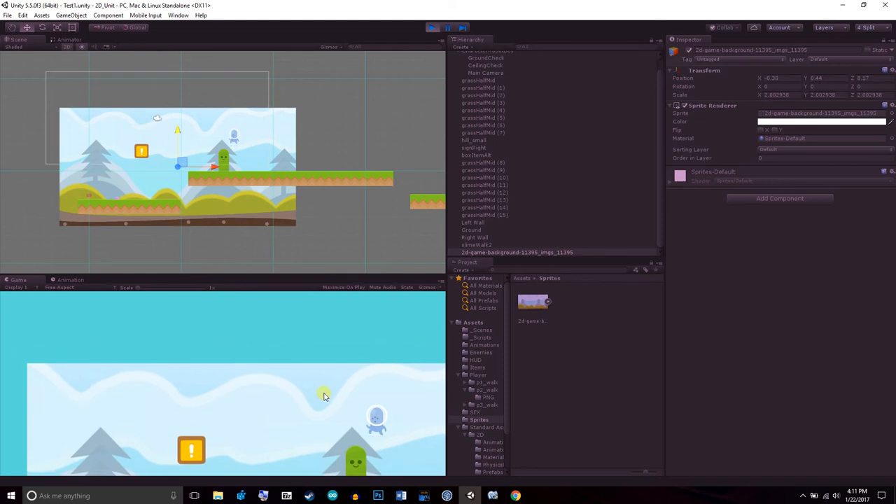
pyautogui.press('Right')
pyautogui.press('Left')
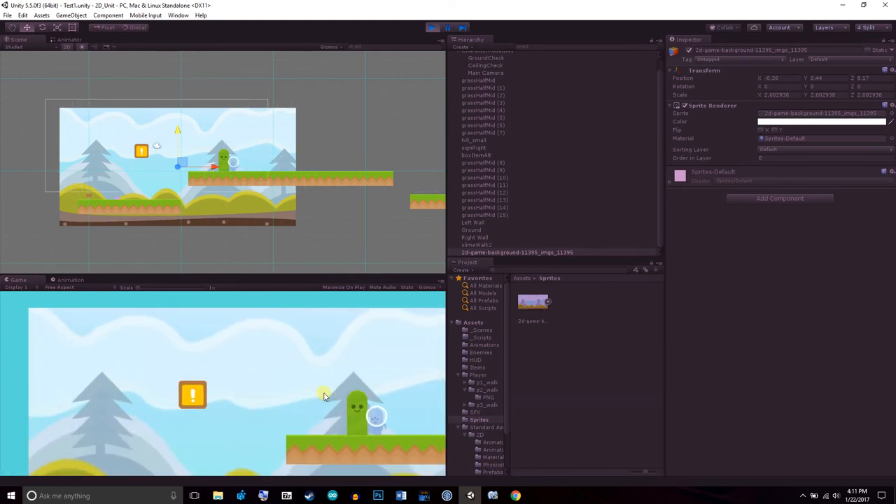
pyautogui.press('Left')
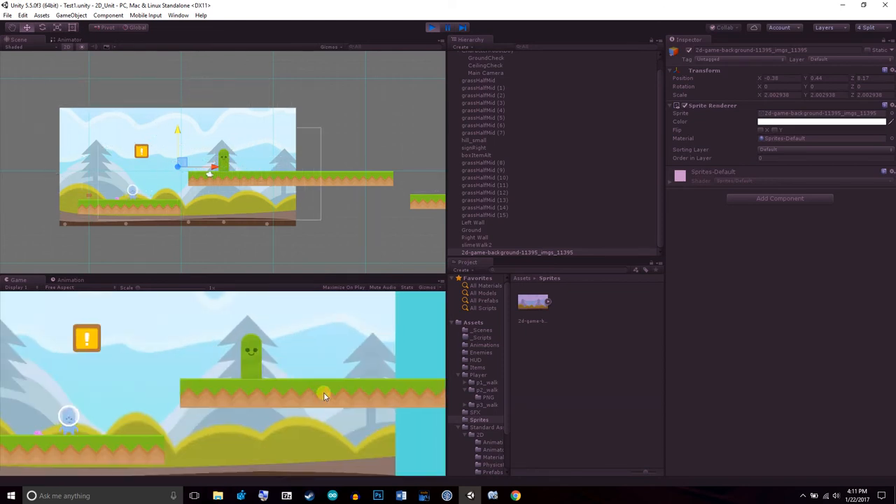
pyautogui.click(432, 27)
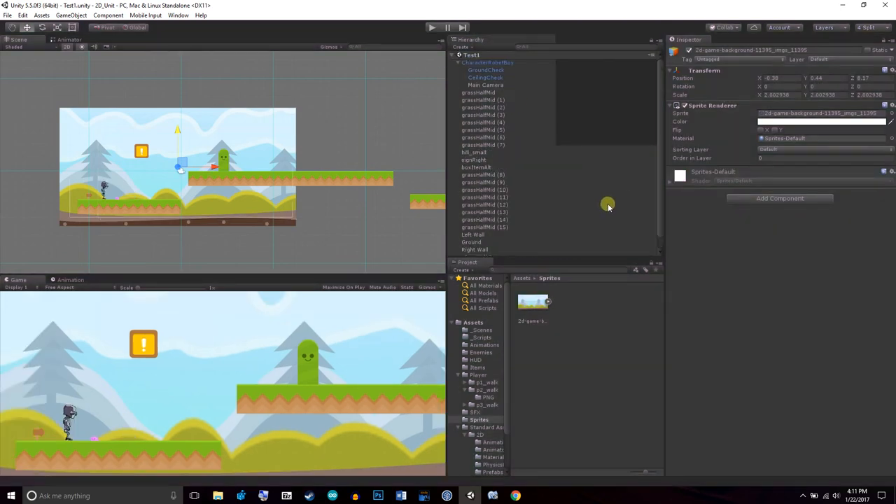
# Make the background sprite a child of the Main Camera in the scene hierarchy
pyautogui.click(546, 253)
pyautogui.moveTo(547, 256); pyautogui.dragTo(522, 72)
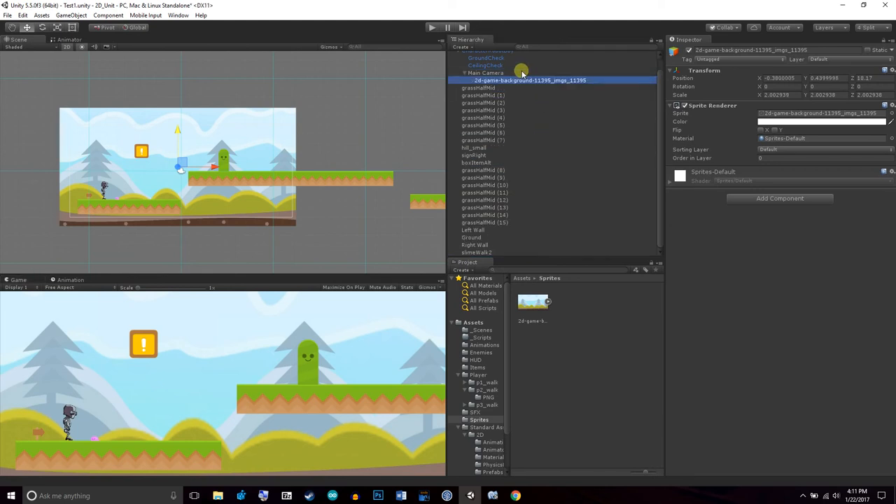
pyautogui.scroll(-1, 376, 196)
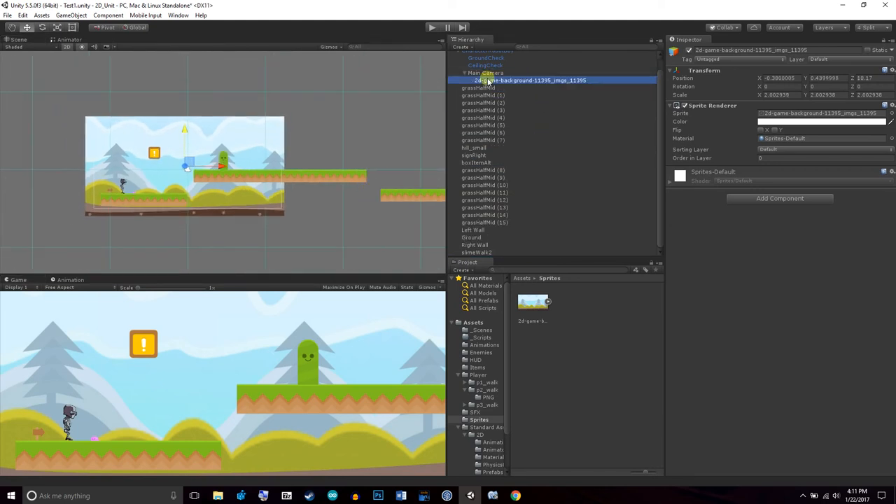
# Play-test the scene by walking and jumping the character across the platforms to check that the background follows the camera, then stop the game
pyautogui.click(431, 27)
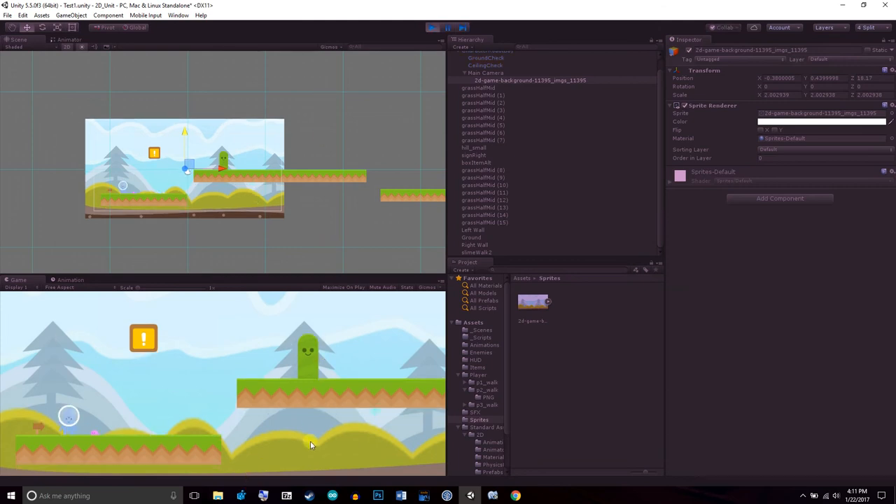
pyautogui.press('d')
pyautogui.press('a')
pyautogui.press('d')
pyautogui.press('space')
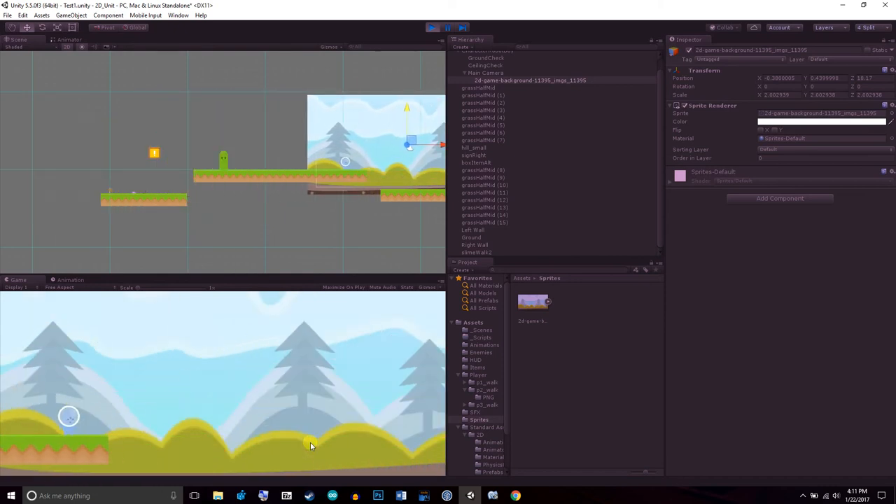
pyautogui.press('a')
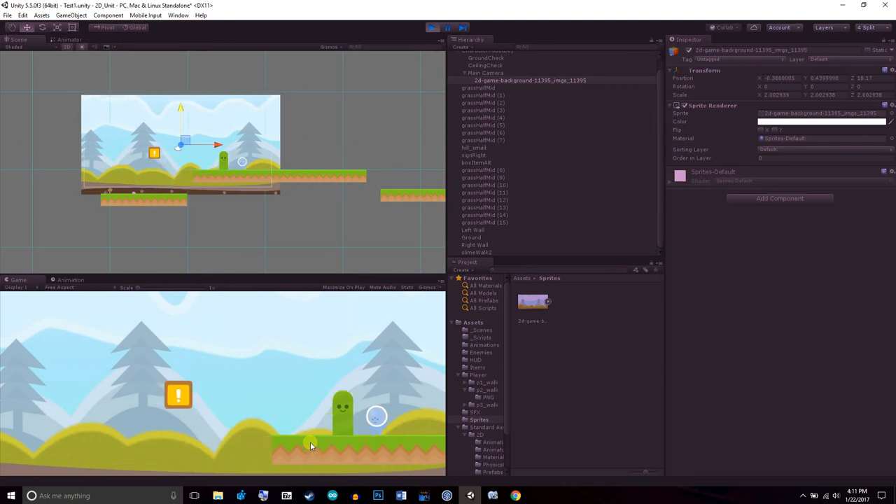
pyautogui.press('d')
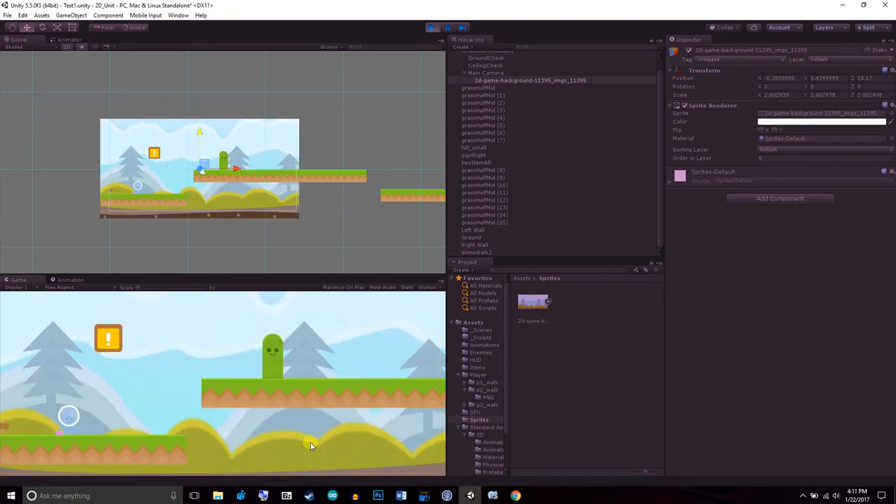
pyautogui.click(432, 29)
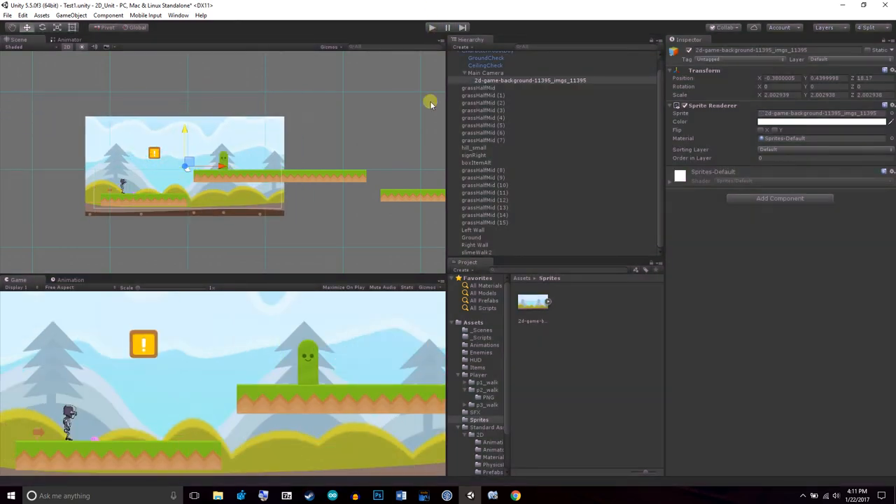
# Collapse the Main Camera's children in the hierarchy, select the camera, and widen the project window and its folder list
pyautogui.click(465, 73)
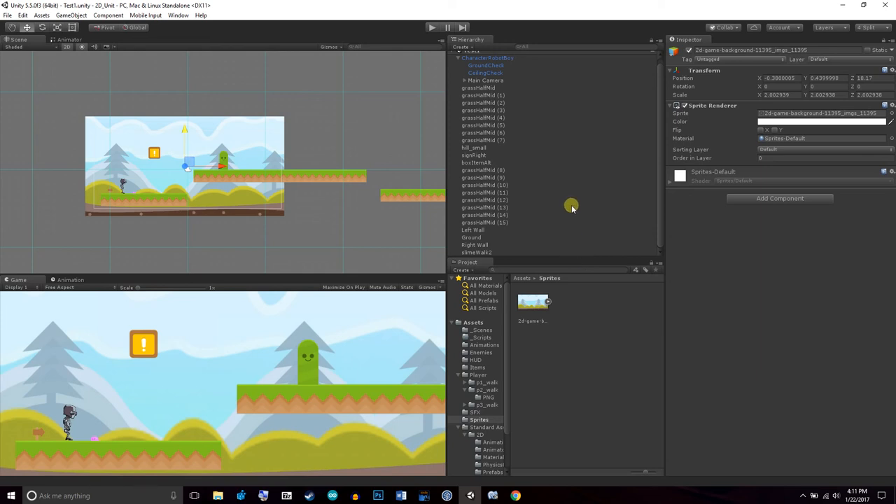
pyautogui.scroll(1, 567, 168)
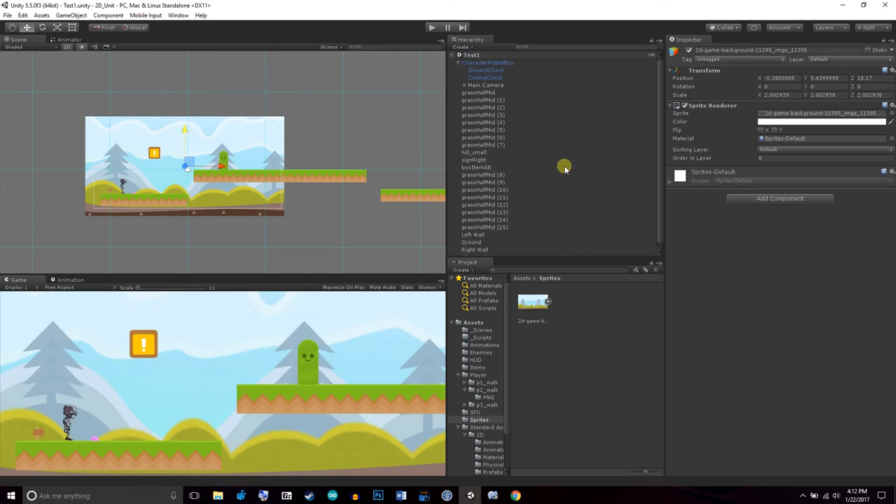
pyautogui.click(488, 85)
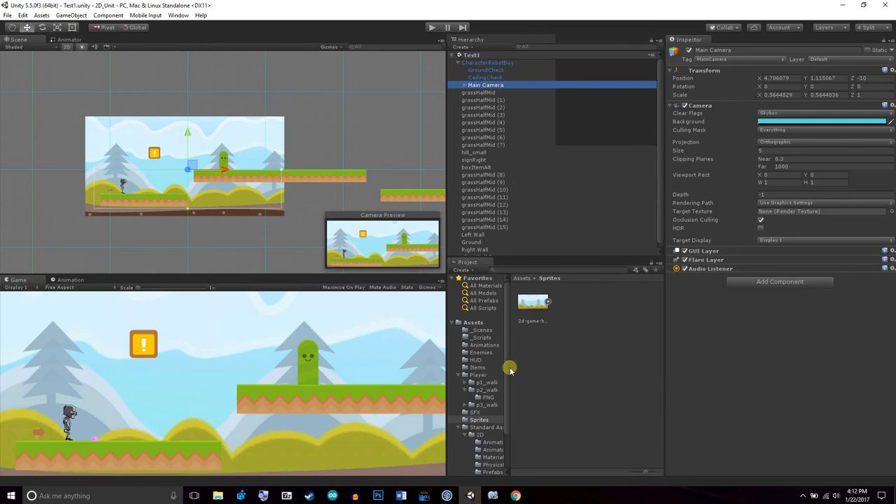
pyautogui.moveTo(515, 372); pyautogui.dragTo(533, 372)
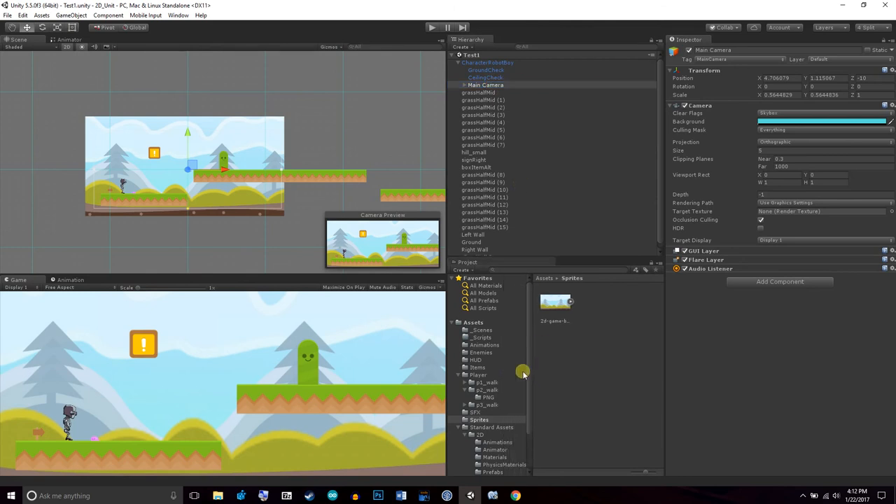
pyautogui.moveTo(444, 367); pyautogui.dragTo(437, 366)
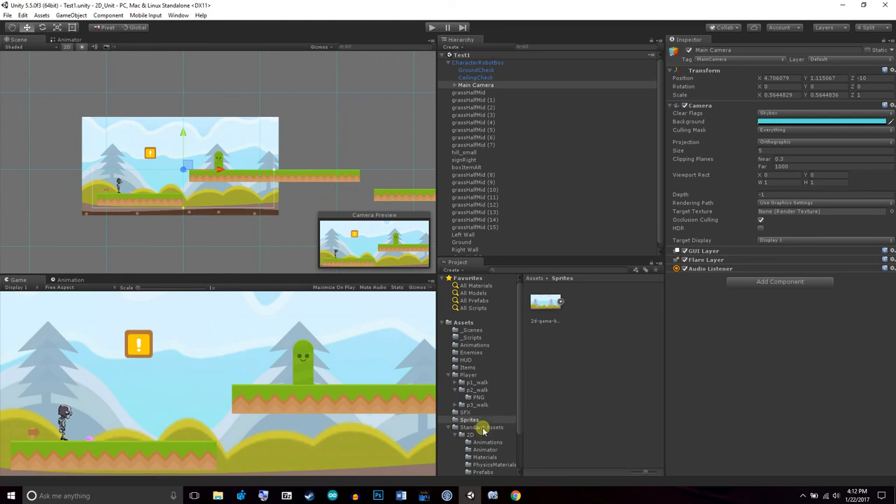
# Add an Audio Source component to the Main Camera and assign the "jinsang - affection" clip from the SFX folder as its AudioClip
pyautogui.scroll(-3, 489, 432)
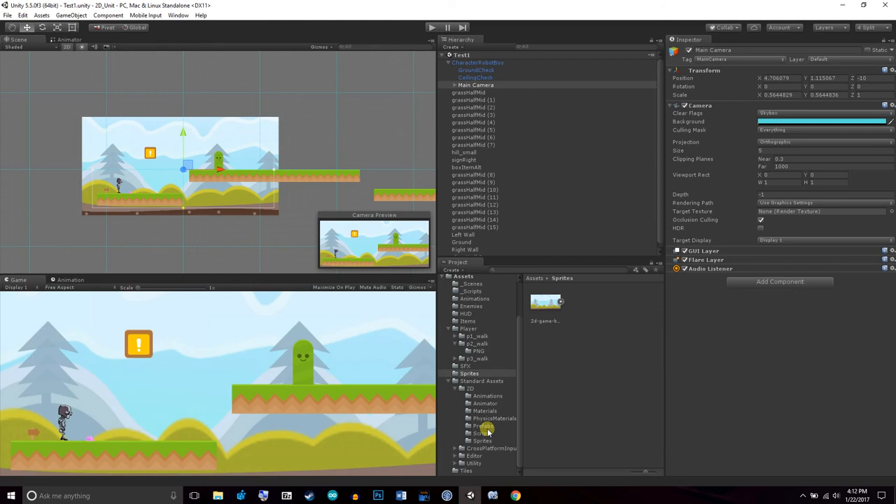
pyautogui.click(466, 366)
pyautogui.click(545, 304)
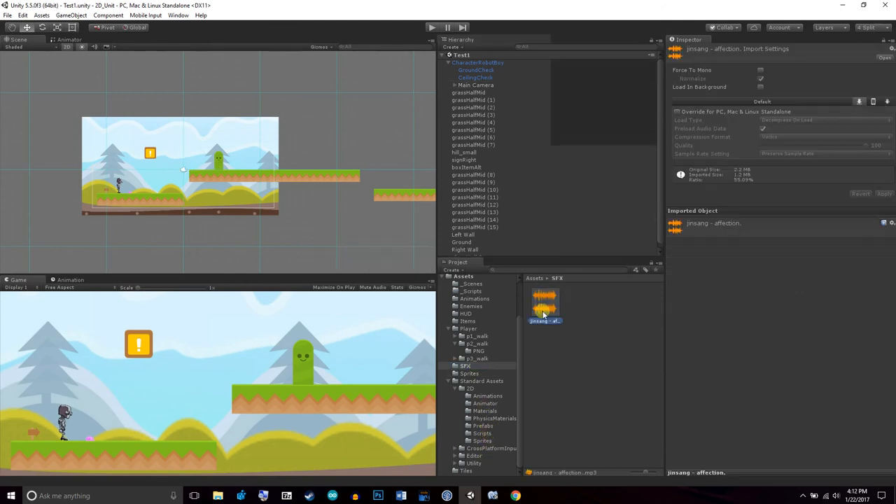
pyautogui.click(486, 84)
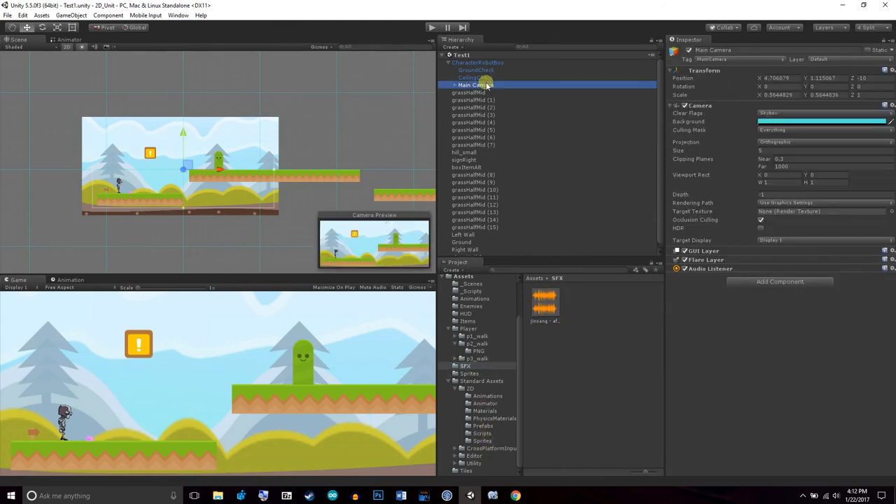
pyautogui.click(764, 282)
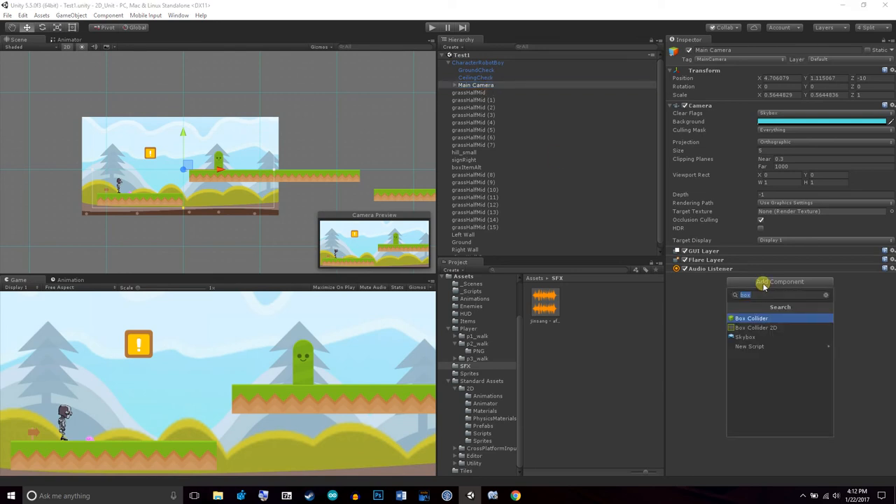
pyautogui.write('audio')
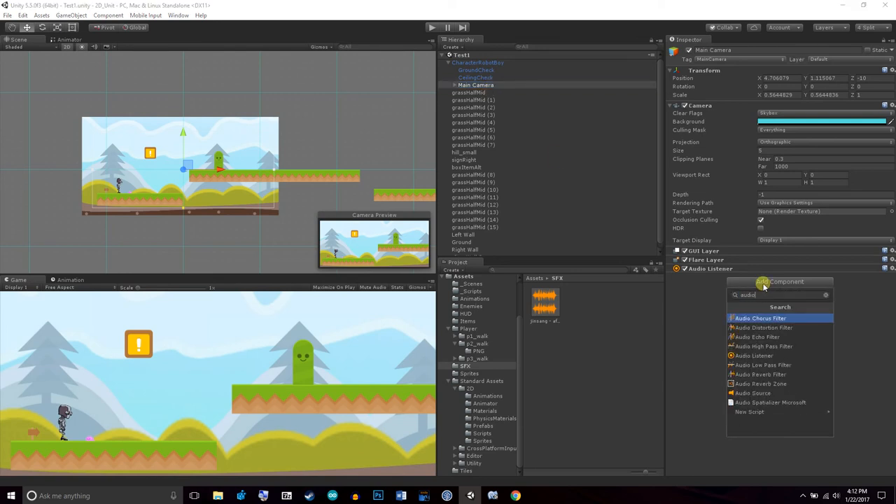
pyautogui.click(770, 393)
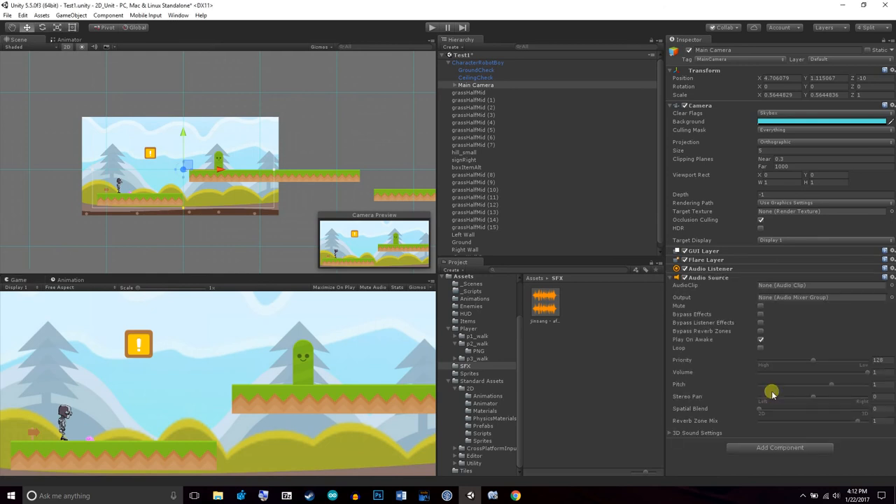
pyautogui.moveTo(549, 310); pyautogui.dragTo(806, 287)
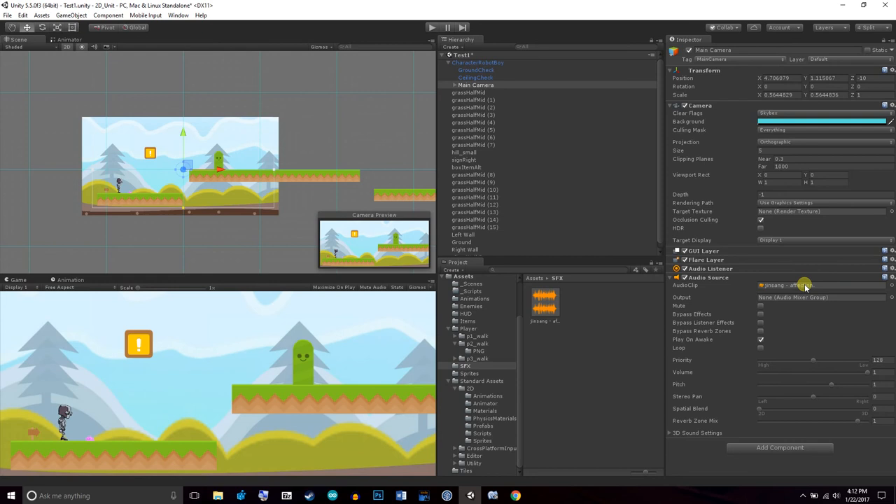
pyautogui.click(761, 341)
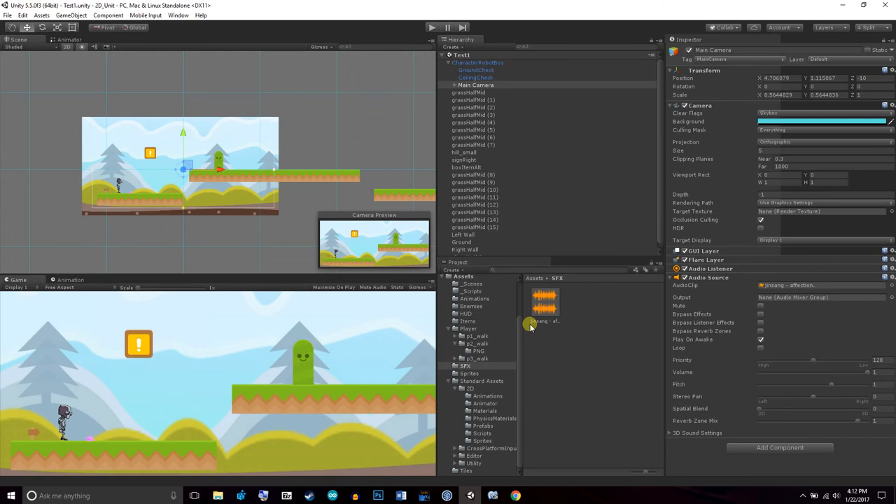
# Raise the system speaker volume to 90
pyautogui.click(836, 496)
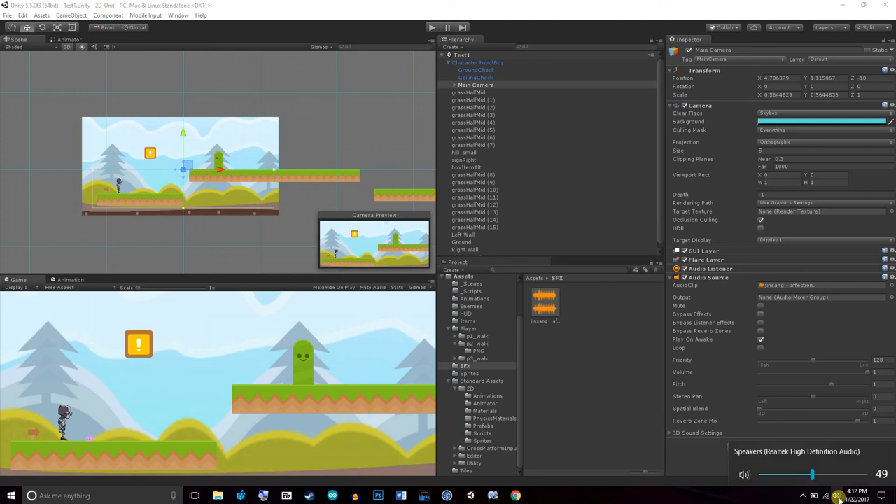
pyautogui.click(850, 474)
pyautogui.moveTo(854, 474); pyautogui.dragTo(857, 474)
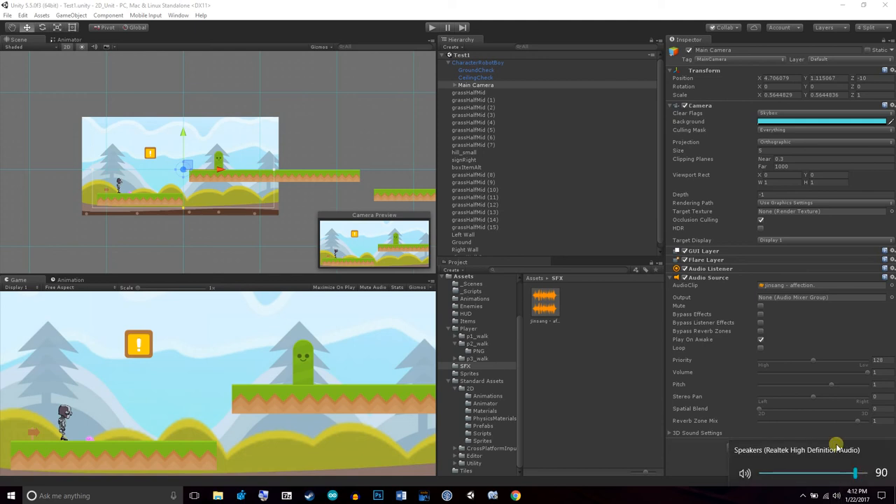
# Play-test the scene with the background music while moving and jumping the character across the platforms, then stop the game
pyautogui.click(430, 28)
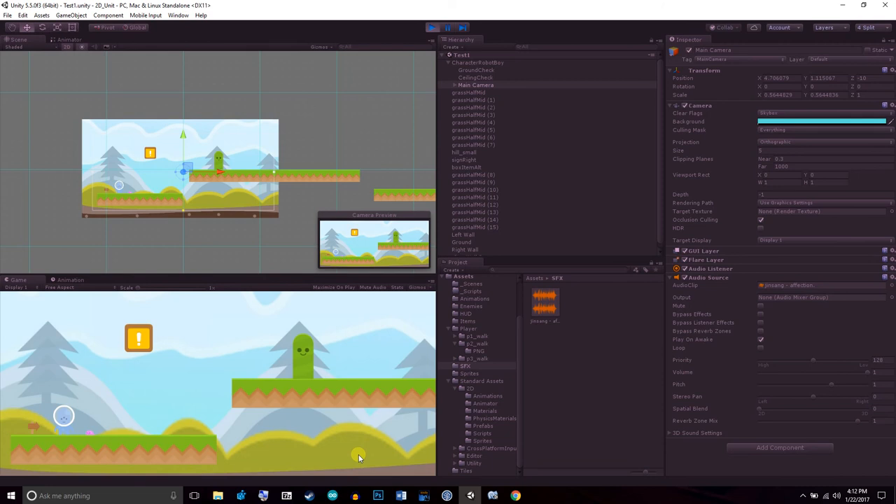
pyautogui.press('Right')
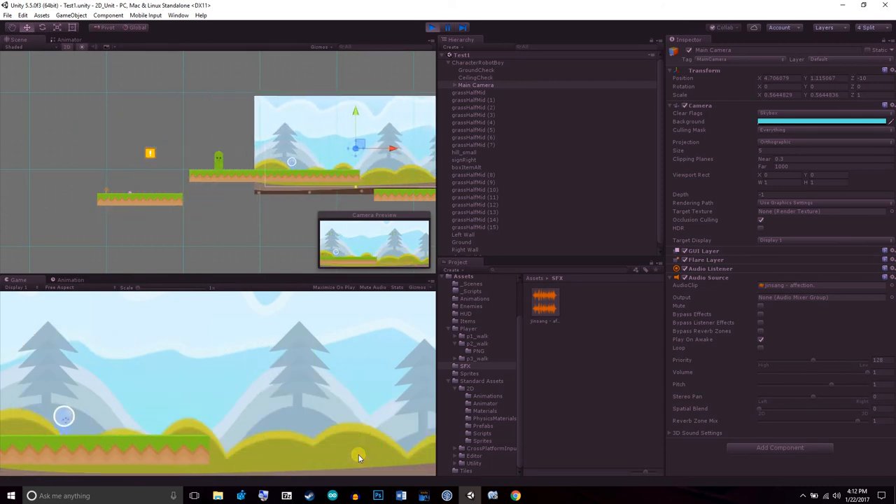
pyautogui.press('Left')
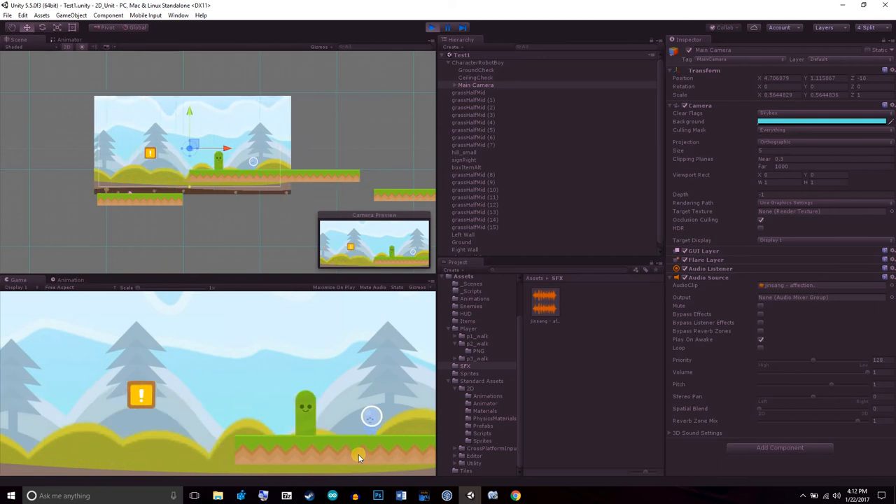
pyautogui.press('Left')
pyautogui.press('Right')
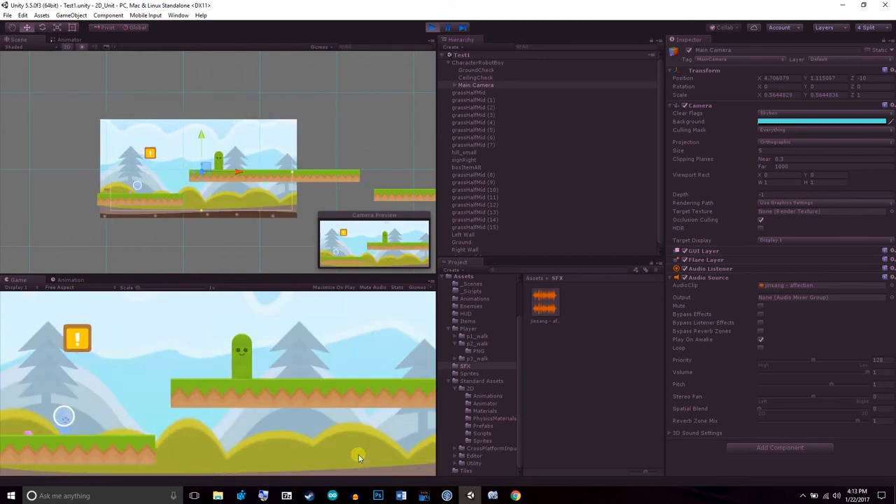
pyautogui.press('space')
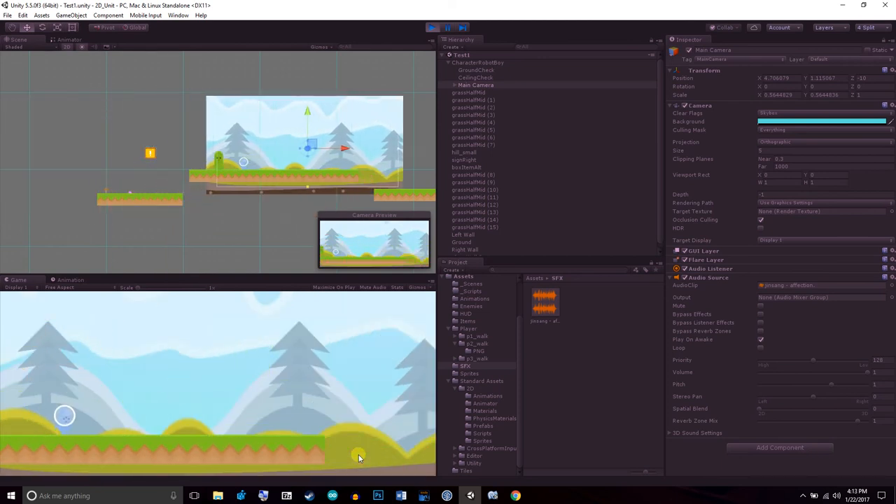
pyautogui.click(432, 28)
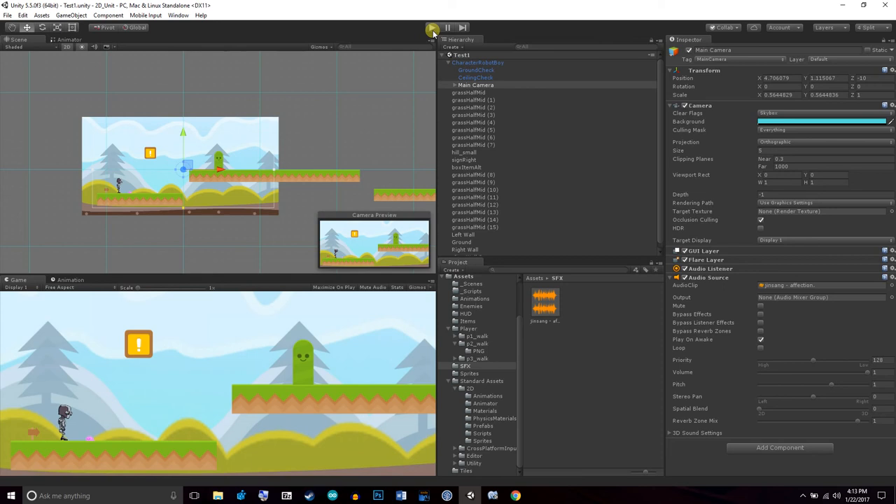
# Examine the platform layout, the background and the camera frame across the level in the scene view
pyautogui.click(543, 324)
pyautogui.click(11, 28)
pyautogui.moveTo(289, 183); pyautogui.dragTo(214, 178)
pyautogui.moveTo(50, 184); pyautogui.dragTo(312, 201)
pyautogui.scroll(3, 249, 201)
pyautogui.scroll(1, 287, 207)
pyautogui.moveTo(253, 215); pyautogui.dragTo(256, 195)
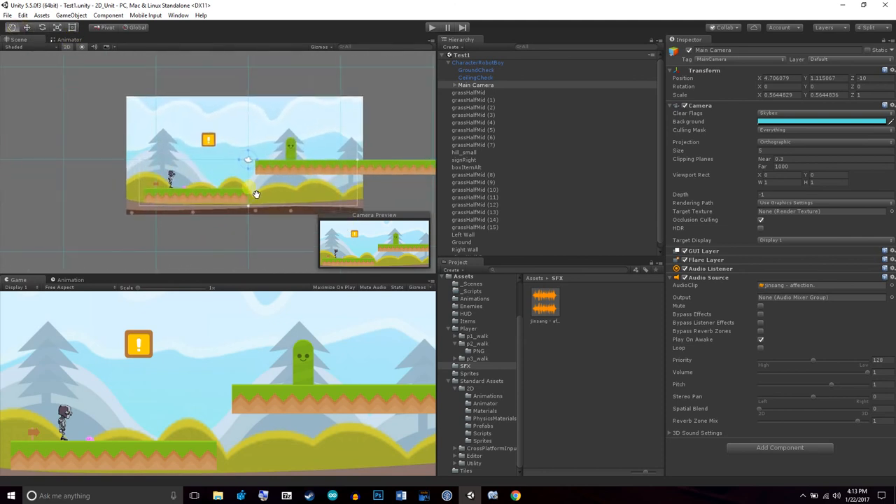
pyautogui.scroll(3, 311, 198)
pyautogui.moveTo(322, 196); pyautogui.dragTo(250, 200)
pyautogui.moveTo(350, 152); pyautogui.dragTo(336, 160)
pyautogui.scroll(3, 338, 158)
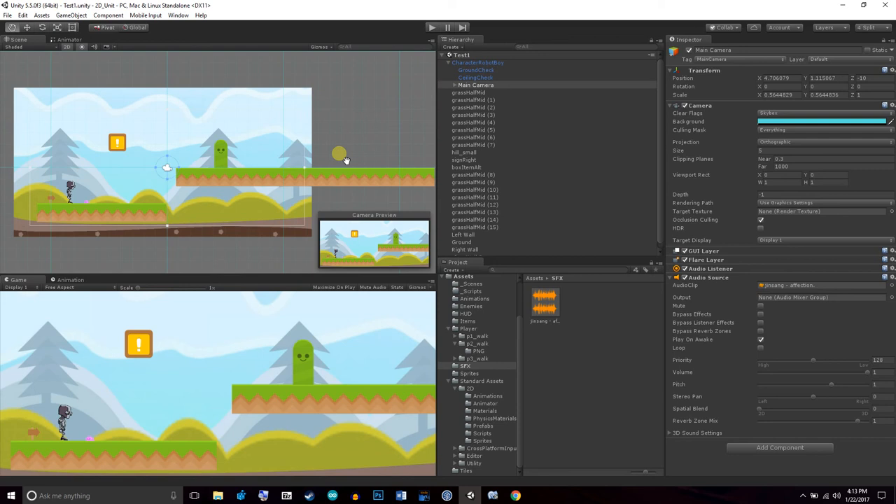
# Open the Build Settings, keep Windows as the target platform, and add the open Test1 scene to the build
pyautogui.click(7, 15)
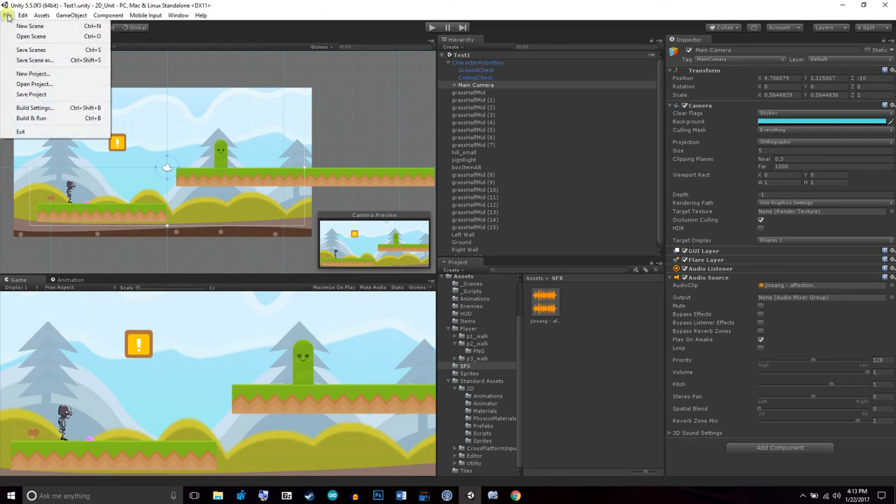
pyautogui.click(32, 110)
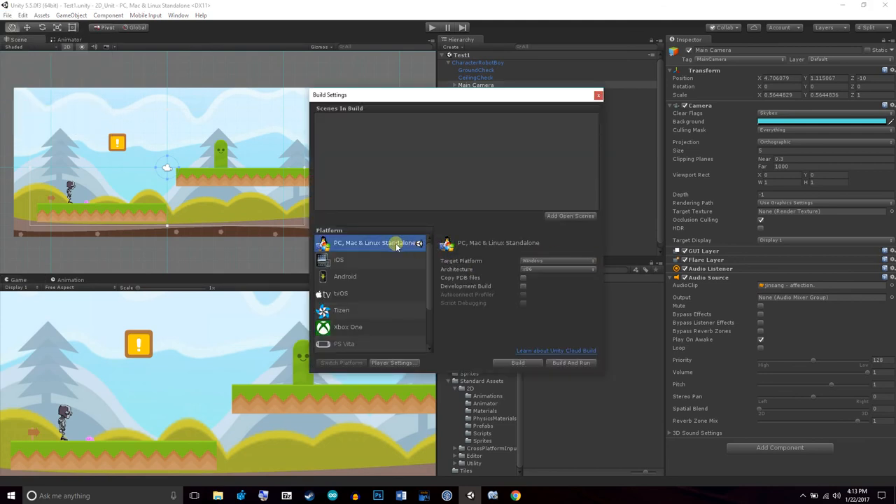
pyautogui.click(561, 262)
pyautogui.click(562, 260)
pyautogui.click(573, 260)
pyautogui.click(556, 271)
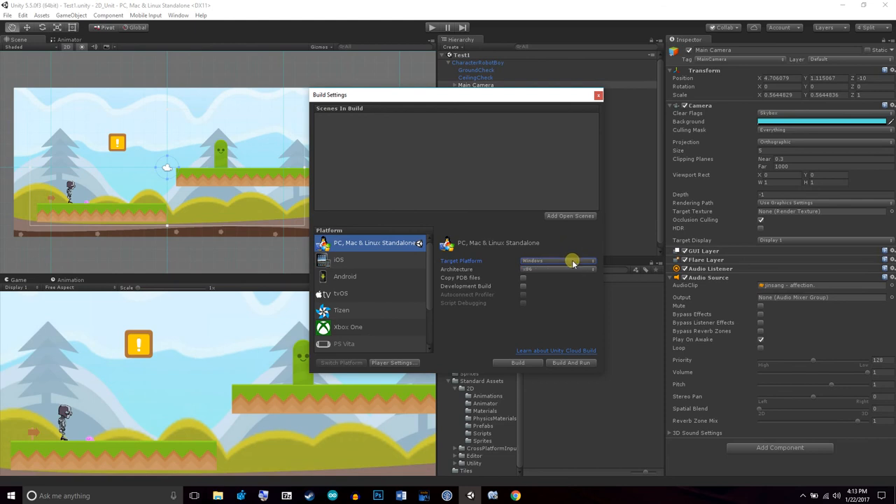
pyautogui.click(559, 217)
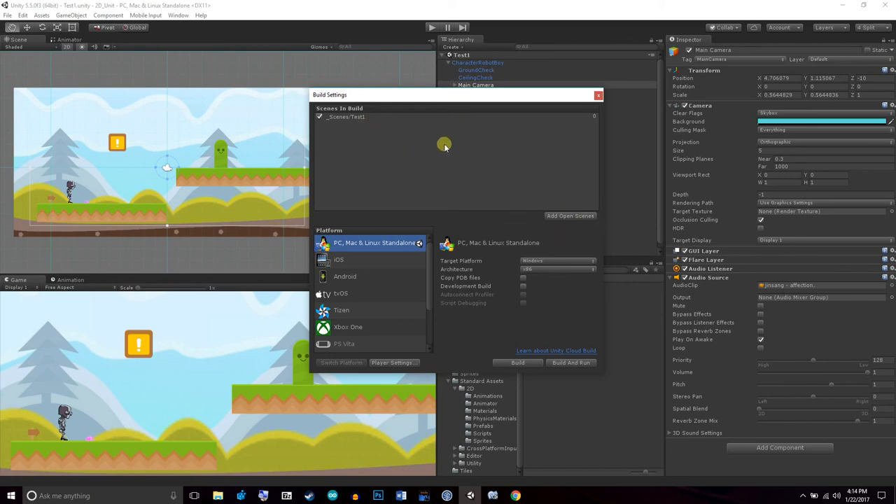
# Build the standalone game to the Desktop, naming the executable with the author's surname followed by "_Week1_Prototype"
pyautogui.click(518, 362)
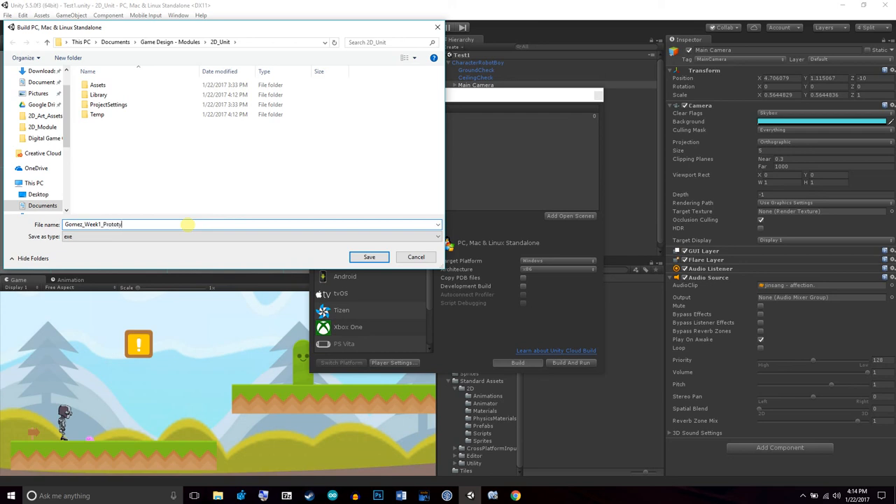
pyautogui.click(40, 196)
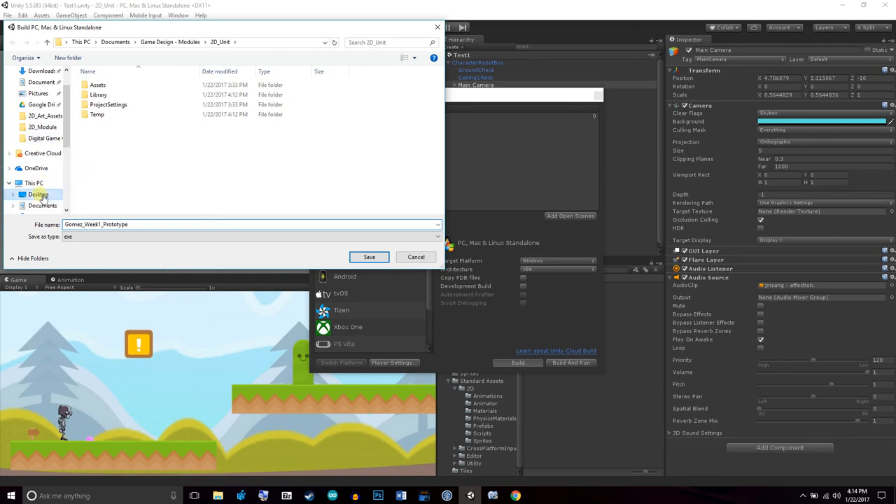
pyautogui.click(369, 257)
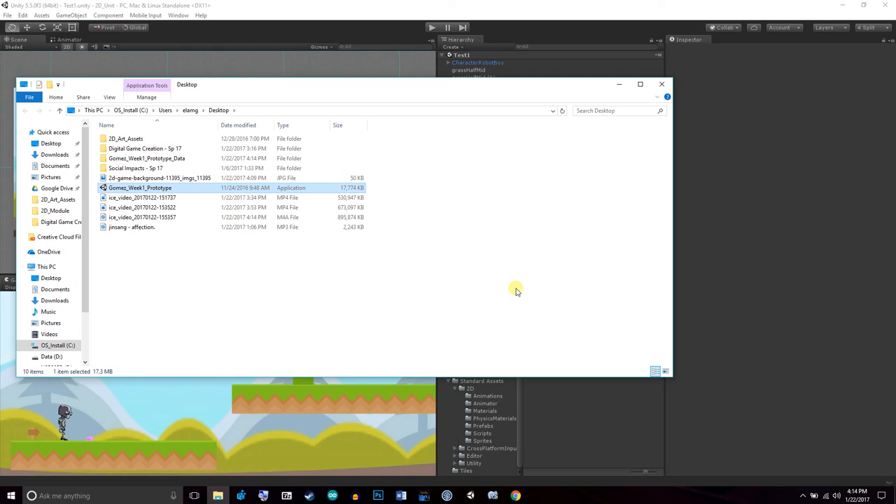
# Close the Desktop folder window and the Build Settings, and minimize Unity to reach the desktop
pyautogui.click(662, 84)
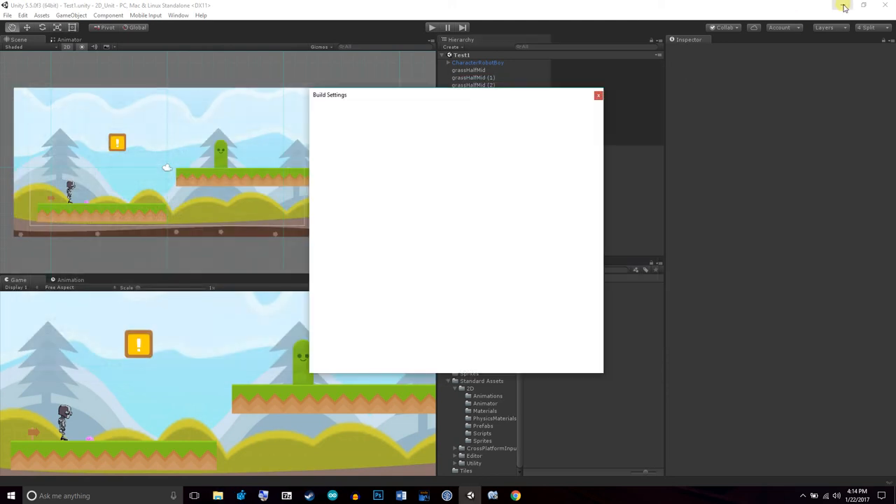
pyautogui.click(599, 95)
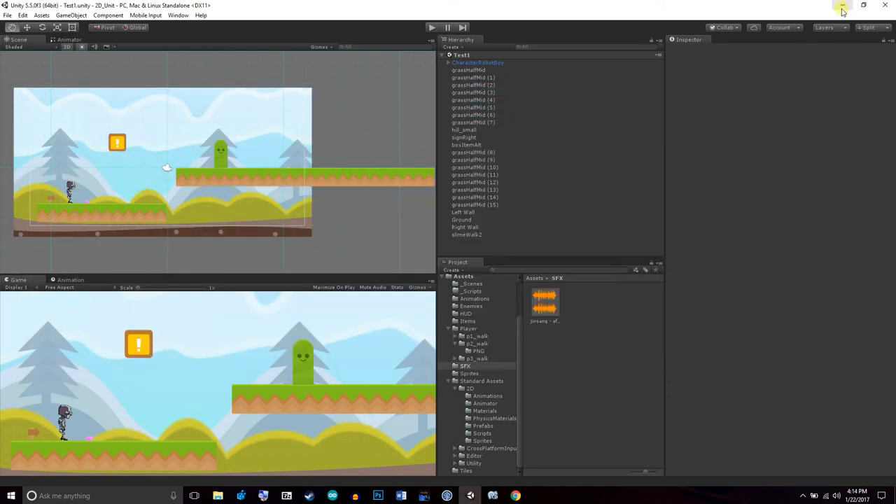
pyautogui.click(842, 8)
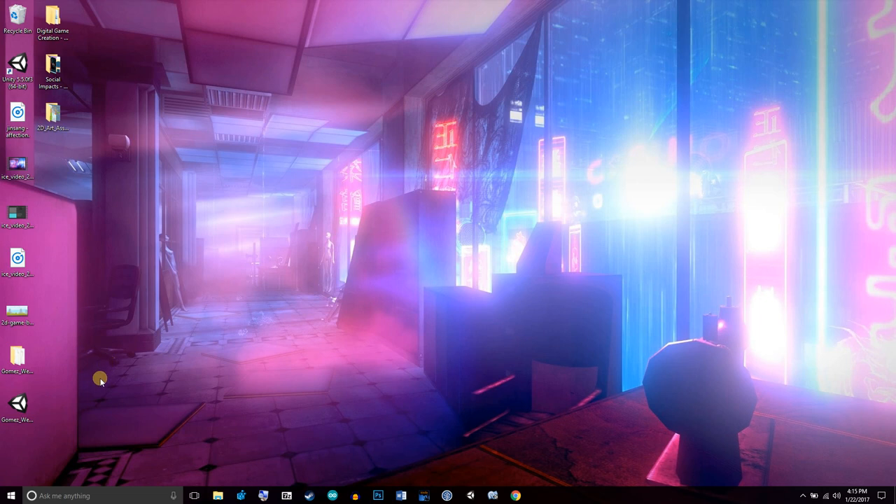
# Check the built Week1_Prototype executable and its matching Data folder on the desktop
pyautogui.click(17, 407)
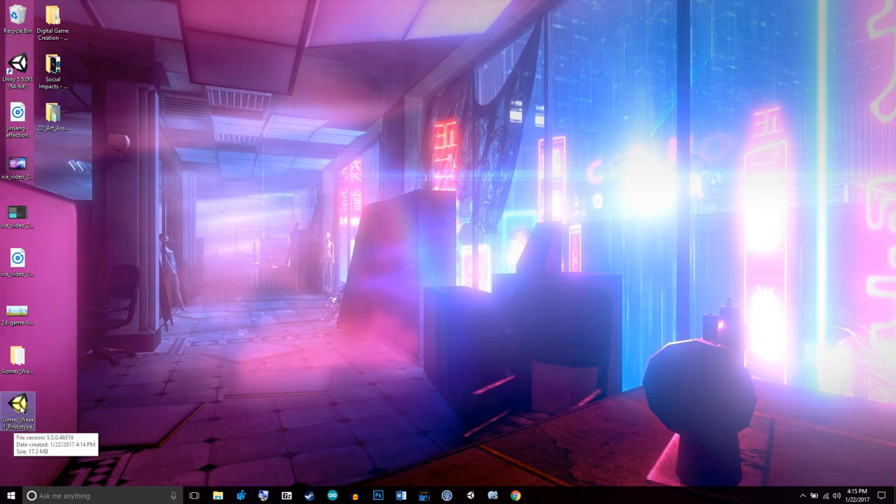
pyautogui.click(20, 368)
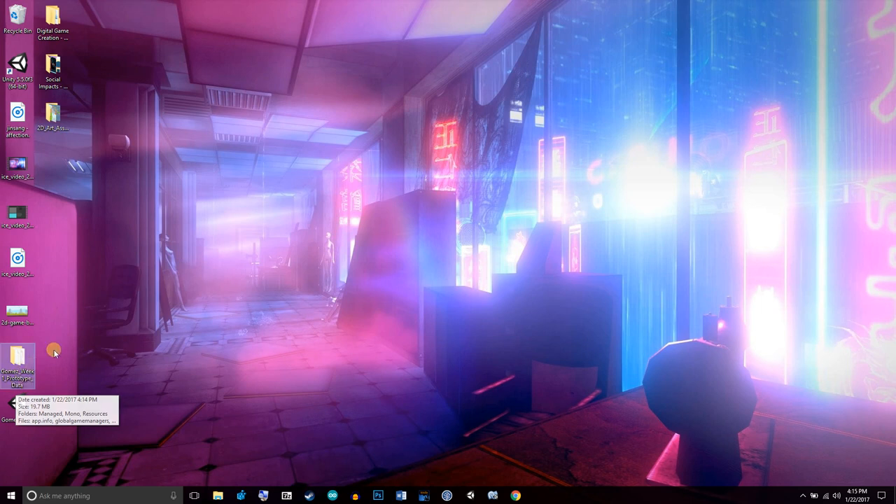
pyautogui.click(79, 332)
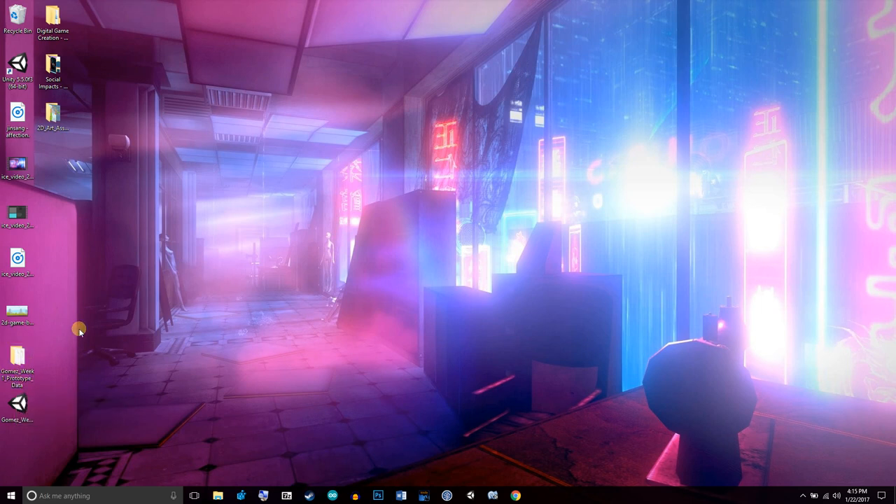
pyautogui.moveTo(53, 430); pyautogui.dragTo(4, 353)
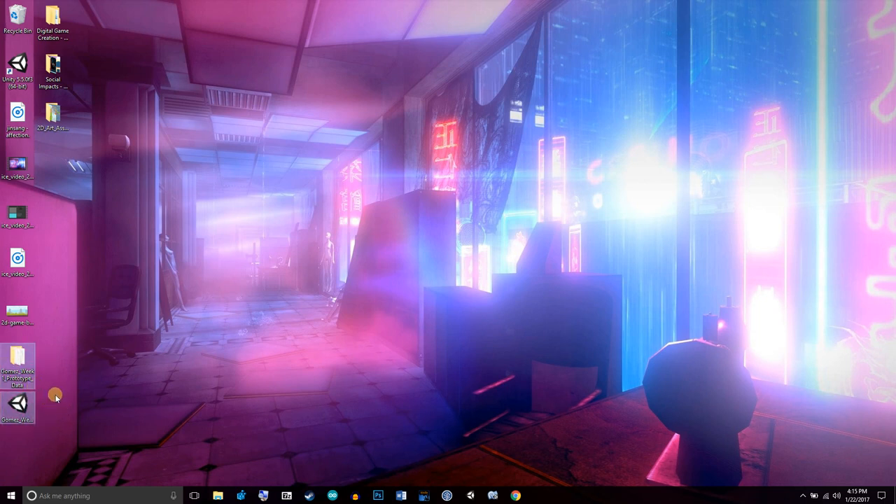
pyautogui.click(95, 386)
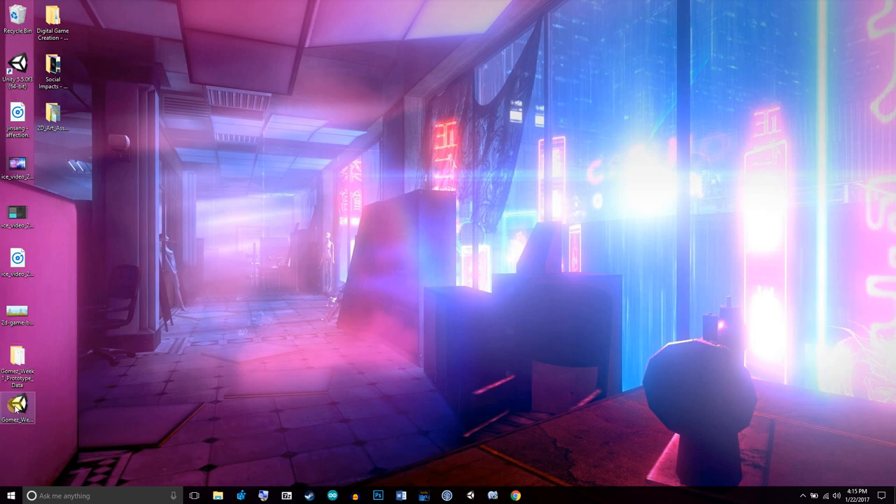
# Create a desktop folder named with the author's surname and move the prototype executable and its Data folder into it
pyautogui.rightClick(130, 380)
pyautogui.moveTo(175, 337)
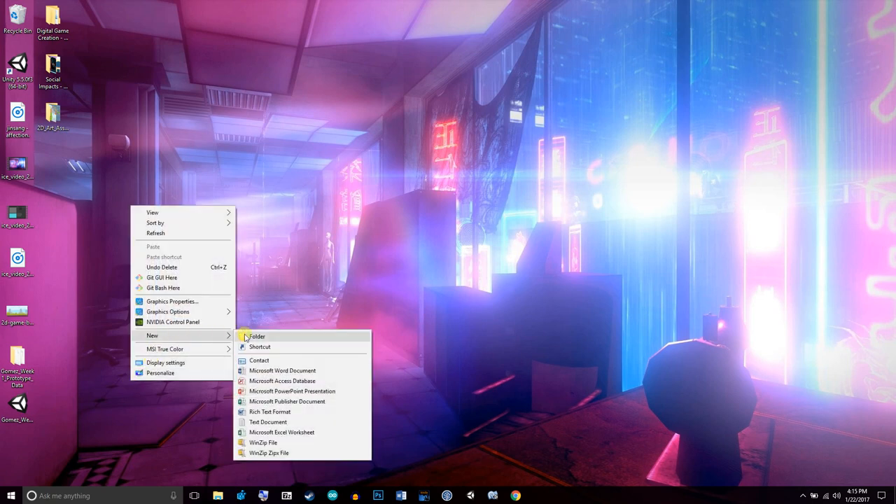
pyautogui.click(252, 335)
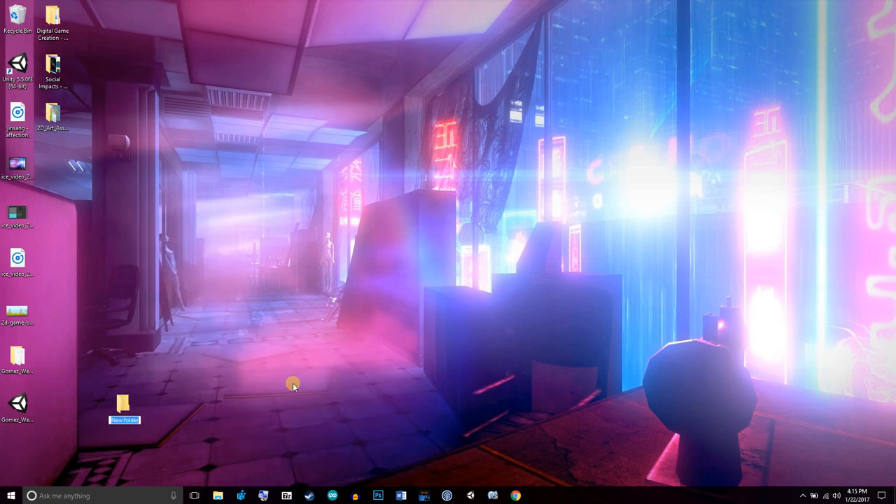
pyautogui.write('Gomez')
pyautogui.click(94, 332)
pyautogui.moveTo(41, 433); pyautogui.dragTo(88, 408)
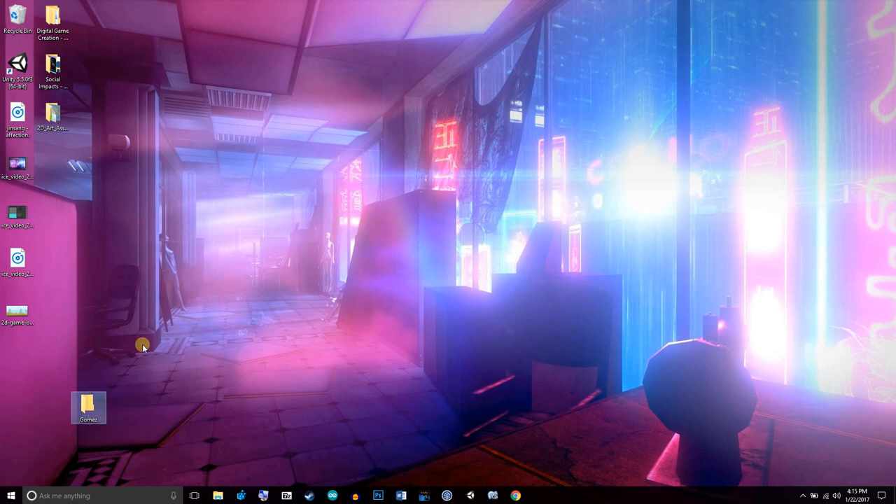
# Switch to Chrome and open the "Prototype Week 1" assignment on the Game Design Sp 17 Sakai site
pyautogui.click(518, 496)
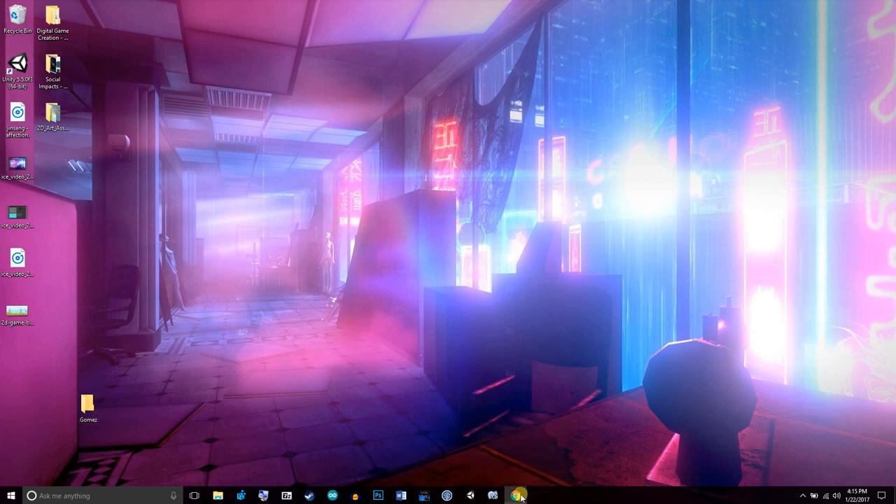
pyautogui.click(24, 10)
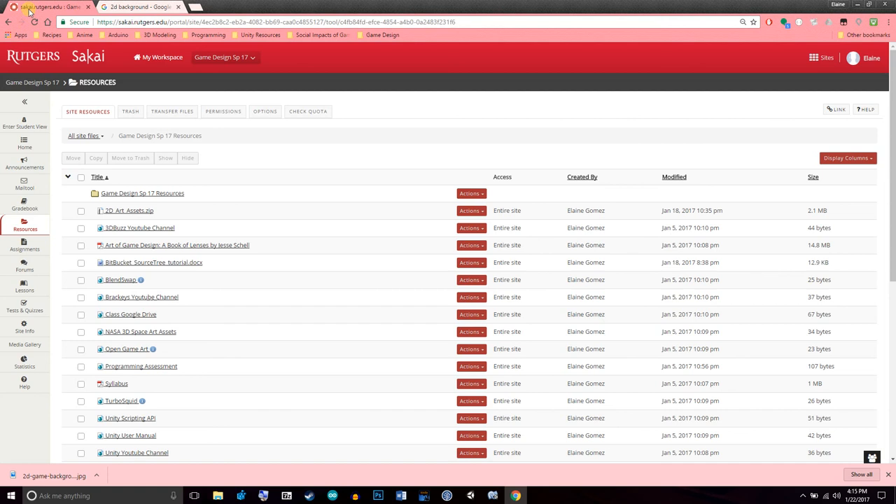
pyautogui.click(26, 250)
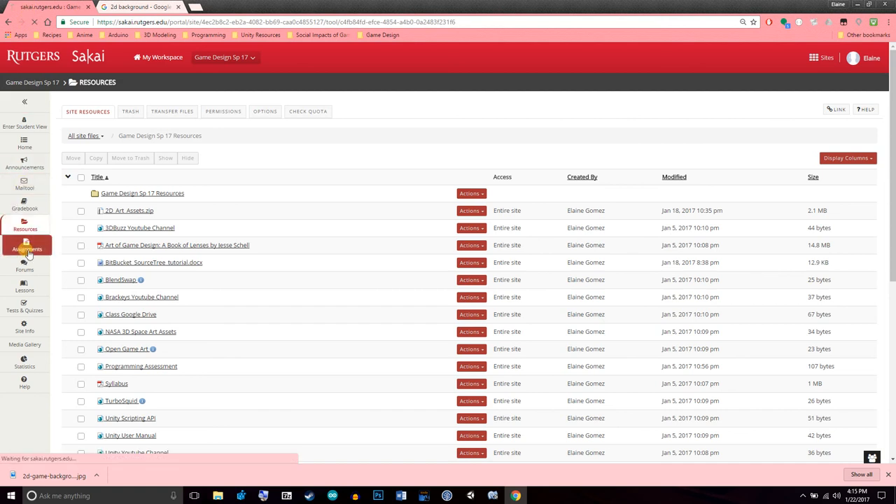
pyautogui.click(112, 239)
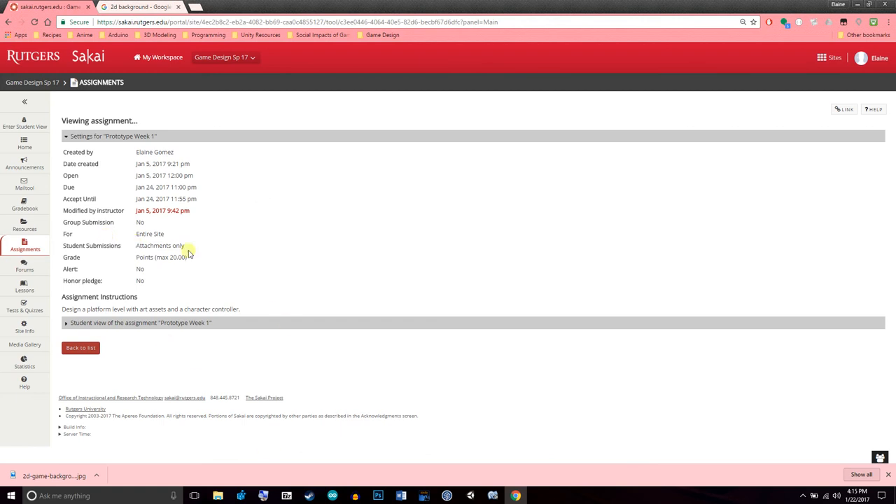
# Load Google Drive in the "2d background" browser tab and open the "Game Design Sp 17" folder
pyautogui.click(188, 7)
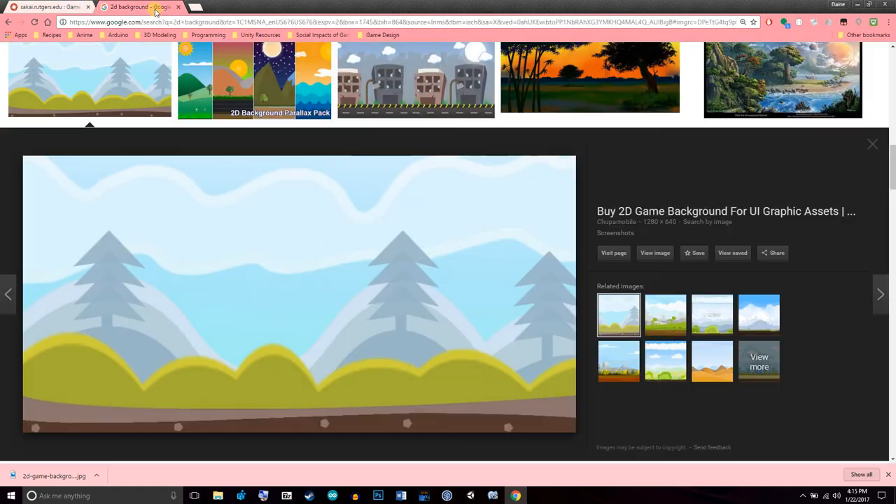
pyautogui.click(168, 24)
pyautogui.write('drive')
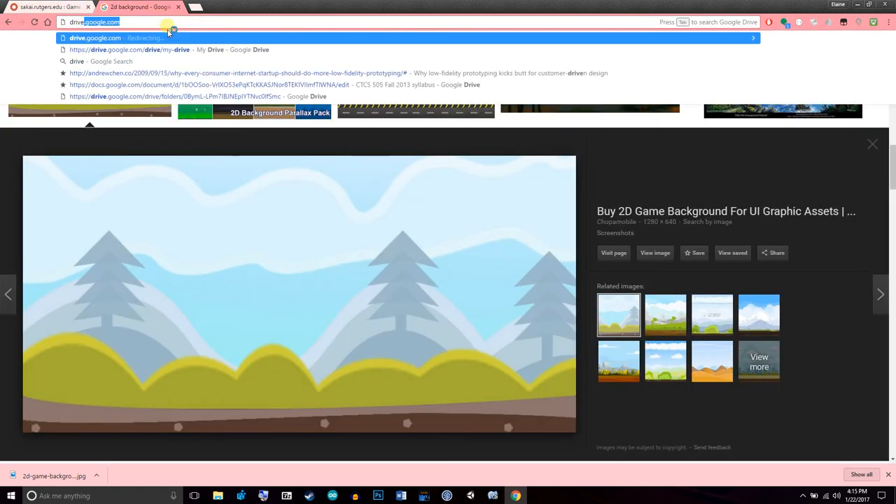
pyautogui.press('Return')
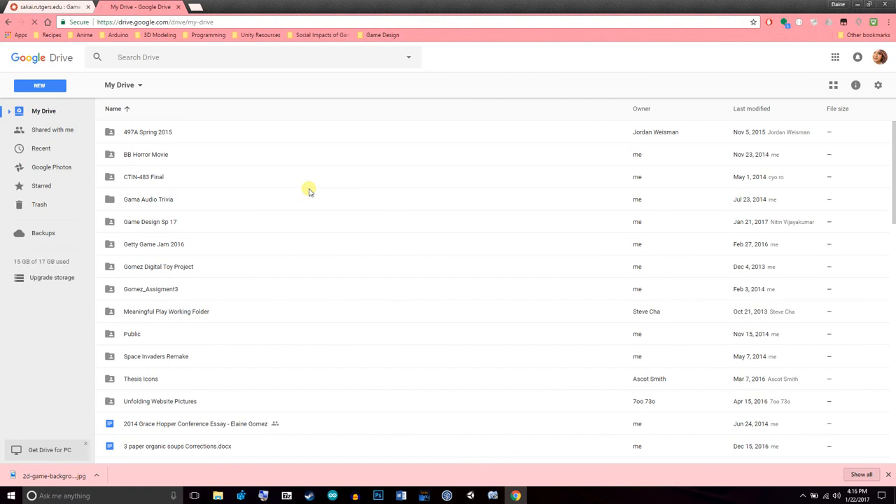
pyautogui.doubleClick(202, 134)
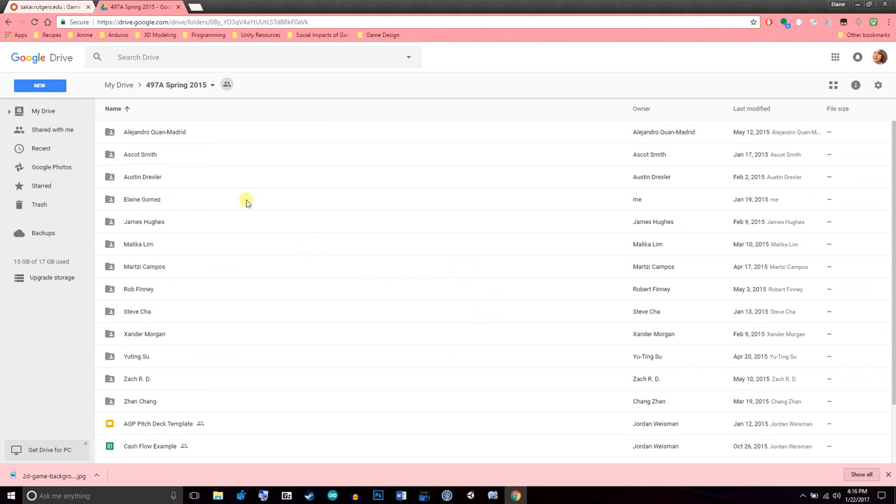
pyautogui.click(121, 85)
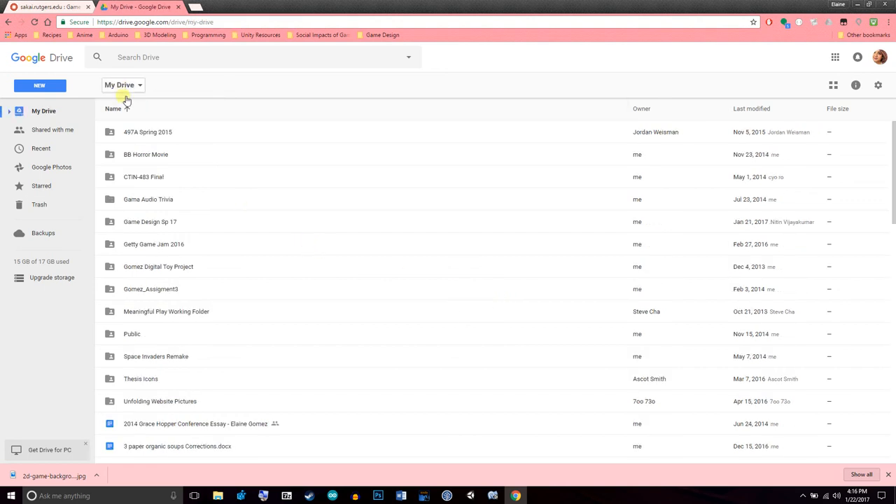
pyautogui.doubleClick(214, 224)
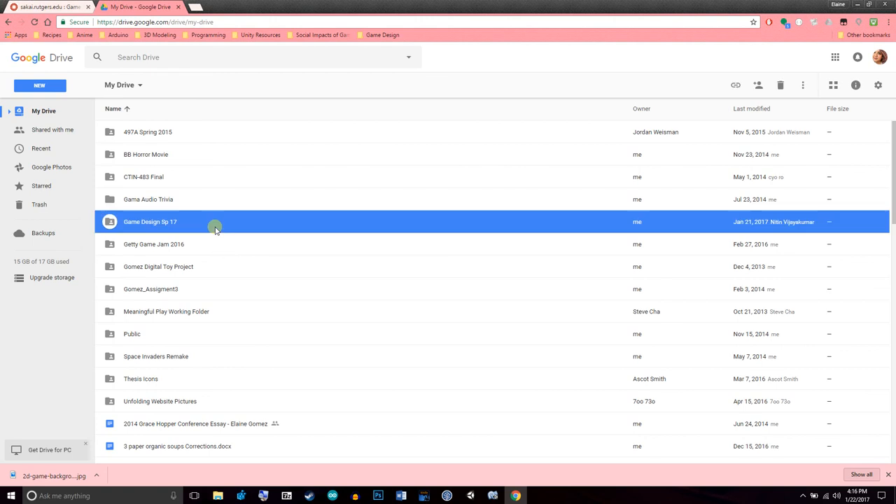
pyautogui.click(214, 224)
# Look through the student submission folders in the "Game Design Sp 17" Drive folder
pyautogui.scroll(-1, 459, 341)
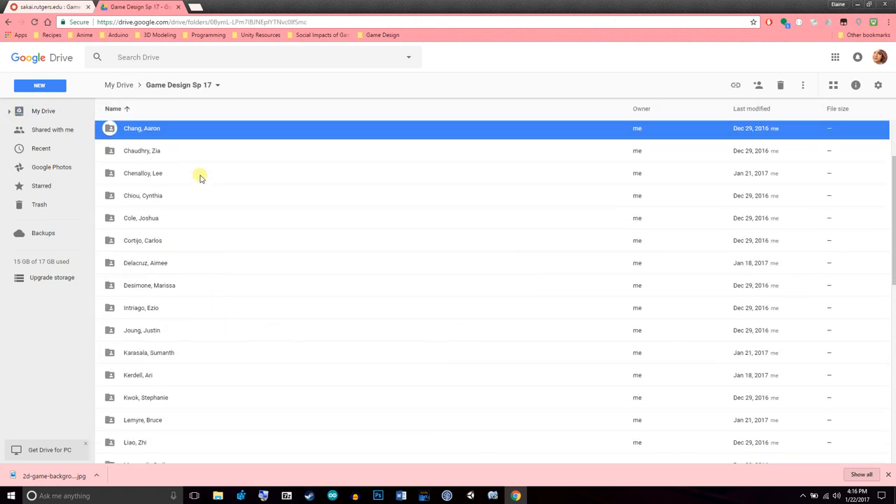
pyautogui.scroll(-2, 266, 287)
pyautogui.scroll(-1, 350, 374)
pyautogui.scroll(3, 304, 258)
pyautogui.scroll(2, 301, 242)
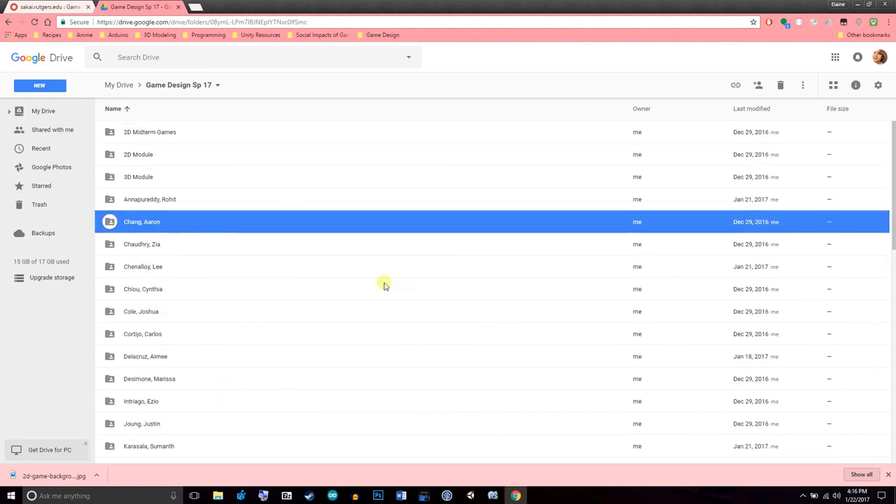
pyautogui.scroll(-5, 427, 356)
pyautogui.scroll(-4, 447, 357)
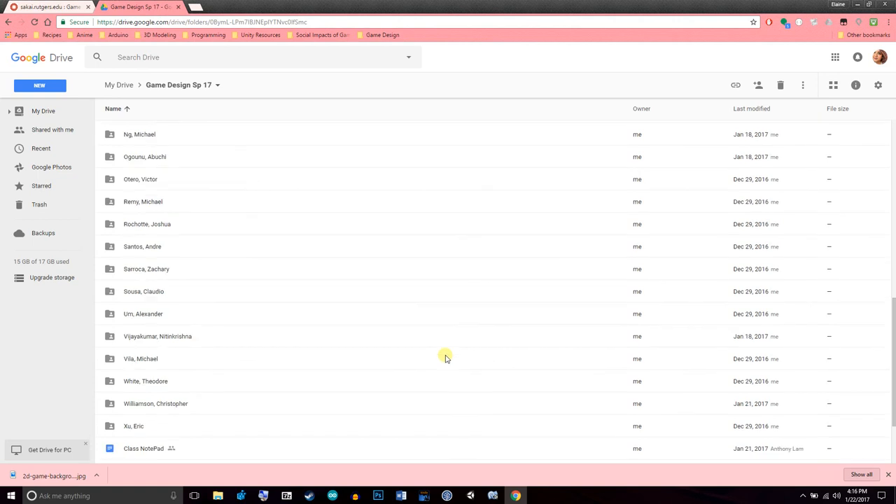
pyautogui.scroll(6, 462, 347)
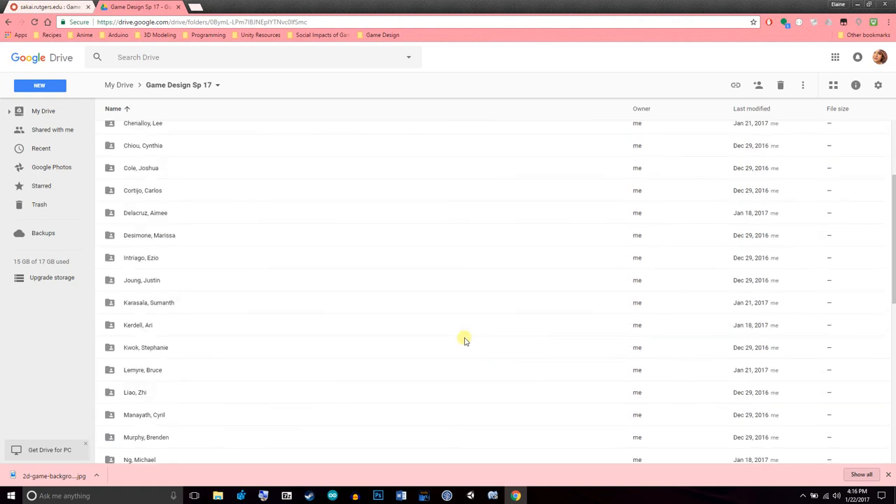
pyautogui.scroll(-4, 444, 322)
pyautogui.scroll(4, 453, 327)
# Return to the Sakai course site and locate the "Class Google Drive" link in its Resources
pyautogui.click(39, 7)
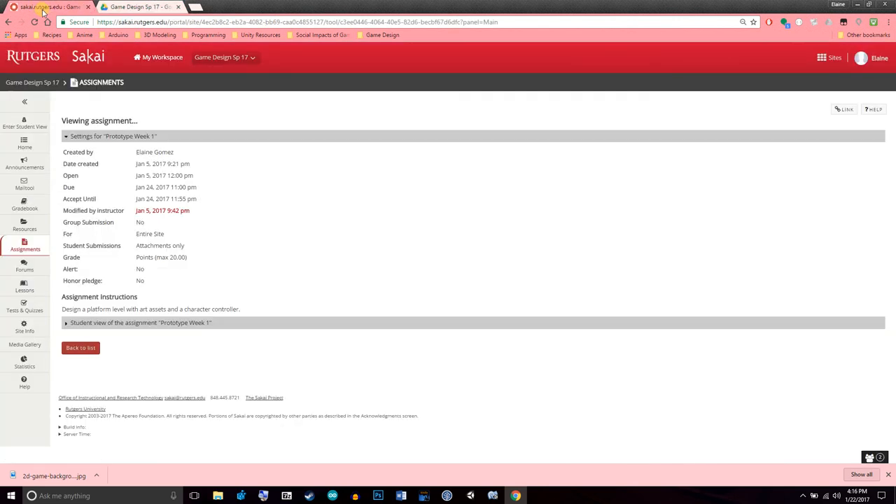
pyautogui.click(37, 237)
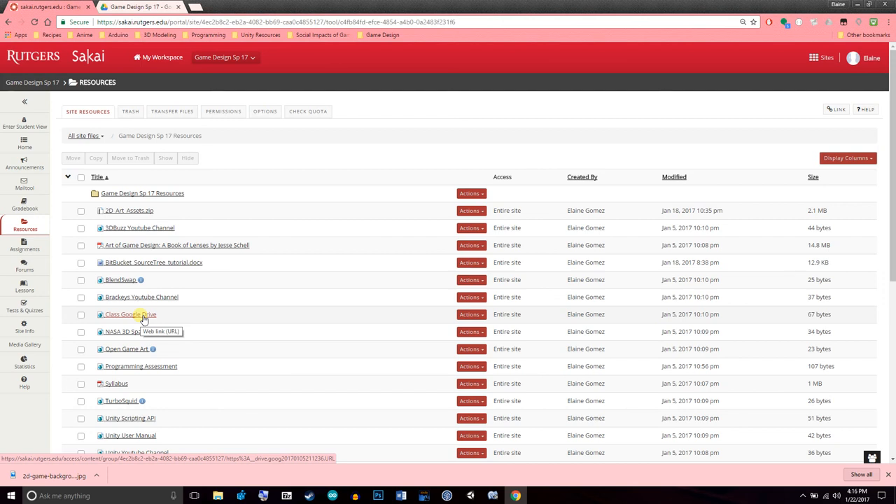
pyautogui.click(133, 314)
# Close the Google Drive tab and the browser, and switch back to the Test1 scene in Unity
pyautogui.click(178, 7)
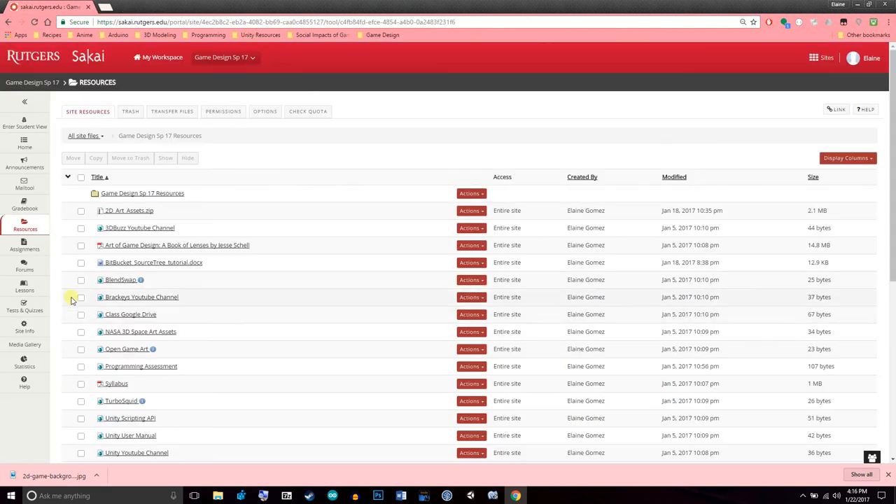
pyautogui.click(886, 6)
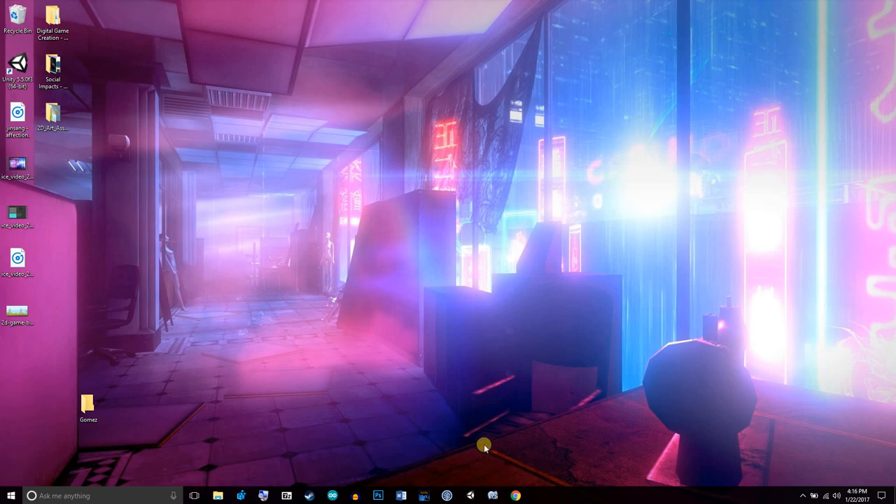
pyautogui.click(470, 495)
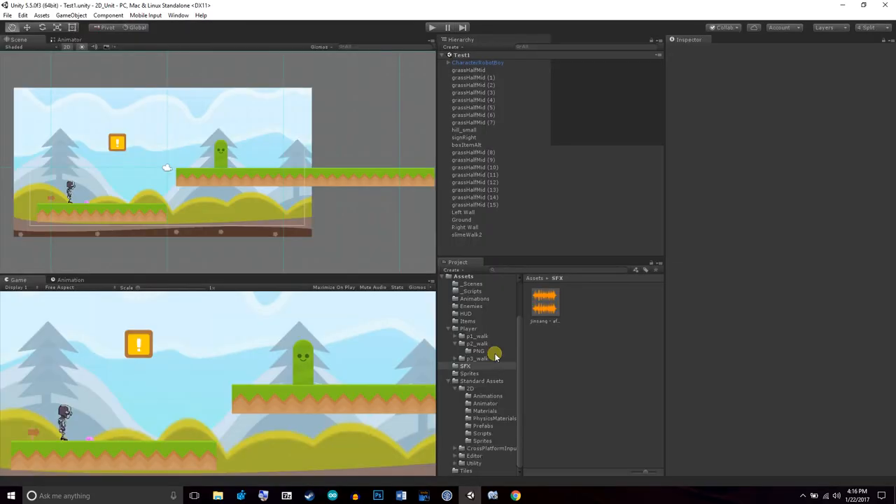